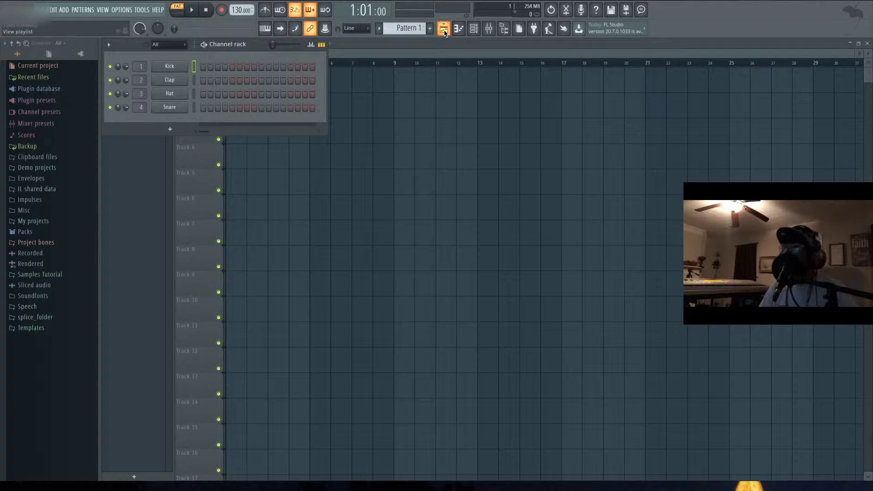
# Step: Toggle the channel rack off and on, and view the Kick channel's piano roll
pyautogui.click(473, 29)
pyautogui.click(473, 29)
pyautogui.click(473, 28)
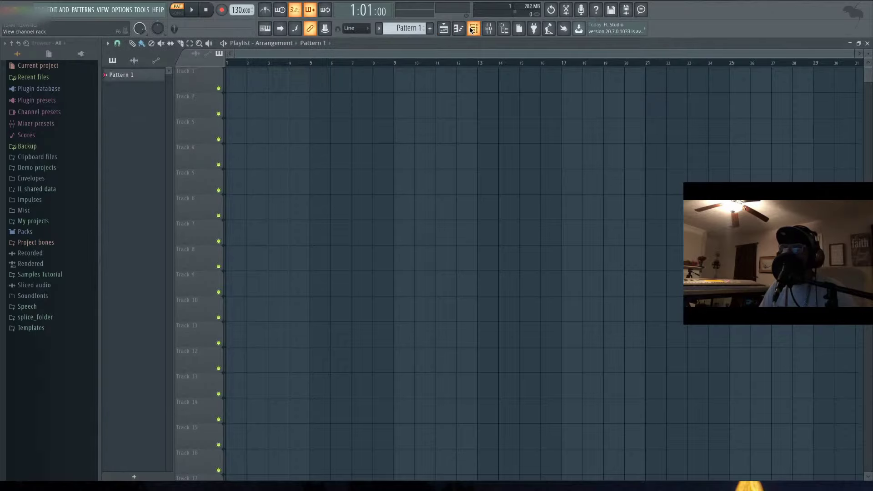
pyautogui.click(473, 29)
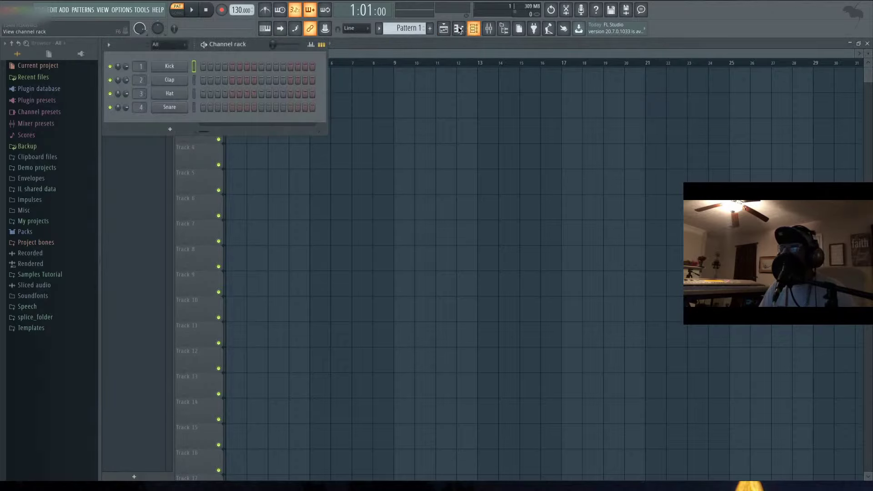
pyautogui.click(458, 29)
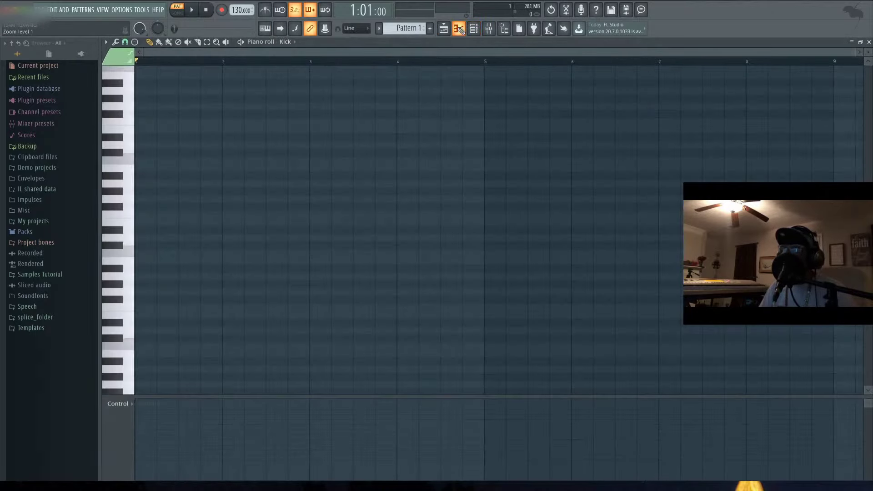
pyautogui.click(458, 29)
# Step: Show and hide the playlist and channel rack in turn, leaving the channel rack open over the playlist
pyautogui.click(443, 29)
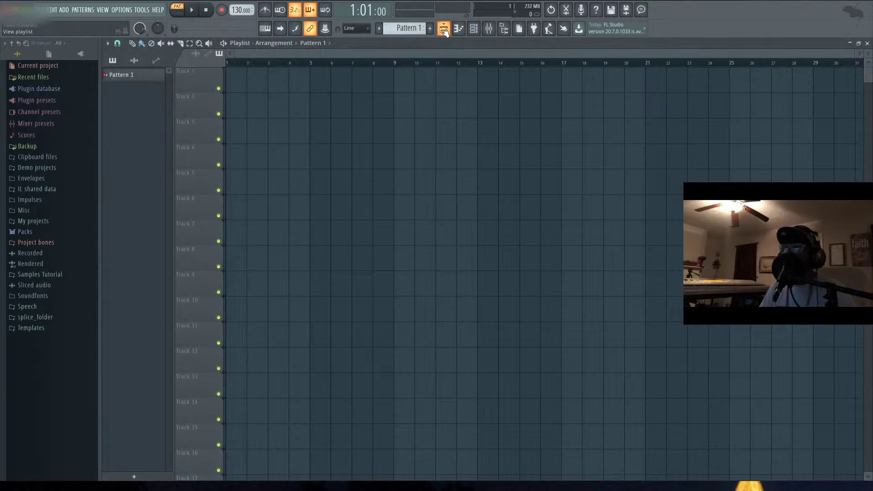
pyautogui.click(443, 29)
pyautogui.click(444, 29)
pyautogui.click(444, 29)
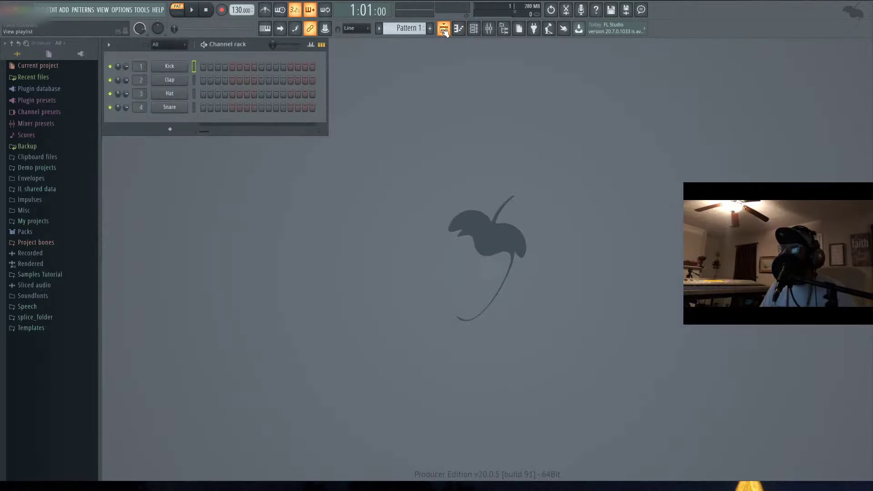
pyautogui.click(474, 29)
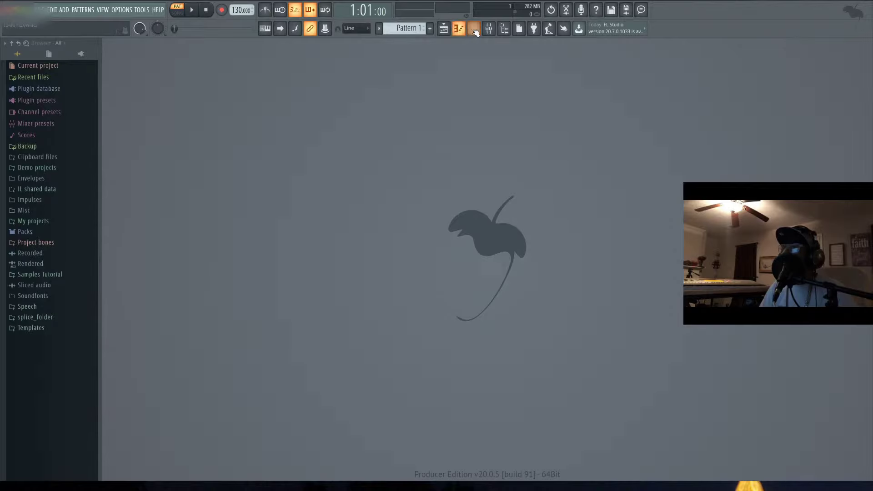
pyautogui.click(473, 29)
pyautogui.click(443, 29)
pyautogui.click(474, 29)
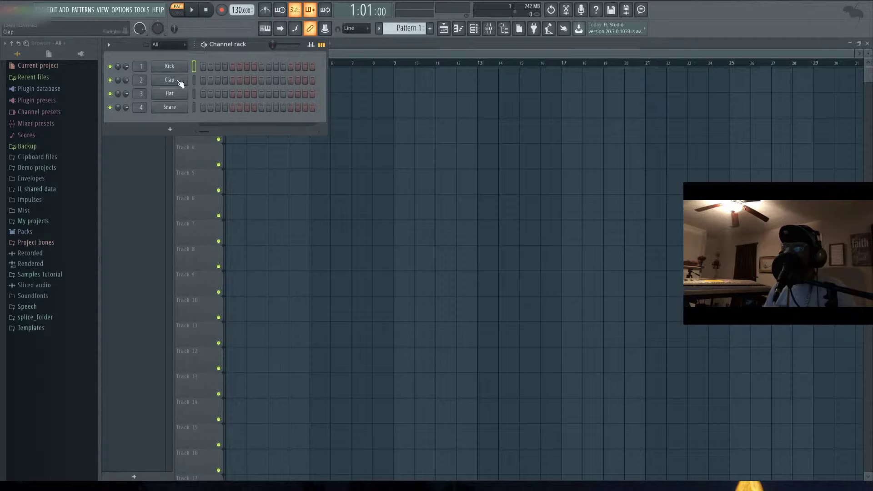
# Step: Place Clap hits on steps 5 and 13 and start playing the pattern
pyautogui.click(232, 80)
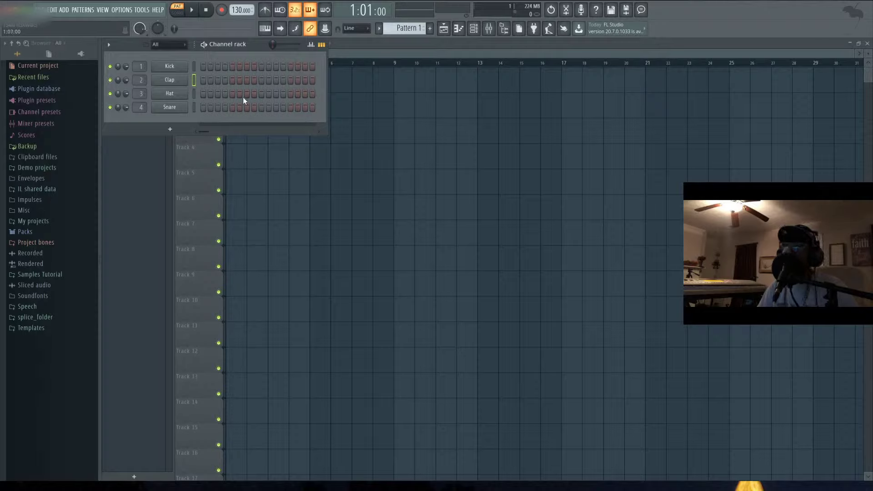
pyautogui.click(232, 80)
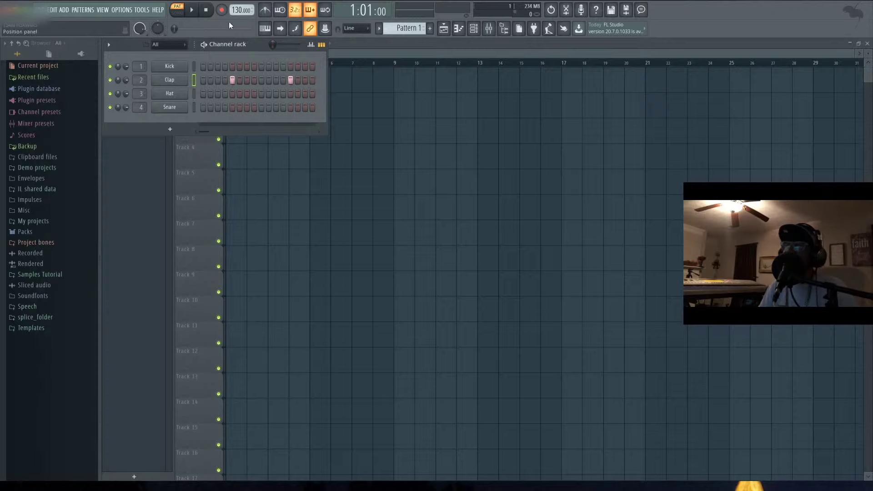
pyautogui.press('space')
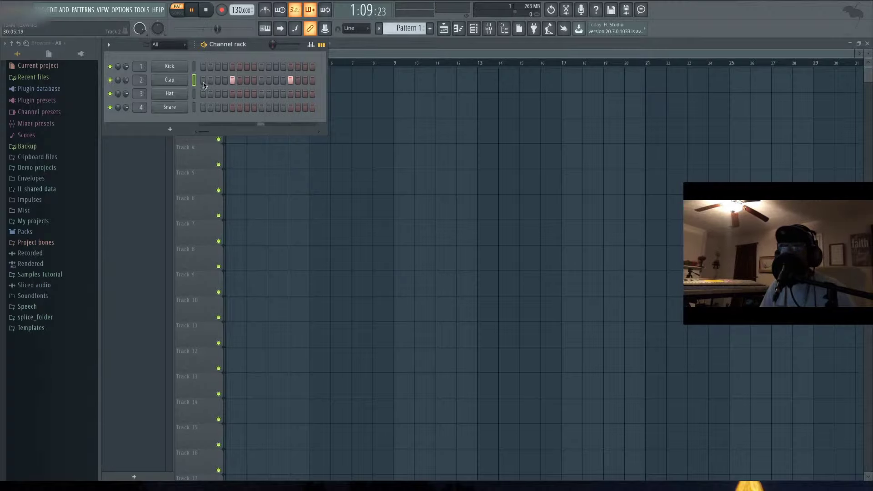
# Step: Place Kick hits on steps 1, 5, 9 and 13 while the pattern plays, and stop playback
pyautogui.rightClick(173, 67)
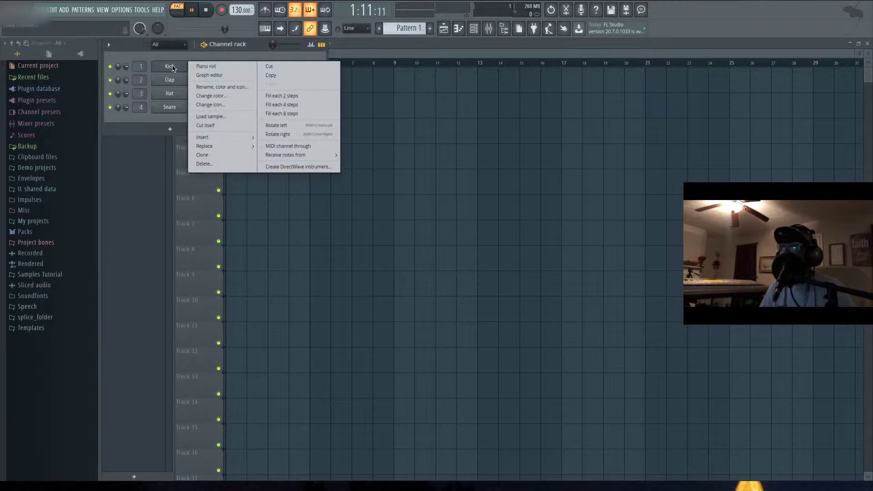
pyautogui.click(173, 65)
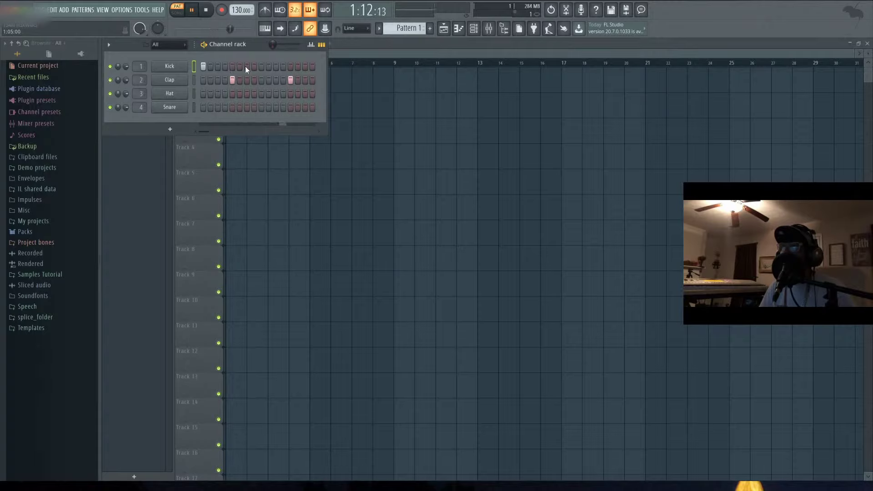
pyautogui.click(261, 67)
pyautogui.click(290, 66)
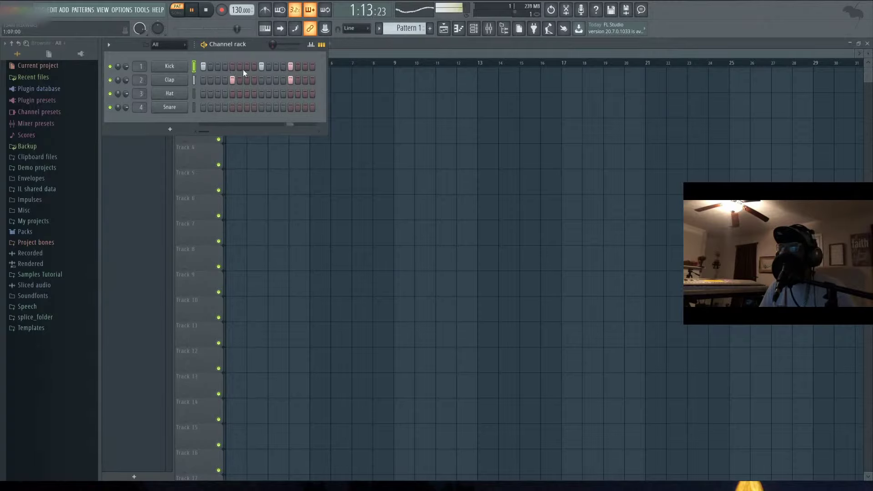
pyautogui.click(231, 66)
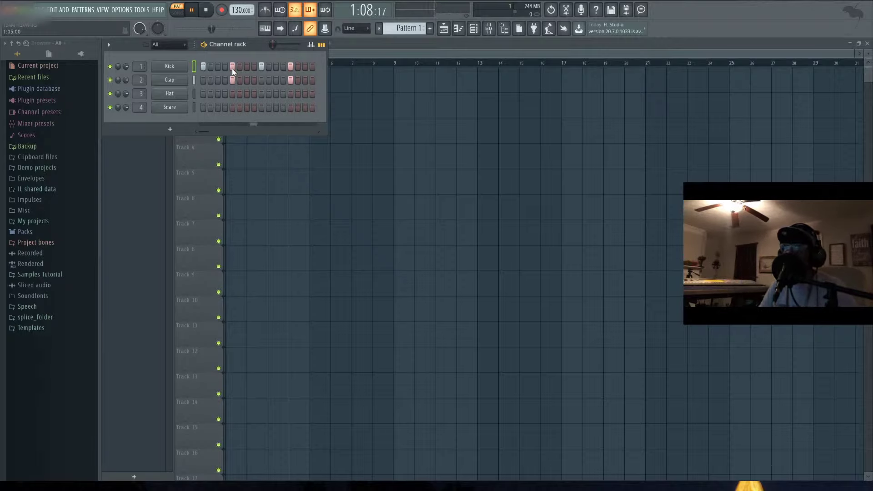
pyautogui.press('space')
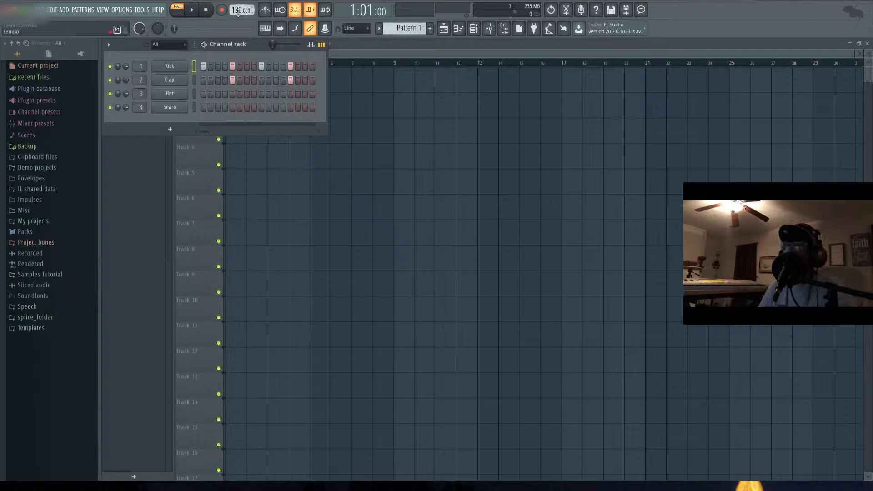
# Step: Clear all the Clap and Kick steps from the pattern
pyautogui.click(233, 80)
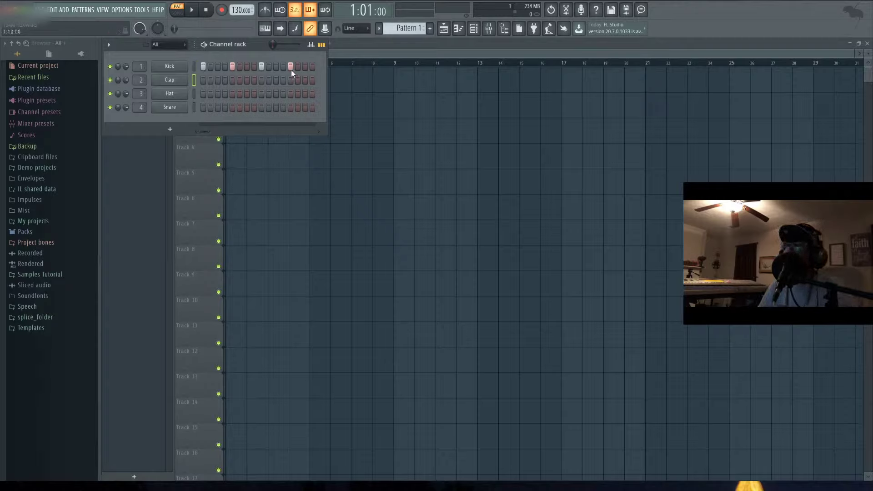
pyautogui.moveTo(291, 67); pyautogui.dragTo(215, 67)
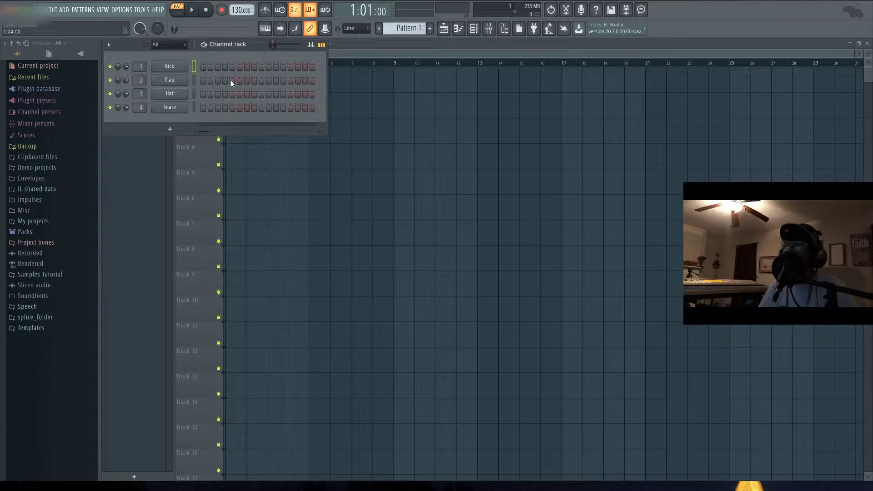
pyautogui.click(290, 80)
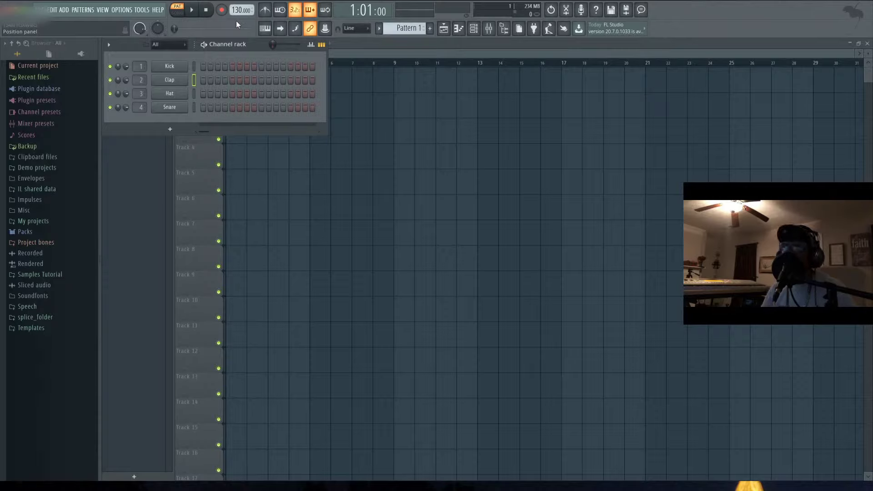
# Step: Set the tempo to 135 BPM, turn on the metronome and briefly play the empty pattern
pyautogui.moveTo(238, 10); pyautogui.dragTo(238, 4)
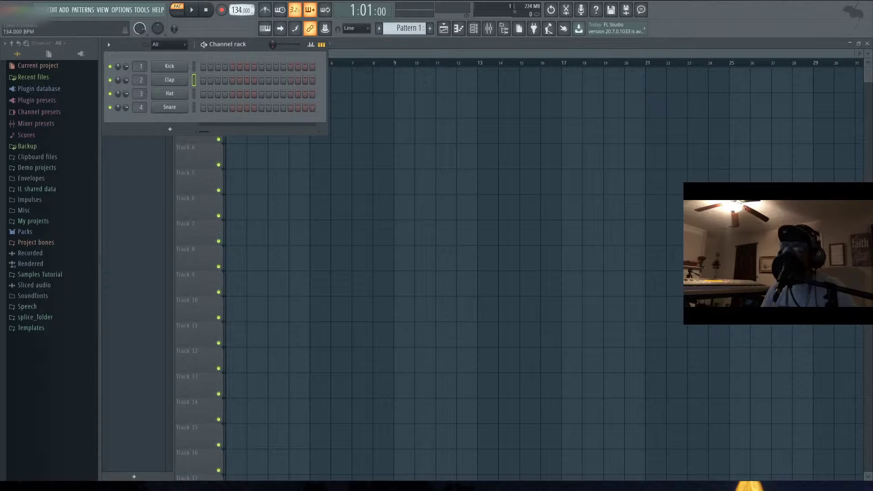
pyautogui.click(266, 10)
pyautogui.press('space')
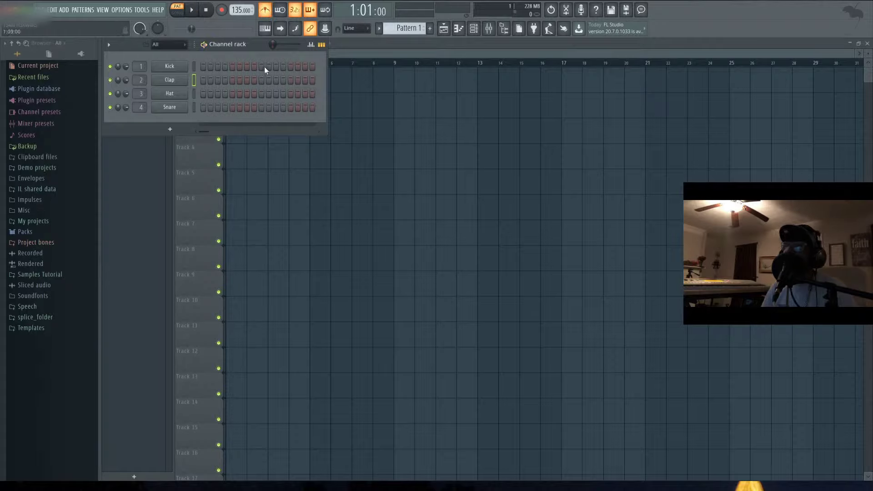
pyautogui.press('space')
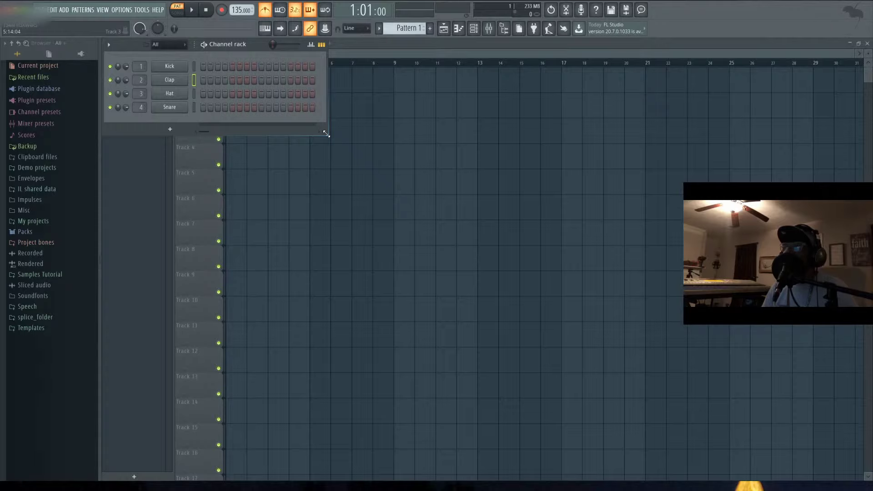
# Step: Widen the channel rack to 64 steps and set the project's time signature numerator to 16
pyautogui.moveTo(326, 133); pyautogui.dragTo(683, 144)
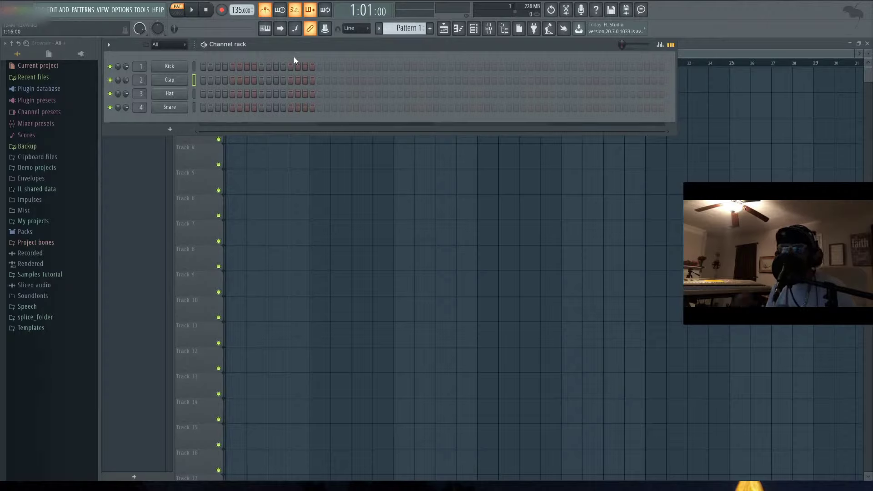
pyautogui.click(127, 11)
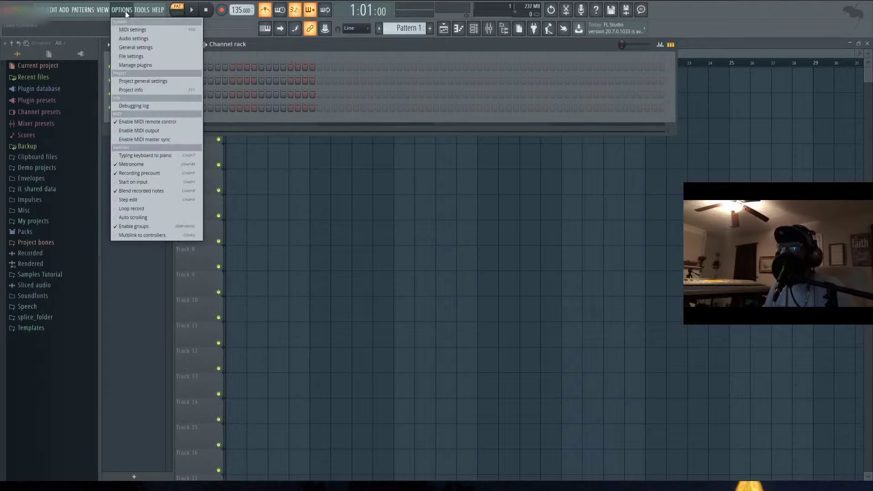
pyautogui.click(154, 80)
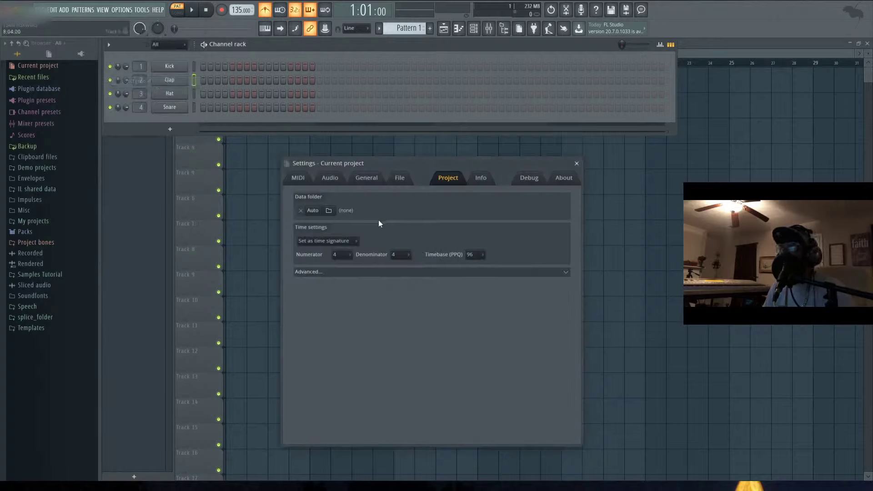
pyautogui.click(348, 255)
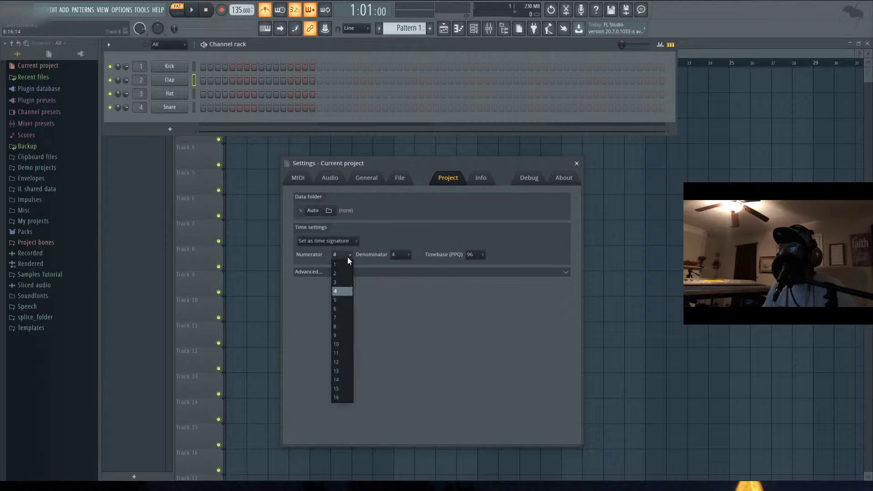
pyautogui.click(337, 397)
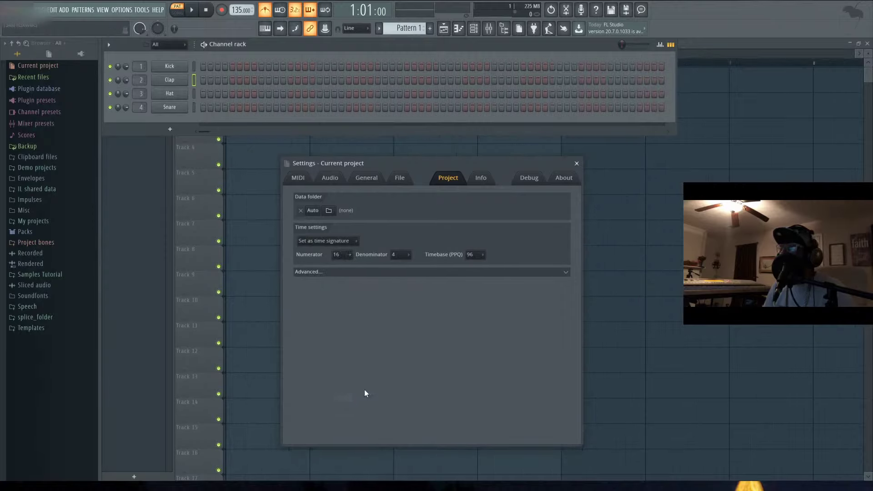
pyautogui.click(576, 164)
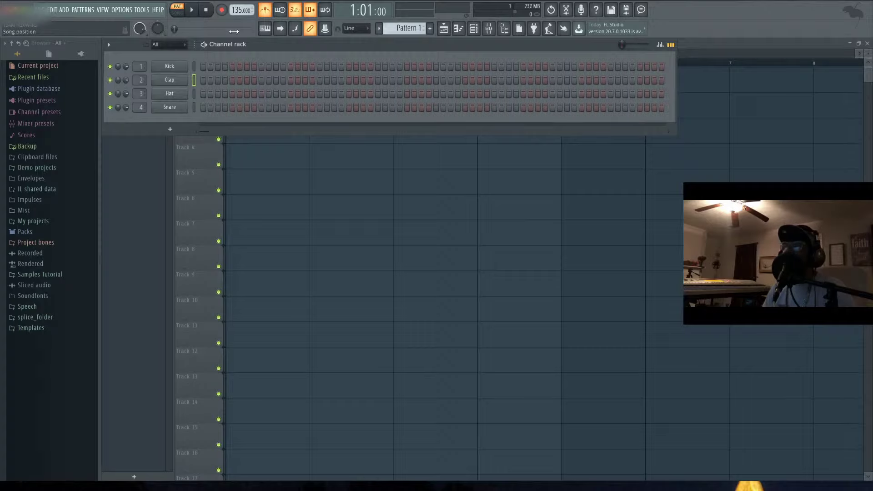
# Step: Play and stop the empty 64-step pattern three times to hear the metronome count across the steps
pyautogui.press('space')
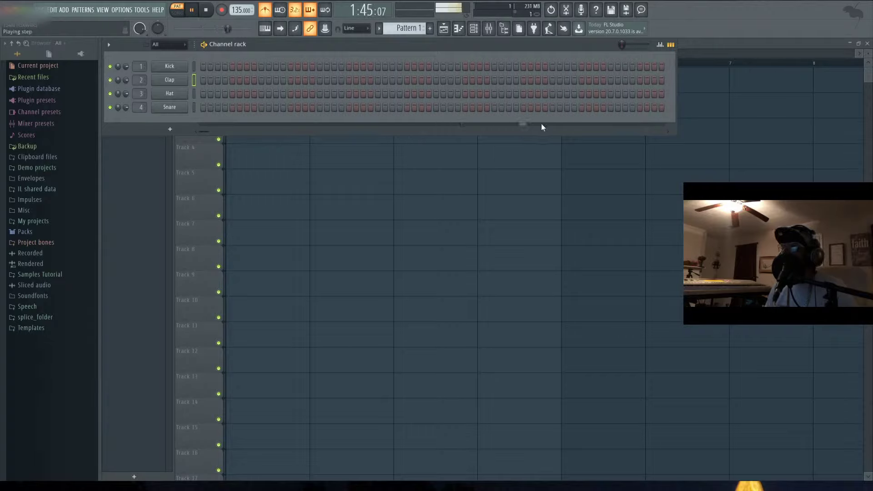
pyautogui.press('space')
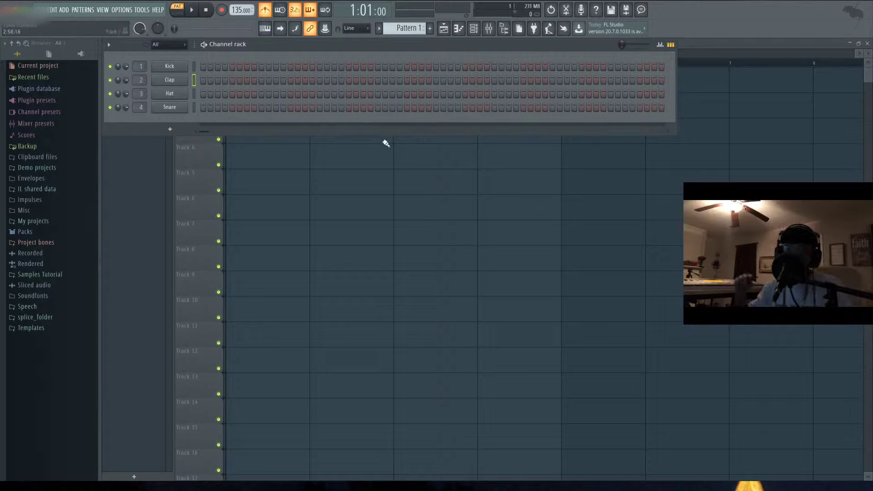
pyautogui.press('space')
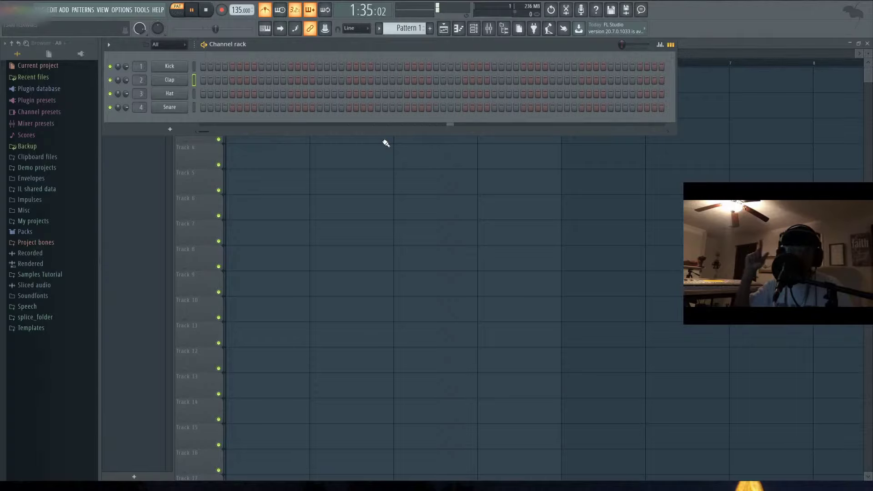
pyautogui.press('space')
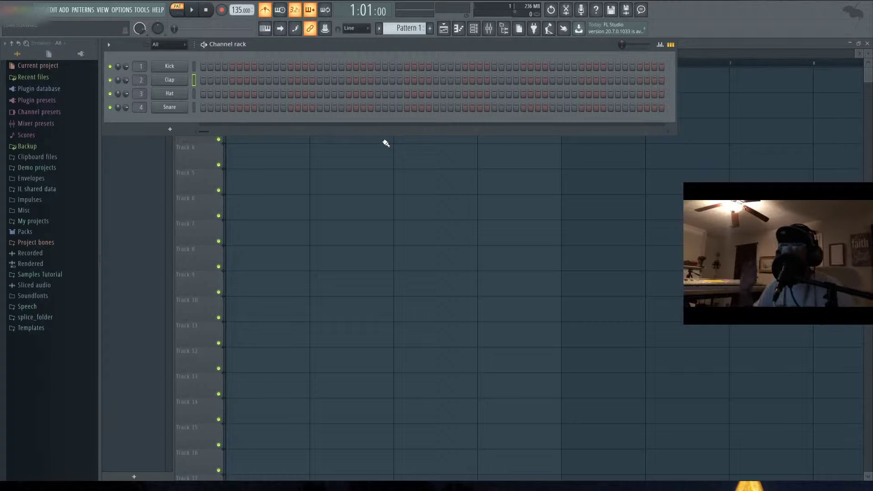
pyautogui.press('space')
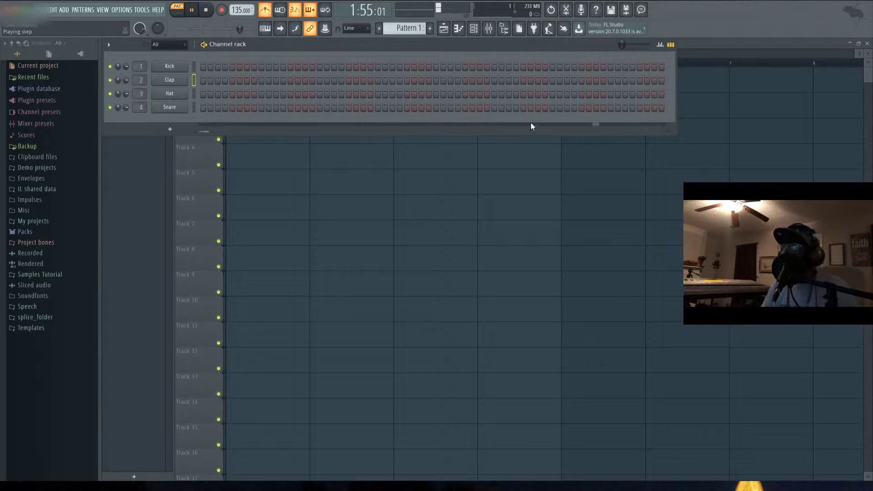
pyautogui.press('space')
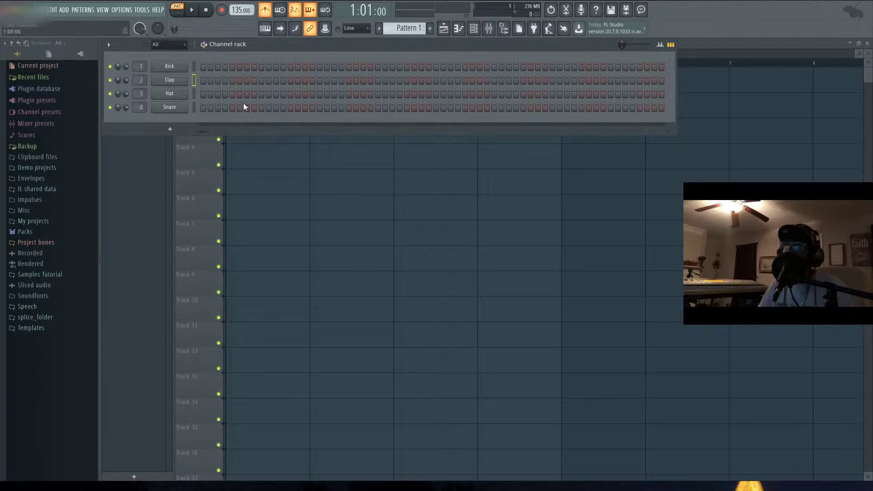
# Step: Place Hat hits on steps 1, 3, 4, 6, 7, 9, 13, 15, 18, 19, 21 and 24 and play the pattern
pyautogui.click(203, 93)
pyautogui.press('space')
pyautogui.press('space')
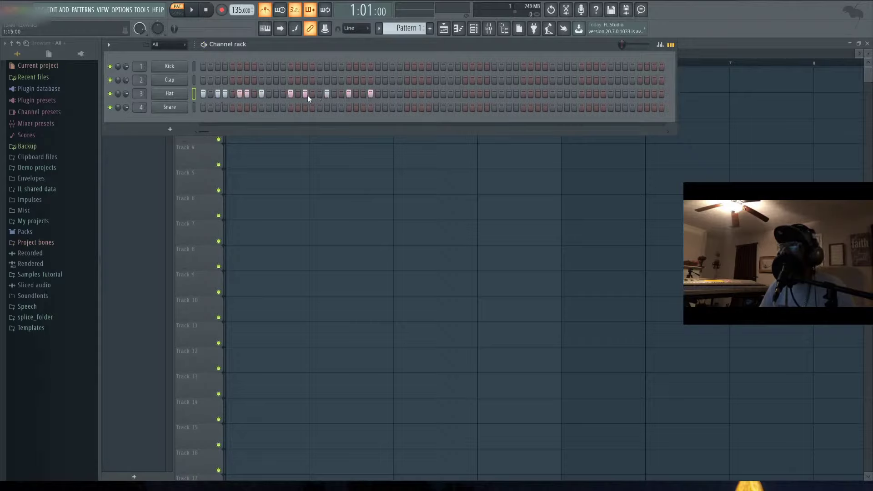
pyautogui.press('space')
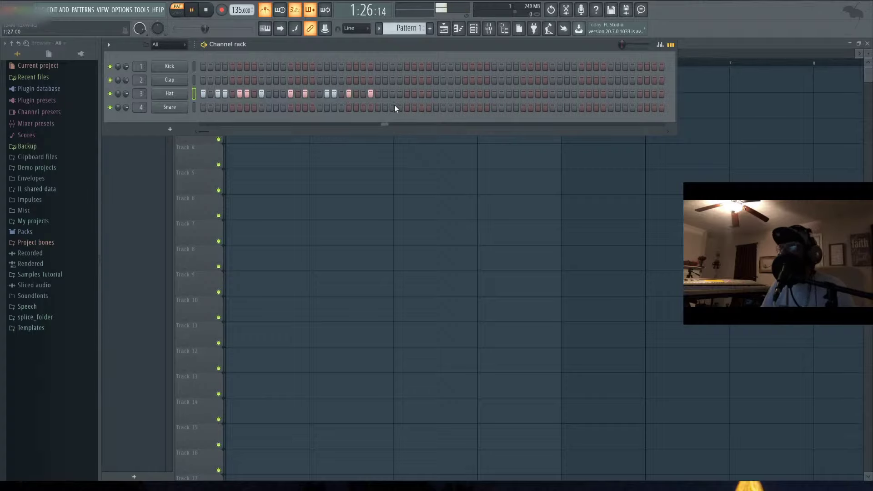
pyautogui.press('space')
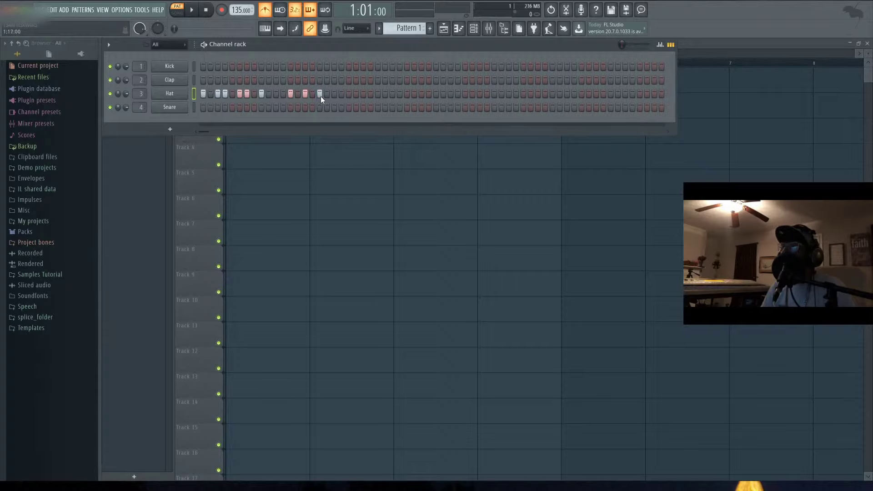
# Step: Rework the Hat row so that it has hits on steps 1, 5, 8, 9, 17, 33 and 49 only
pyautogui.click(552, 94)
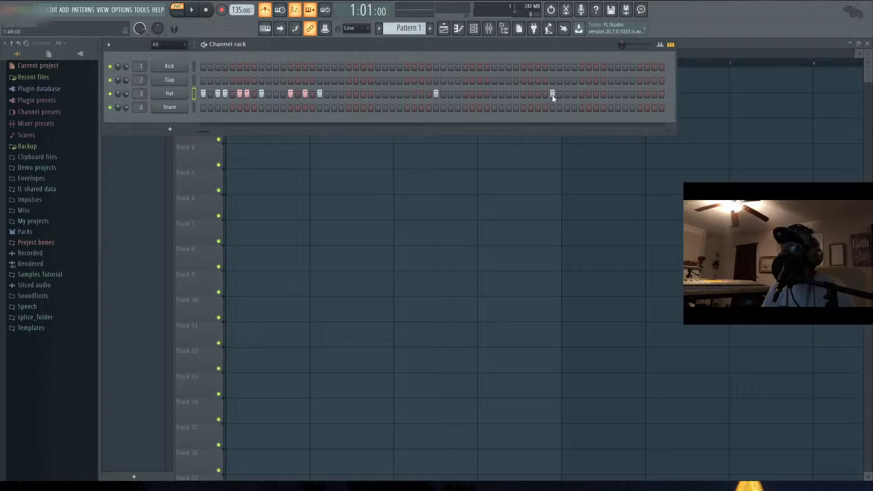
pyautogui.click(304, 93)
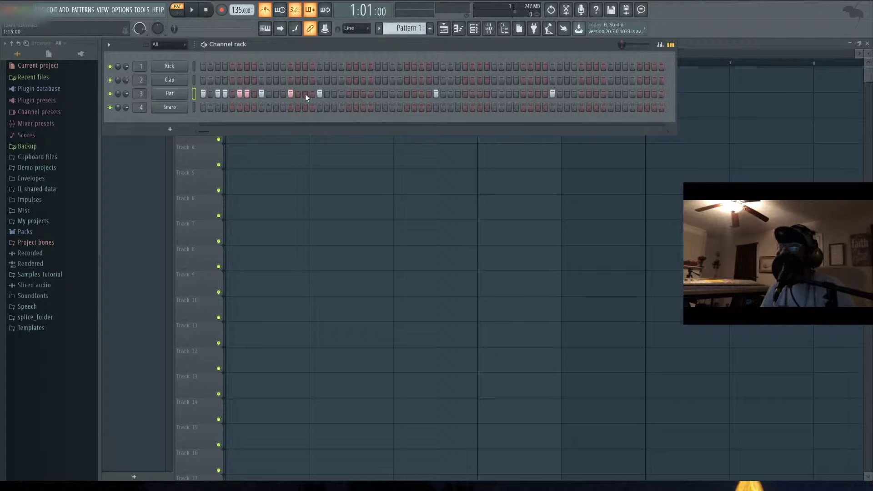
pyautogui.click(254, 94)
pyautogui.click(224, 94)
pyautogui.click(246, 94)
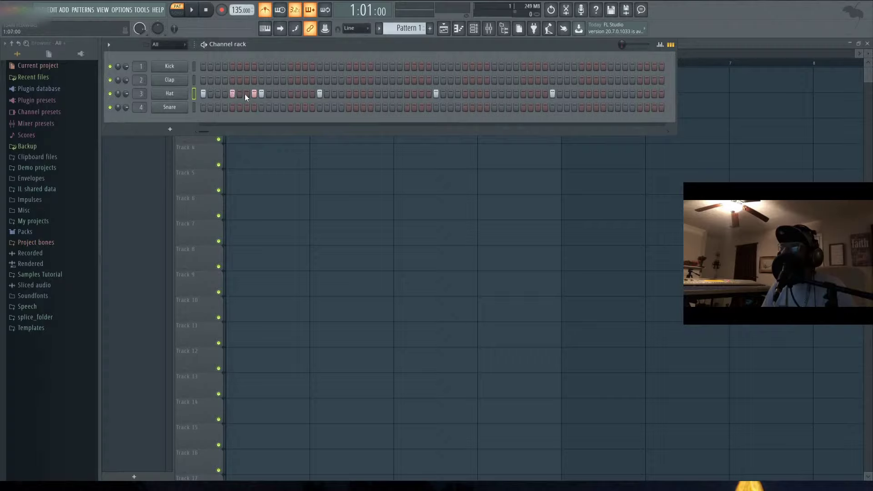
# Step: Add a Hat hit on step 10 and move the step 5 hit to step 4, playing the pattern to check
pyautogui.press('space')
pyautogui.click(268, 93)
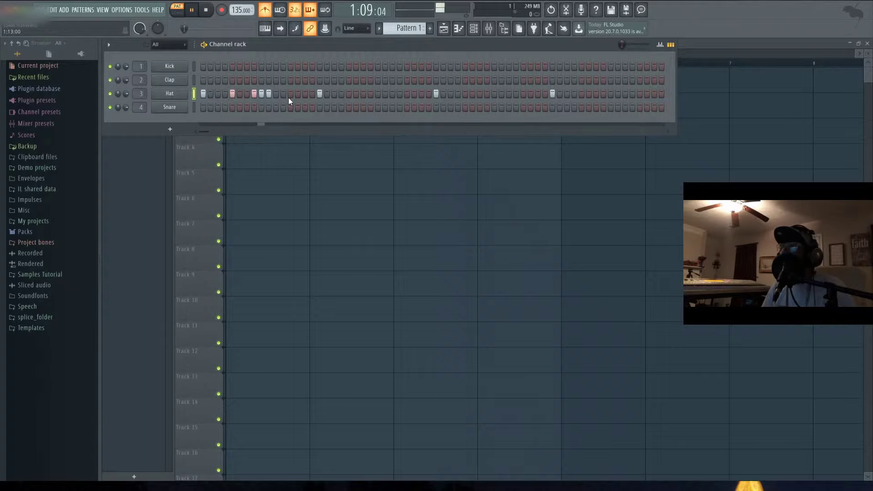
pyautogui.press('space')
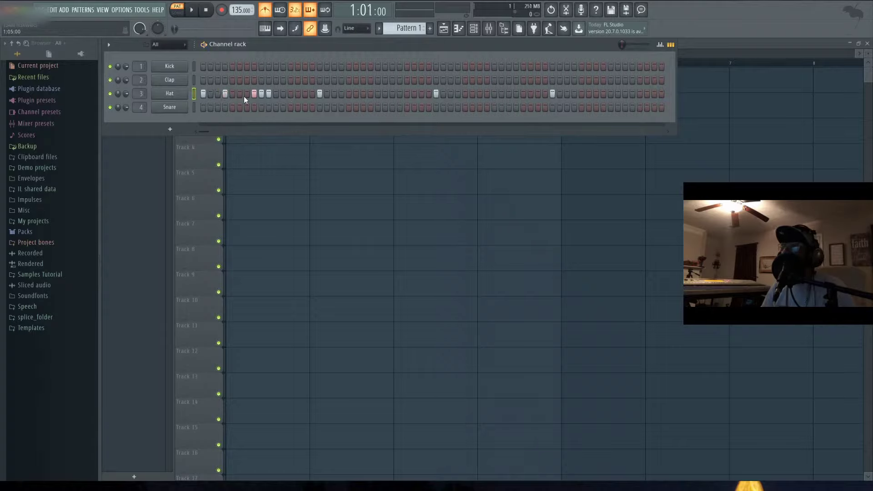
pyautogui.press('space')
pyautogui.click(231, 94)
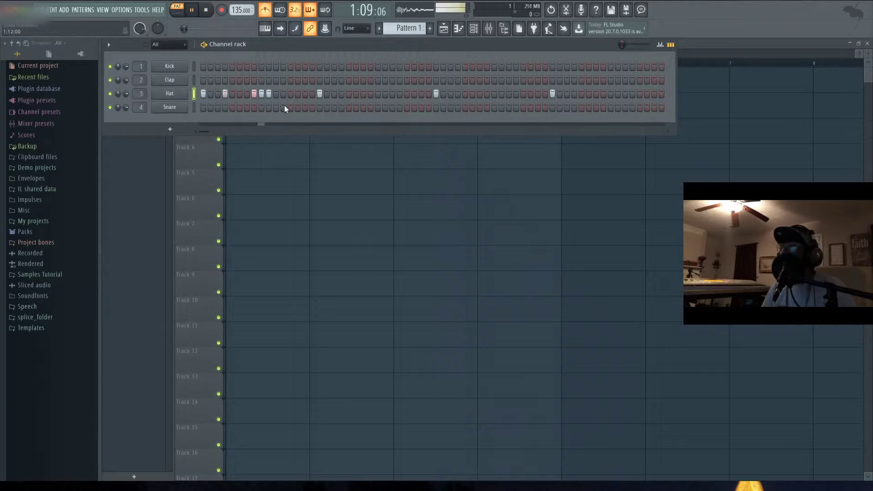
pyautogui.press('space')
# Step: Add Hat hits on steps 15, 16 and 36 while the pattern plays
pyautogui.press('space')
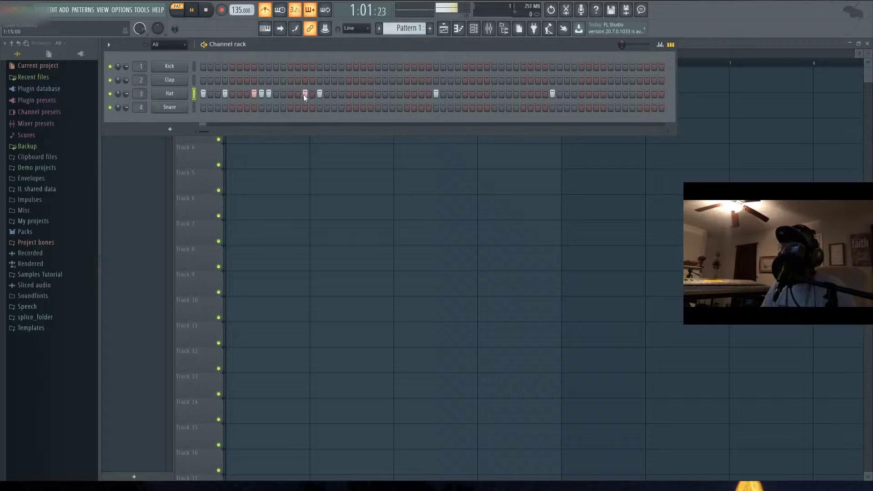
pyautogui.click(312, 94)
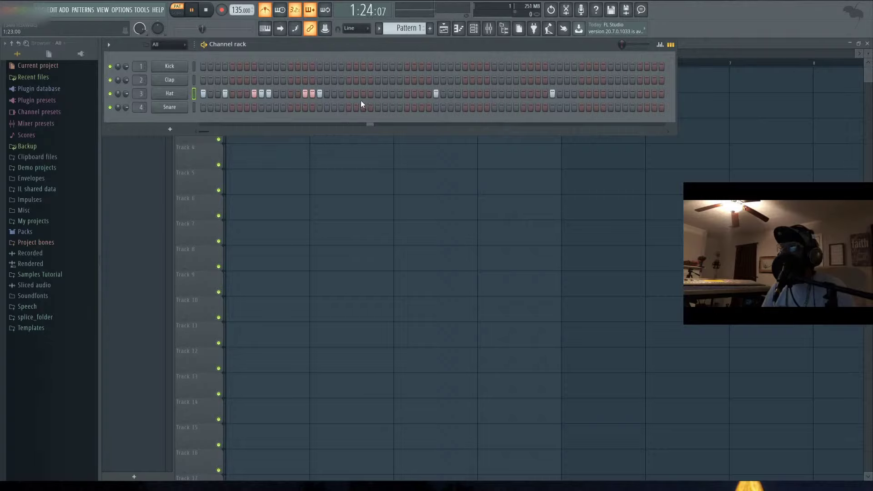
pyautogui.click(458, 94)
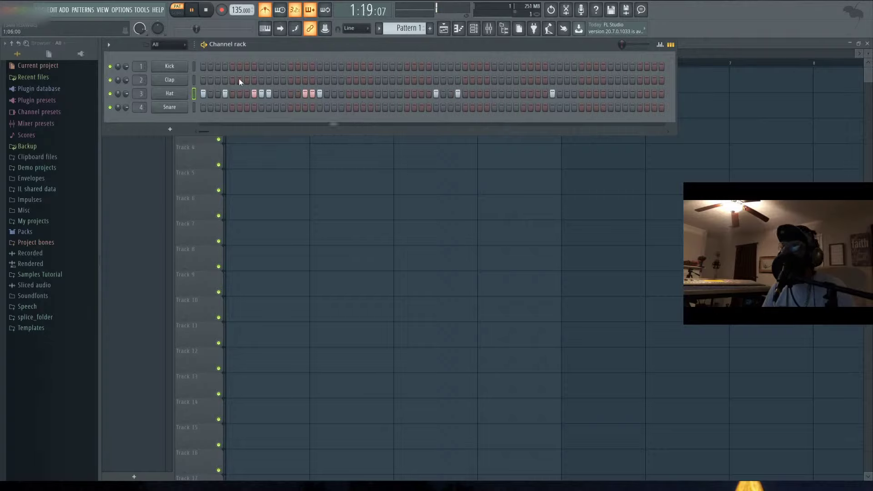
# Step: Restart playback and add Clap hits on steps 9, 25, 41 and 57, listening to them with the hats
pyautogui.press('space')
pyautogui.press('space')
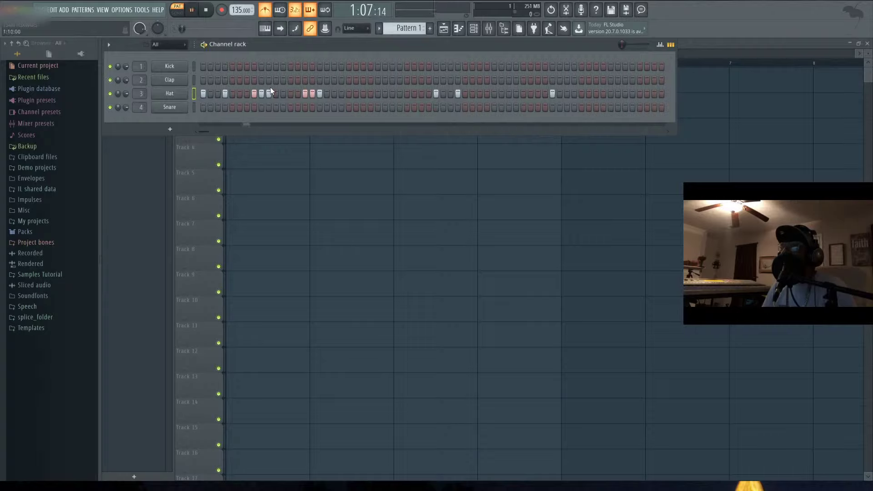
pyautogui.click(261, 80)
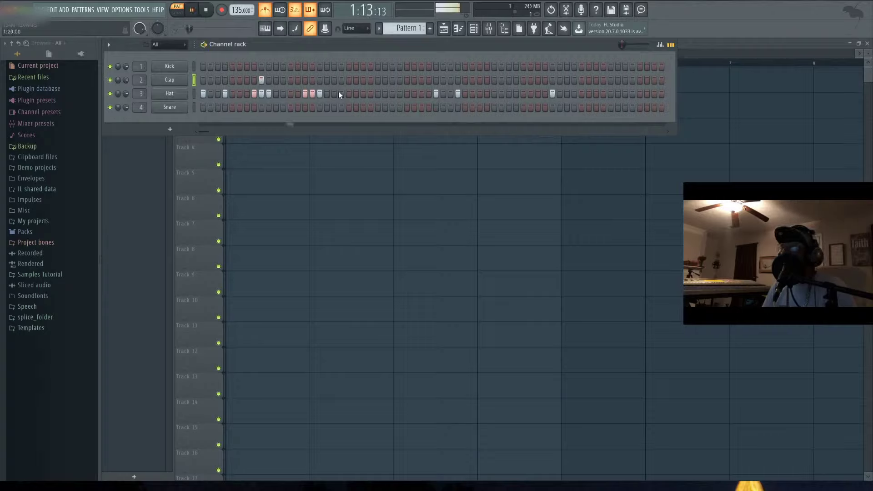
pyautogui.click(379, 80)
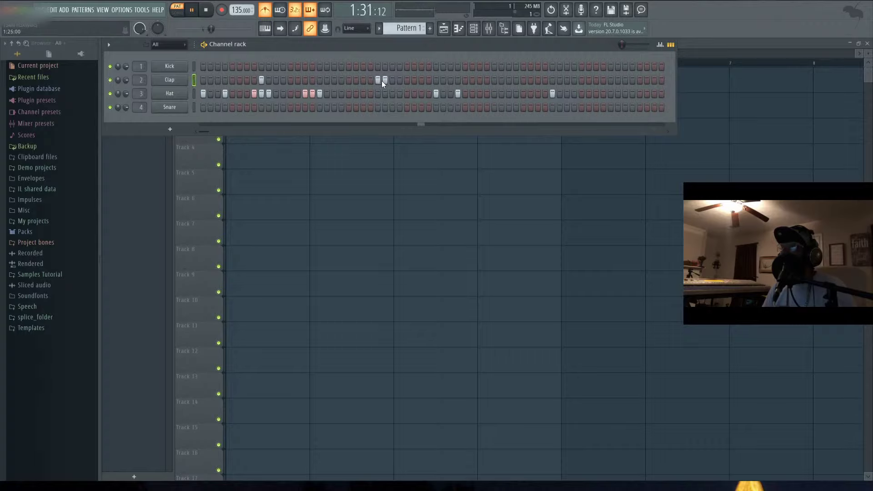
pyautogui.click(494, 80)
pyautogui.click(609, 80)
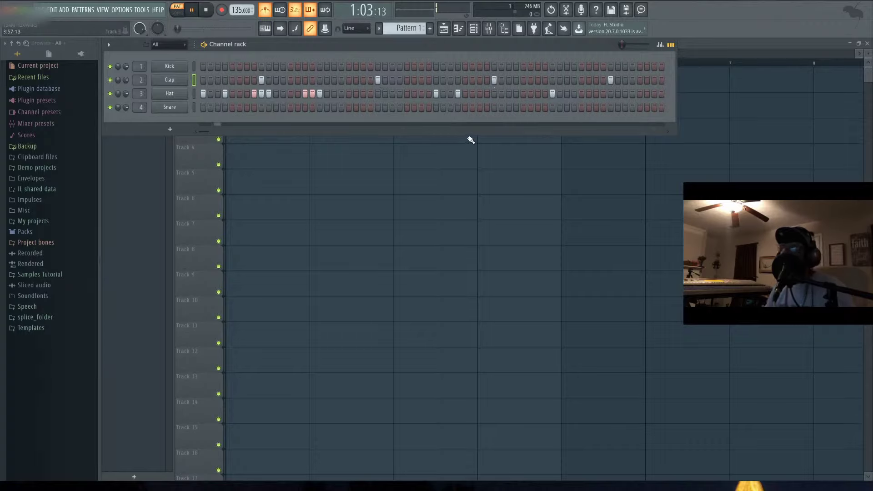
pyautogui.press('space')
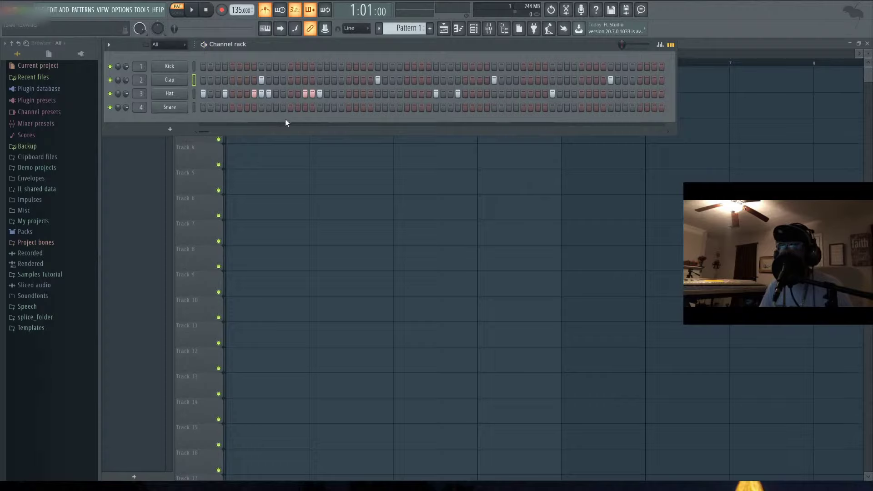
# Step: Briefly play the pattern and add Hat hits on steps 20, 21, 23, 27, 30 and 31
pyautogui.press('space')
pyautogui.press('space')
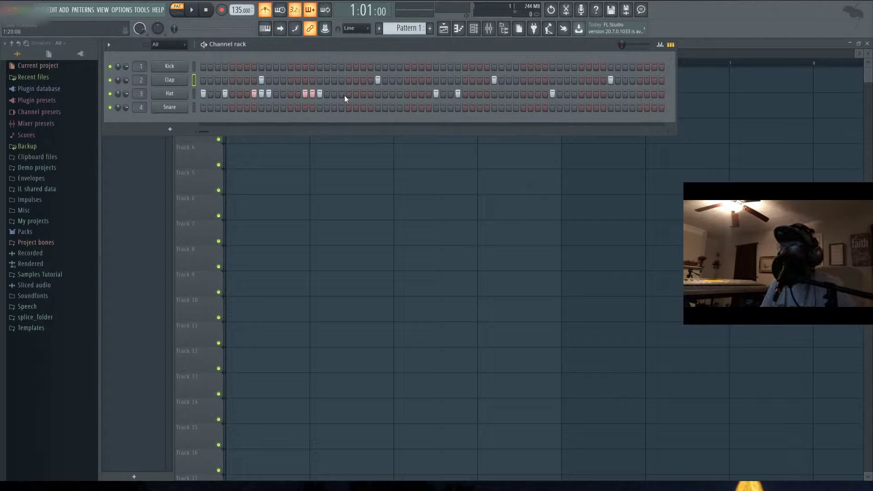
pyautogui.click(343, 94)
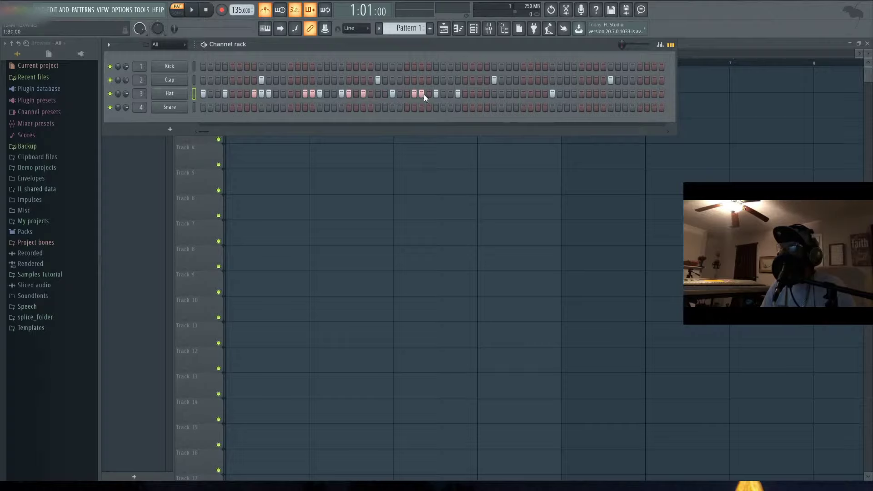
# Step: During playback, add Hat hits on steps 44, 47, 48, 53, 55, 58, 59, 61 and 63
pyautogui.press('space')
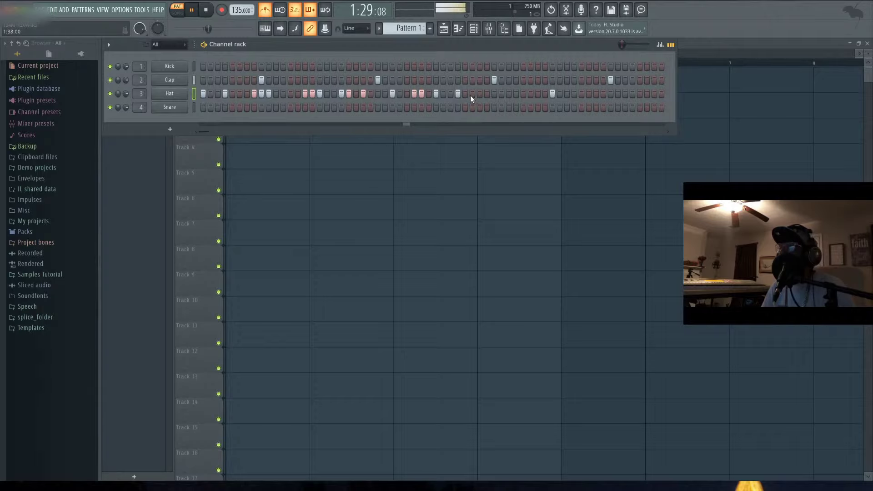
pyautogui.click(537, 94)
pyautogui.click(542, 93)
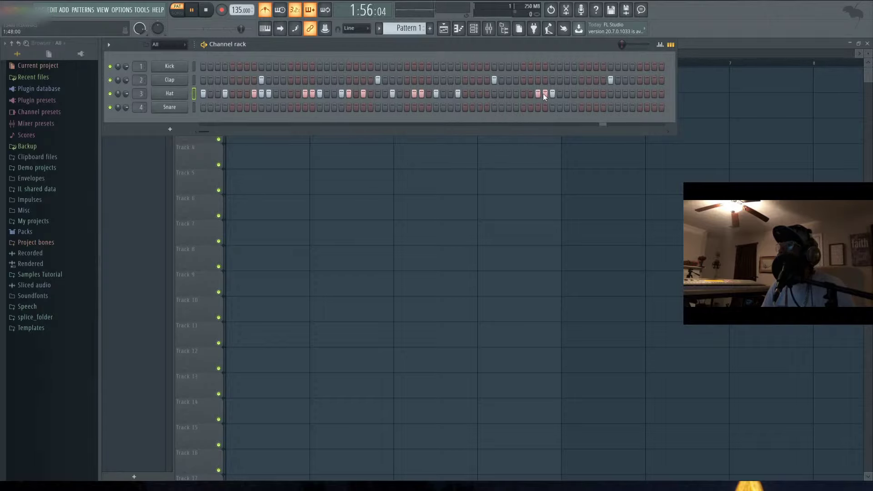
pyautogui.click(640, 94)
pyautogui.click(654, 94)
pyautogui.click(625, 94)
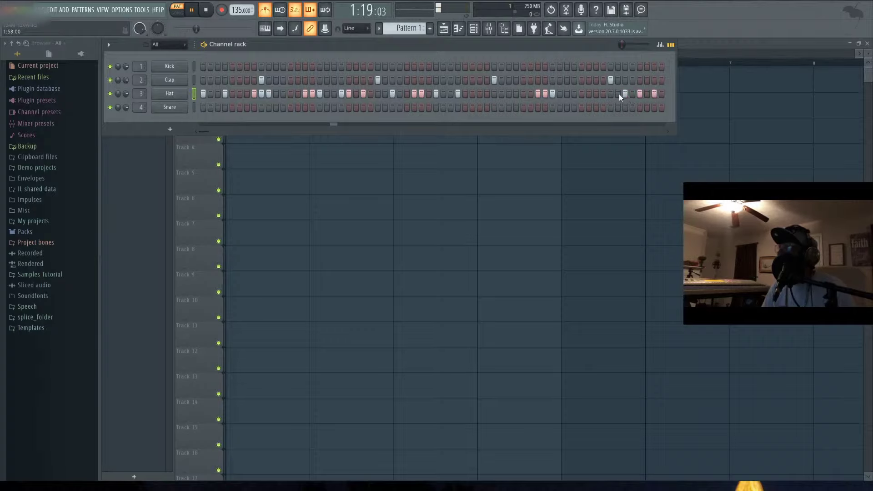
pyautogui.click(617, 94)
pyautogui.click(515, 93)
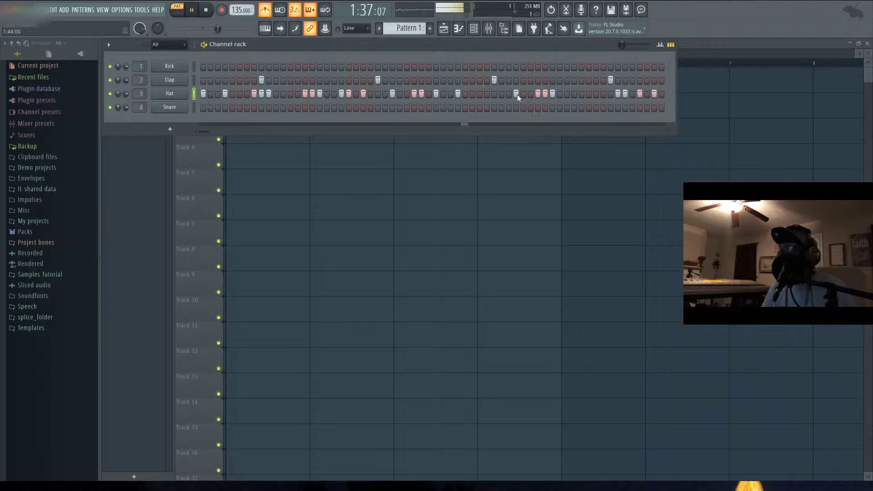
pyautogui.click(595, 94)
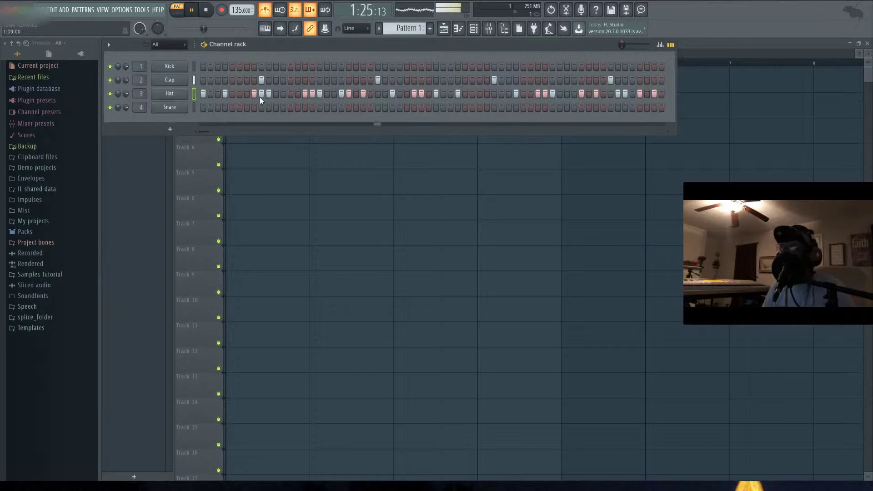
pyautogui.press('space')
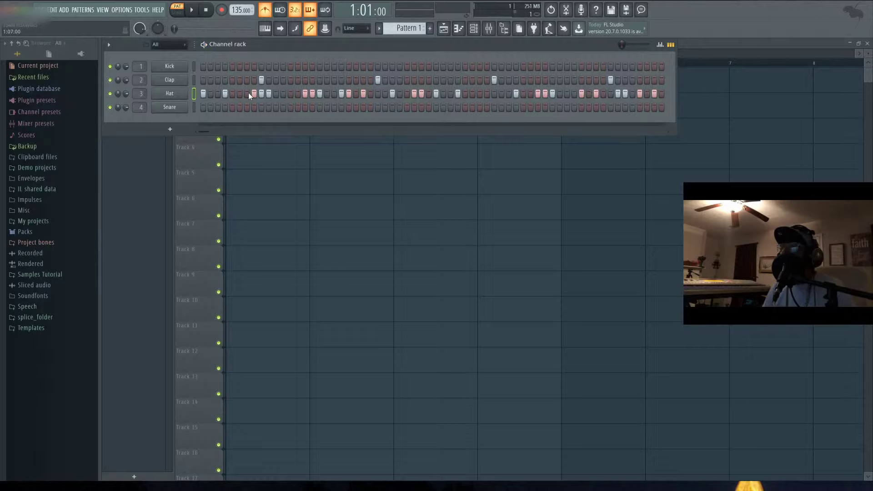
# Step: Move the Hat hit on step 10 to step 7 and play the pattern through
pyautogui.click(247, 94)
pyautogui.press('space')
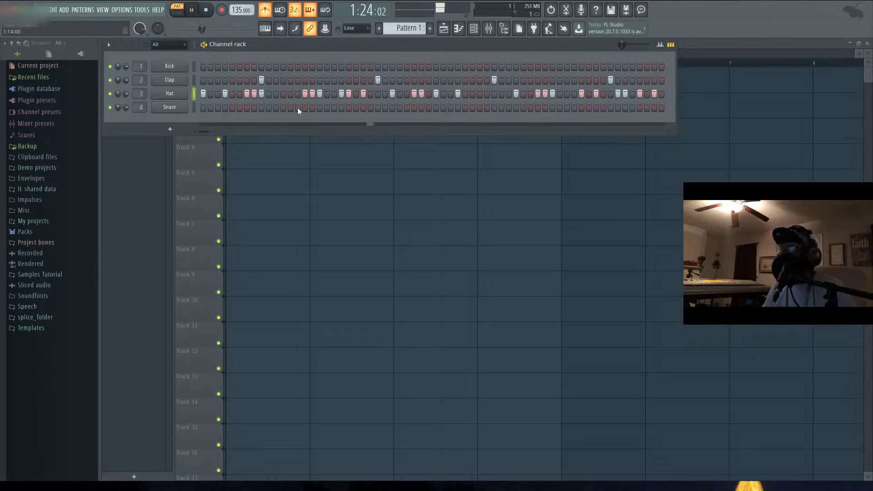
pyautogui.press('space')
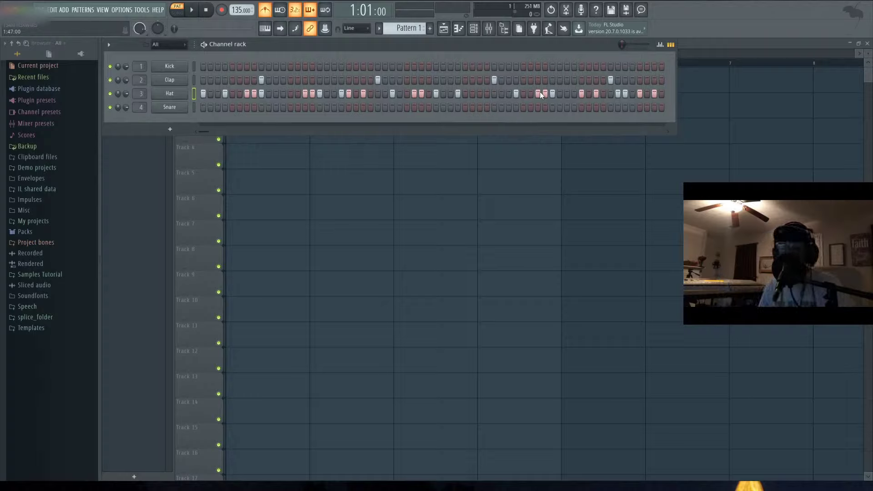
# Step: Replay the beat with the metronome, turn the metronome off and listen to the hats and claps alone
pyautogui.press('space')
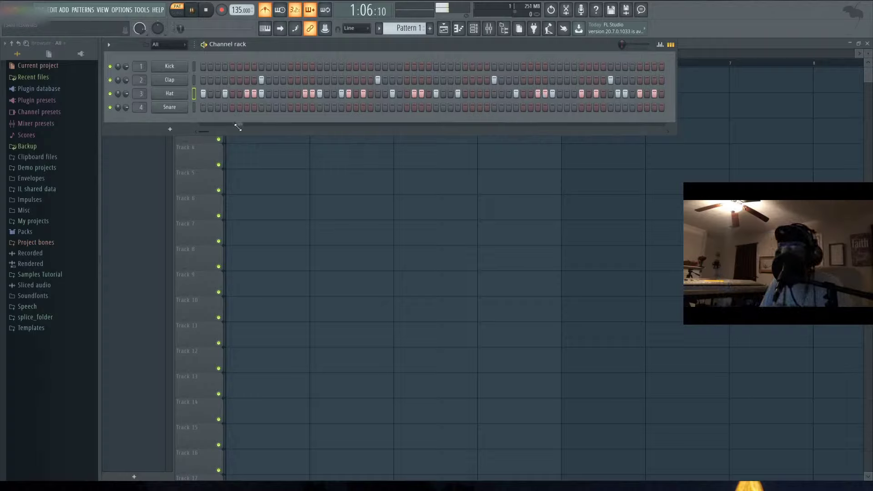
pyautogui.press('space')
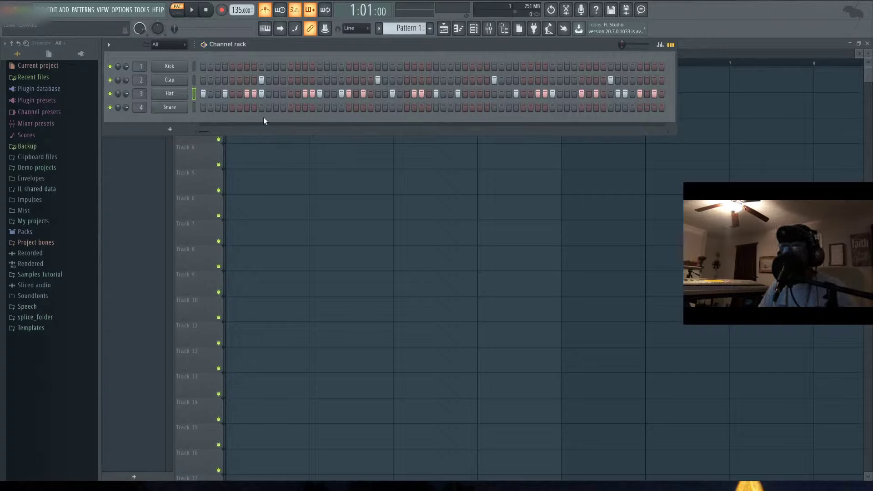
pyautogui.press('space')
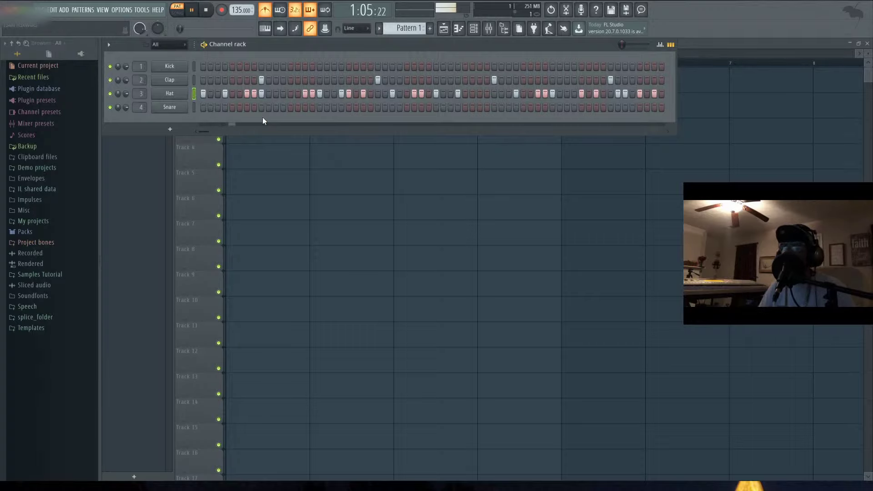
pyautogui.press('space')
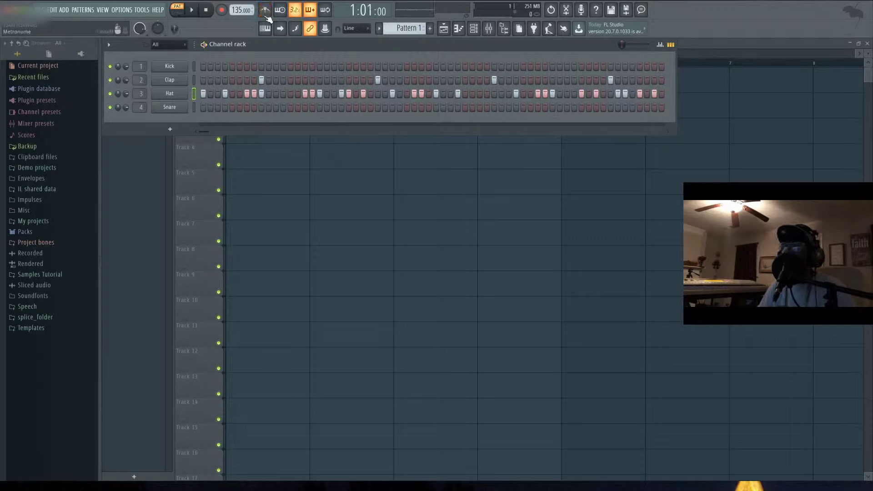
pyautogui.press('space')
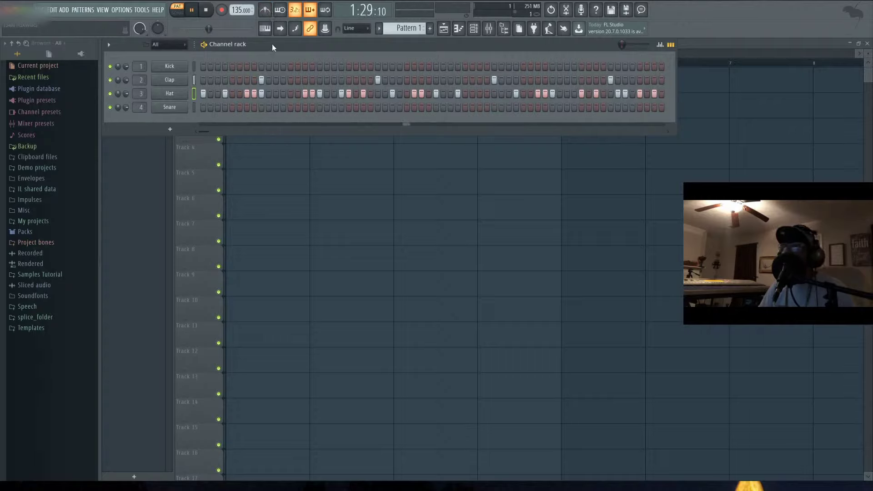
pyautogui.press('space')
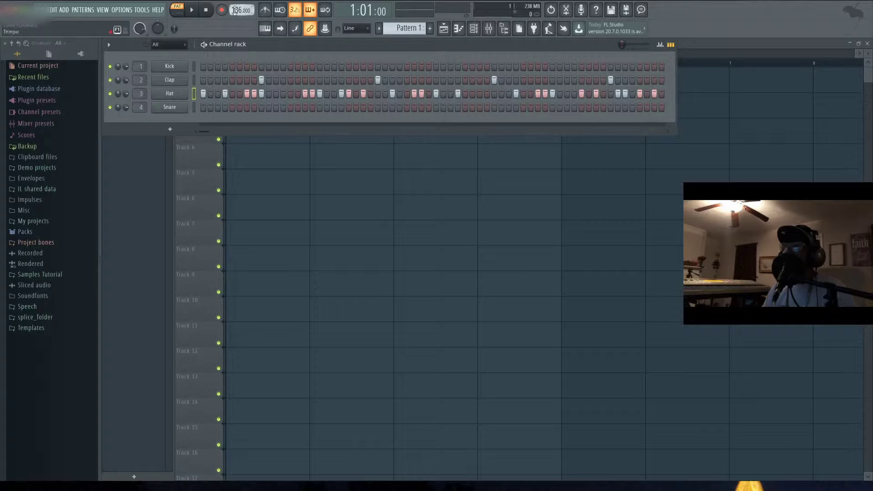
# Step: Raise the tempo to 140 BPM and play the beat at the new speed
pyautogui.moveTo(234, 10); pyautogui.dragTo(234, 5)
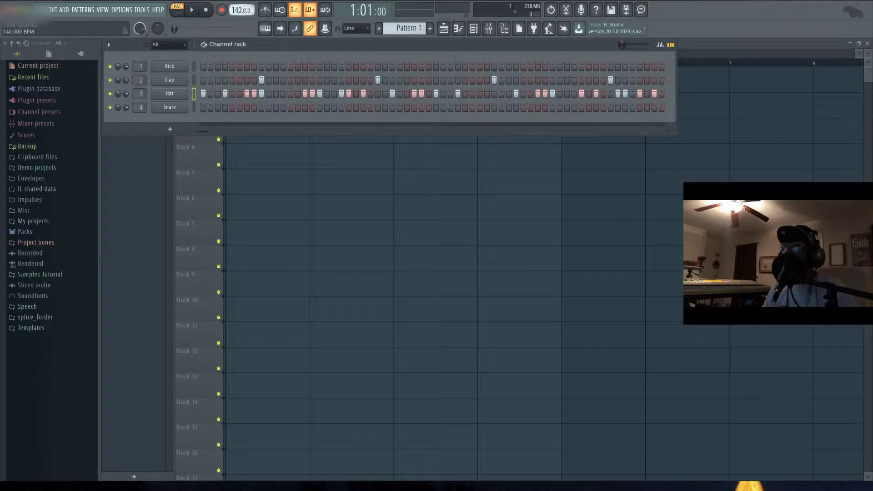
pyautogui.press('space')
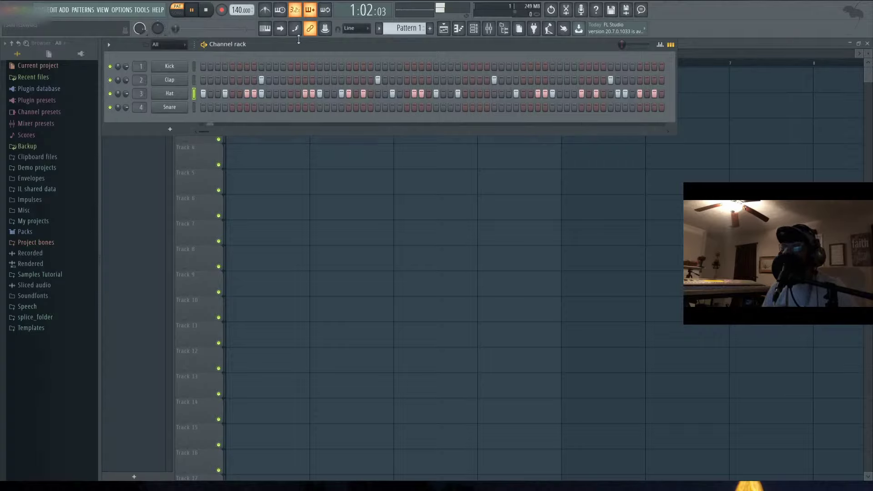
# Step: During playback, add Kick hits on steps 1, 16, 17, 31 and 33
pyautogui.press('space')
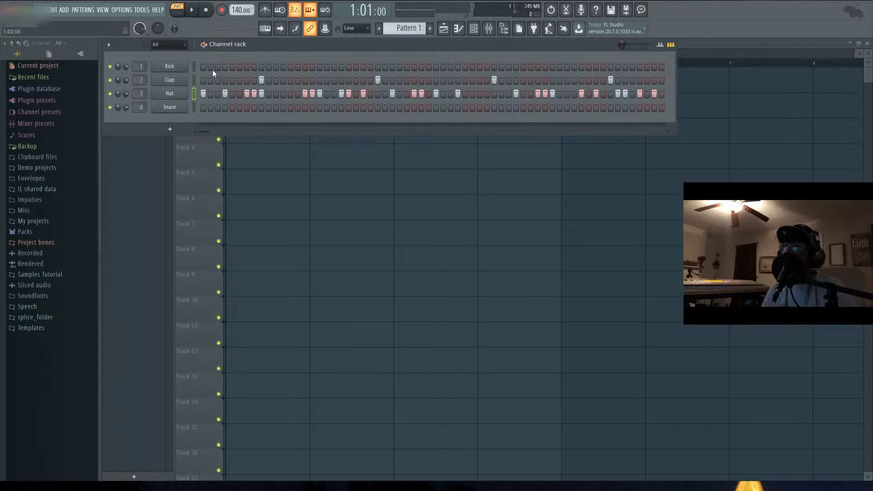
pyautogui.press('space')
pyautogui.click(320, 66)
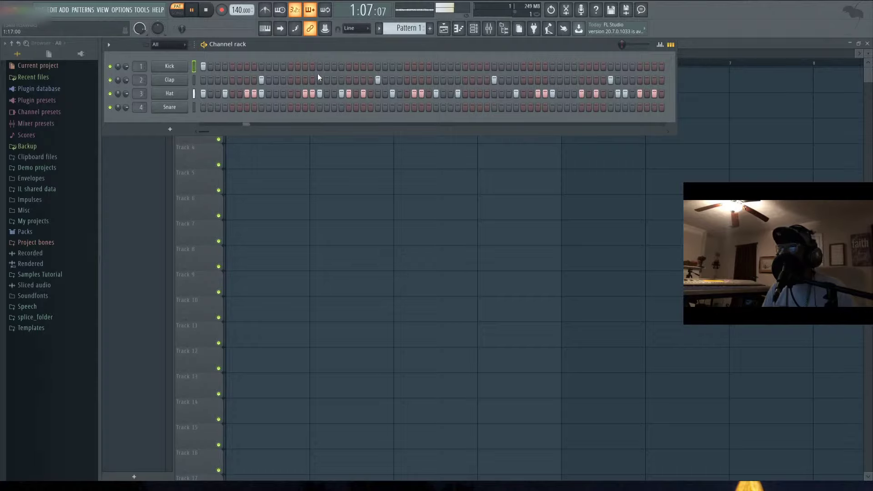
pyautogui.click(312, 67)
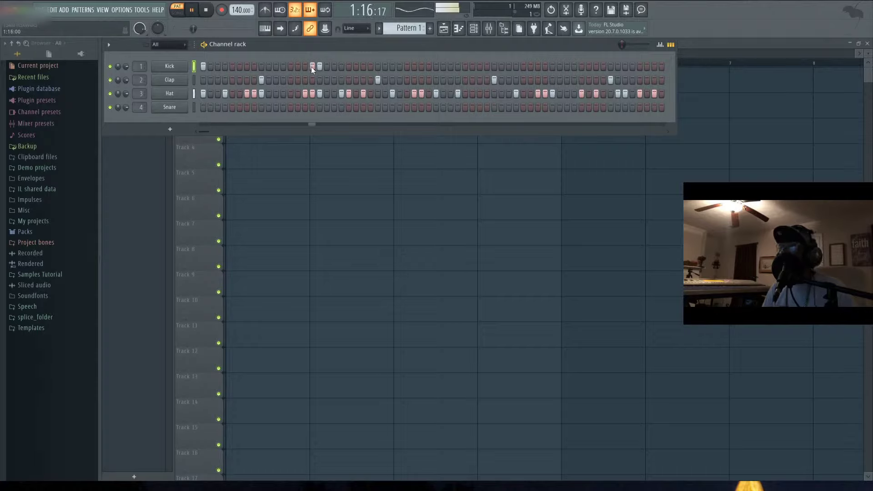
pyautogui.press('space')
pyautogui.click(421, 67)
pyautogui.press('space')
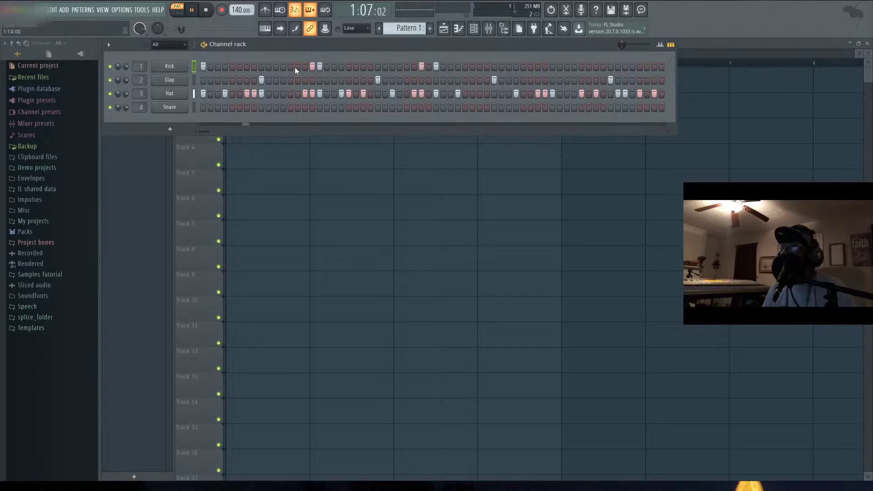
# Step: Add Kick hits on steps 12, 49, 51, 56 and 61, and stop playback
pyautogui.click(283, 66)
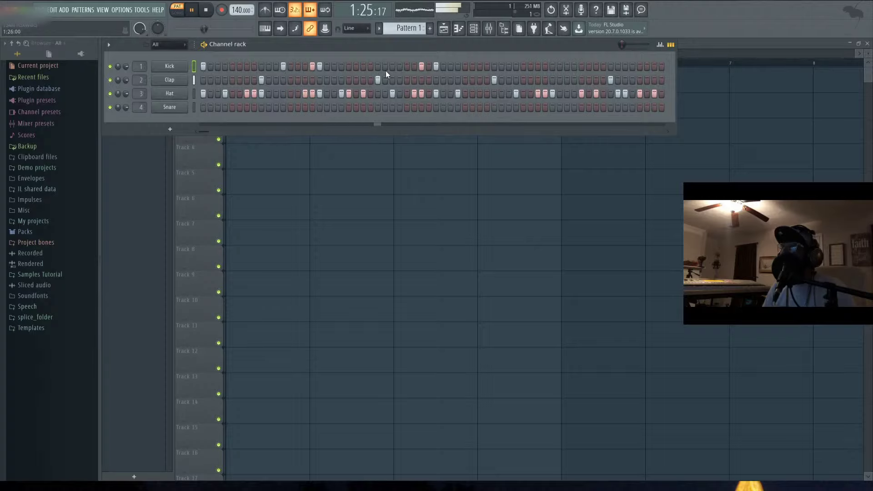
pyautogui.click(553, 67)
pyautogui.click(603, 67)
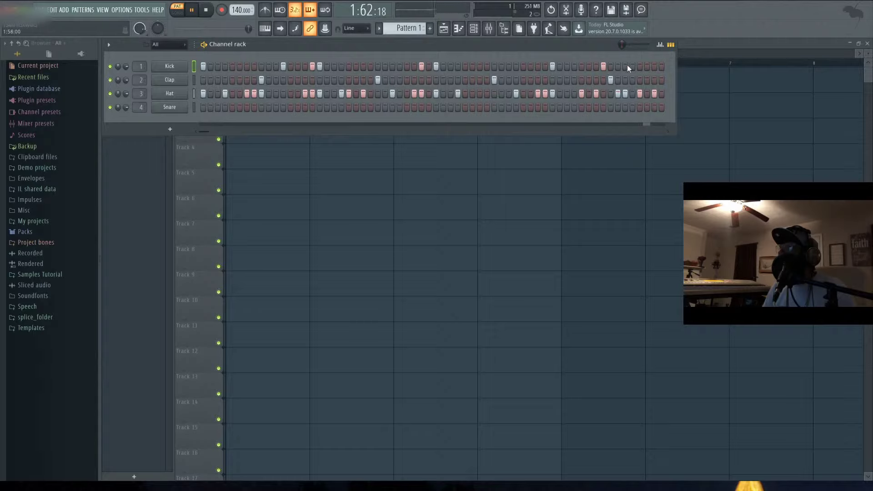
pyautogui.click(640, 66)
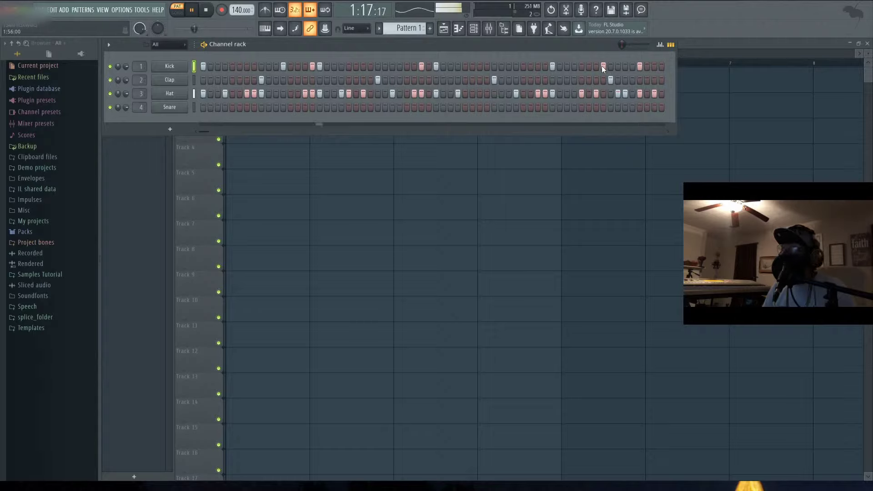
pyautogui.click(567, 65)
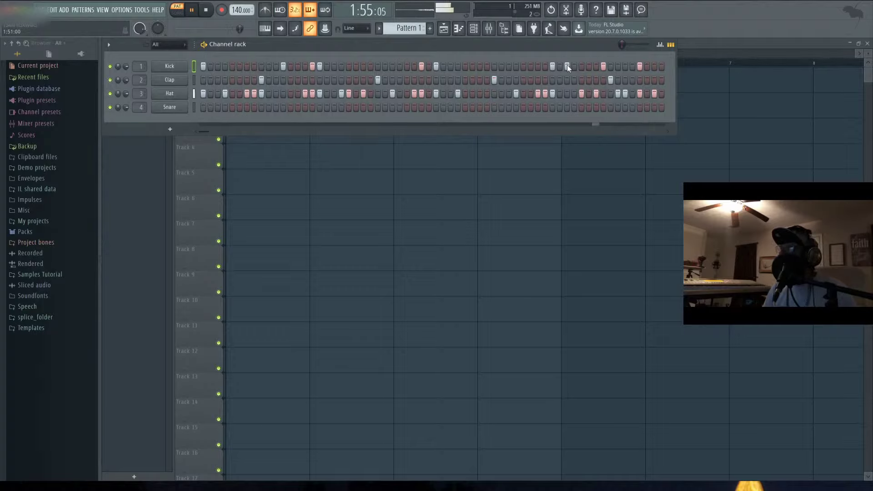
pyautogui.press('space')
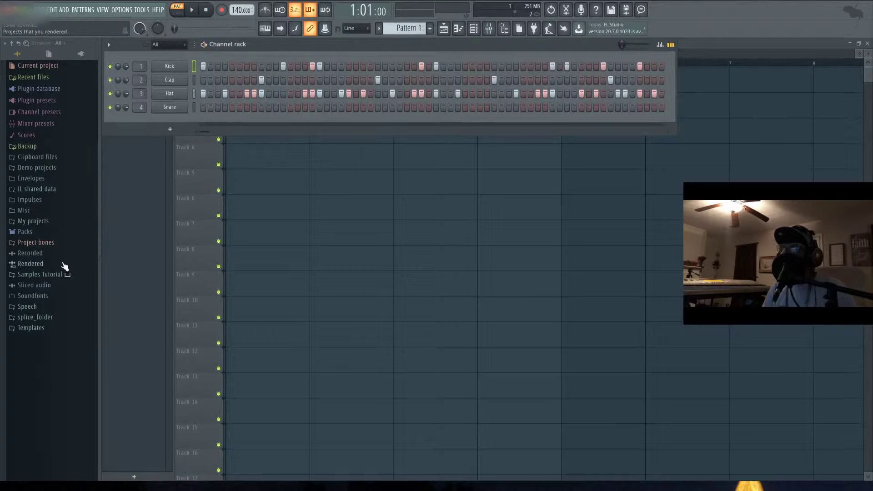
# Step: Resize the sample browser and expand the Drum Hits folder inside Samples Tutorial
pyautogui.moveTo(102, 270); pyautogui.dragTo(82, 261)
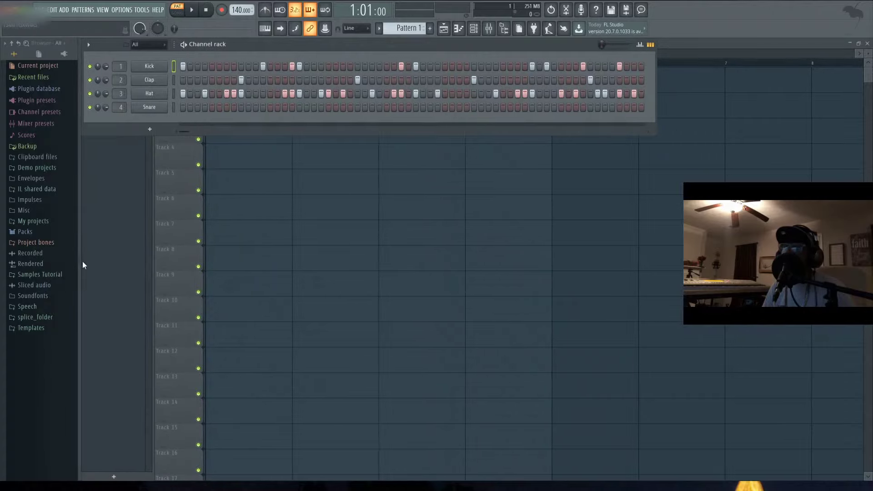
pyautogui.click(44, 276)
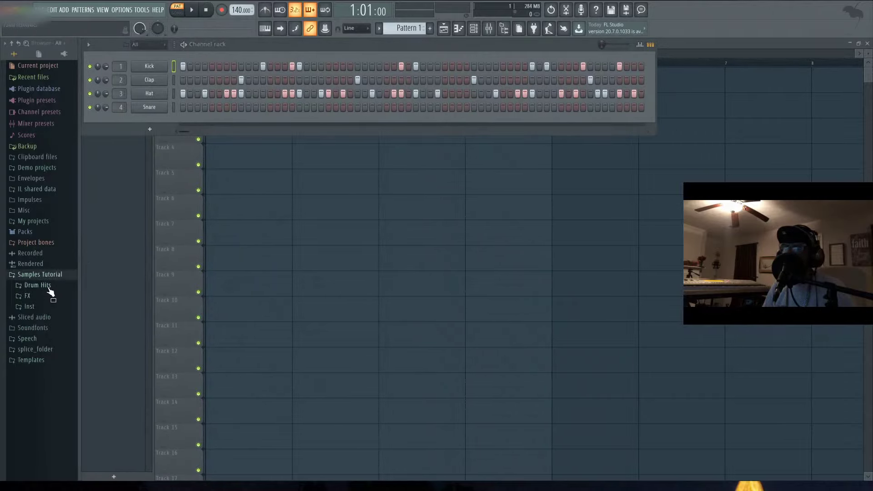
pyautogui.click(46, 286)
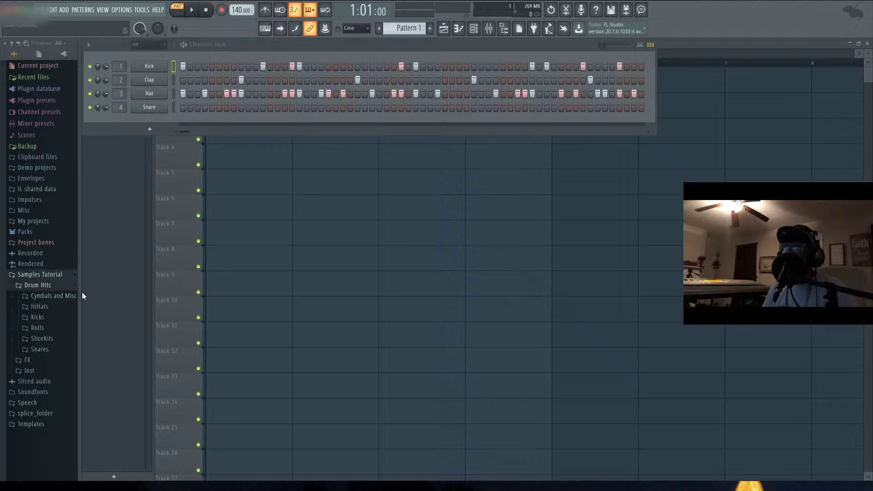
pyautogui.moveTo(82, 296); pyautogui.dragTo(89, 292)
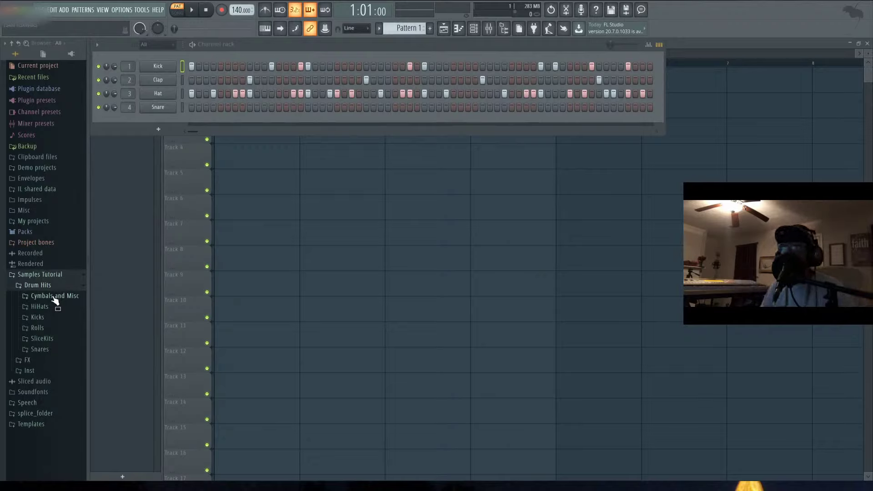
# Step: Look into the Cymbals and Misc and Kicks folders and collapse them again
pyautogui.click(55, 298)
pyautogui.scroll(-3, 55, 300)
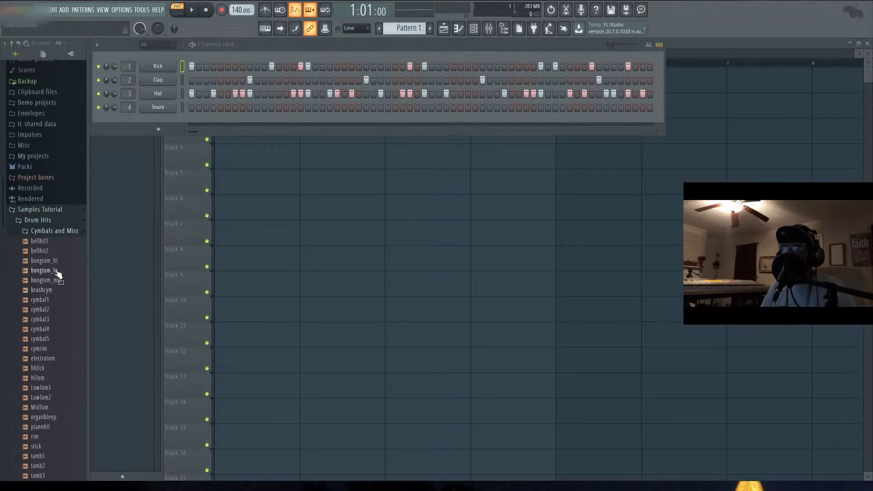
pyautogui.click(59, 229)
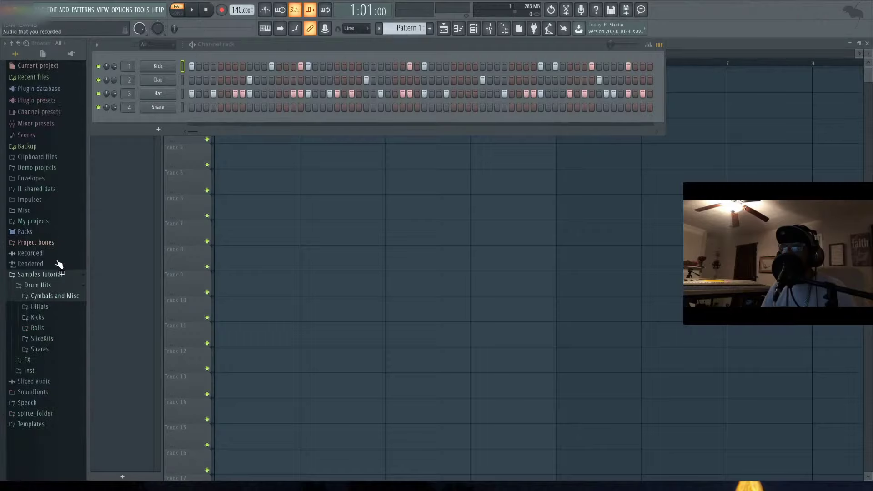
pyautogui.click(38, 317)
pyautogui.click(43, 318)
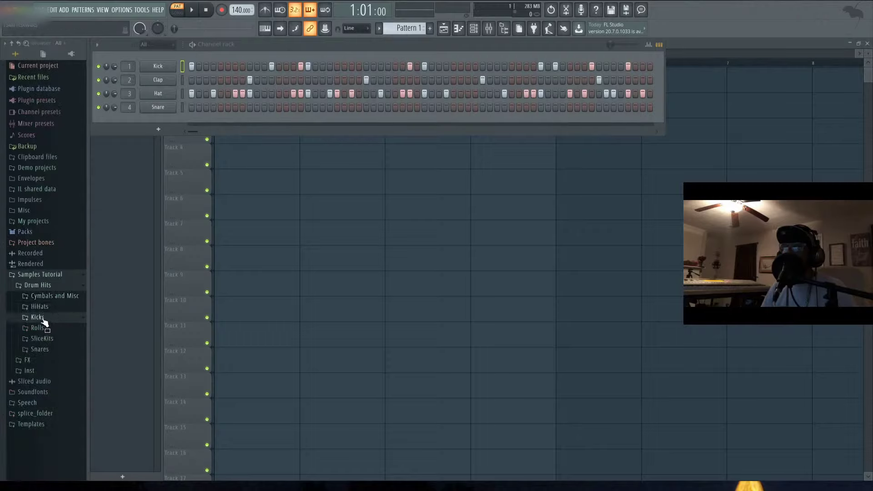
# Step: Open the BeefedSnares folder under Snares and Snares Dry
pyautogui.click(41, 349)
pyautogui.click(60, 360)
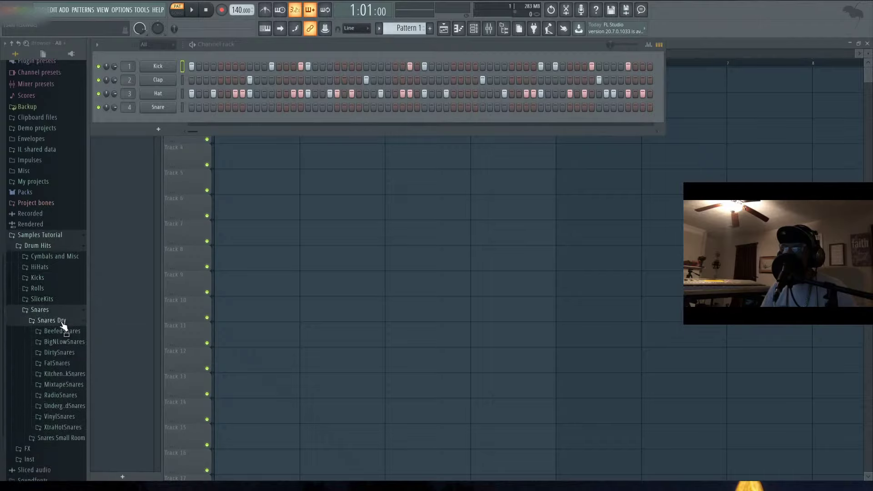
pyautogui.click(60, 294)
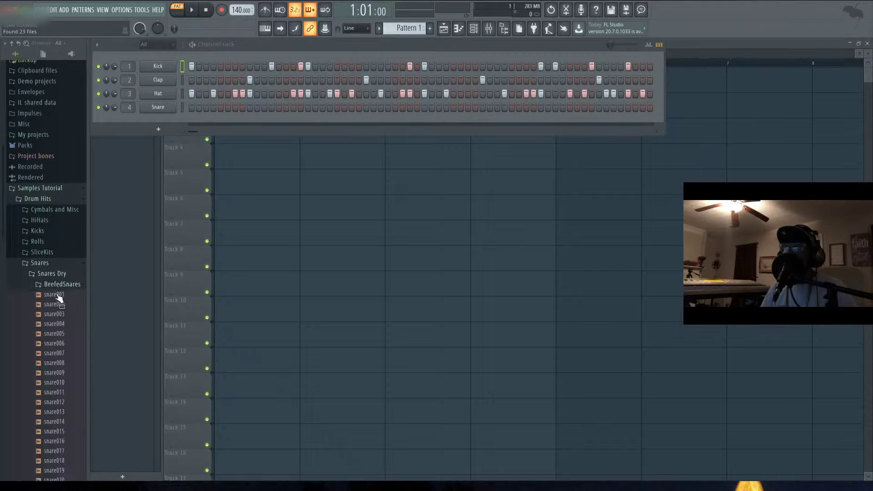
# Step: Audition the first BeefedSnares samples, comparing neighbouring sounds around snare005
pyautogui.click(58, 304)
pyautogui.press('Down')
pyautogui.press('Down')
pyautogui.press('Down')
pyautogui.press('Down')
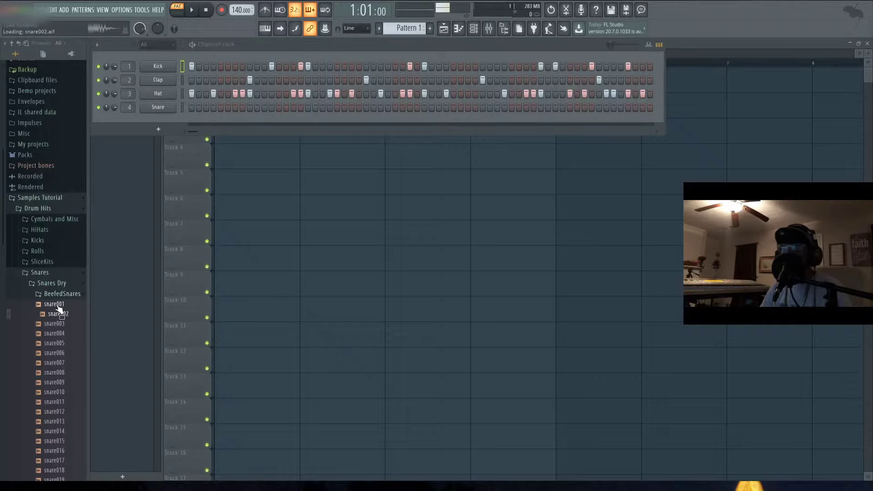
pyautogui.press('Up')
pyautogui.press('Down')
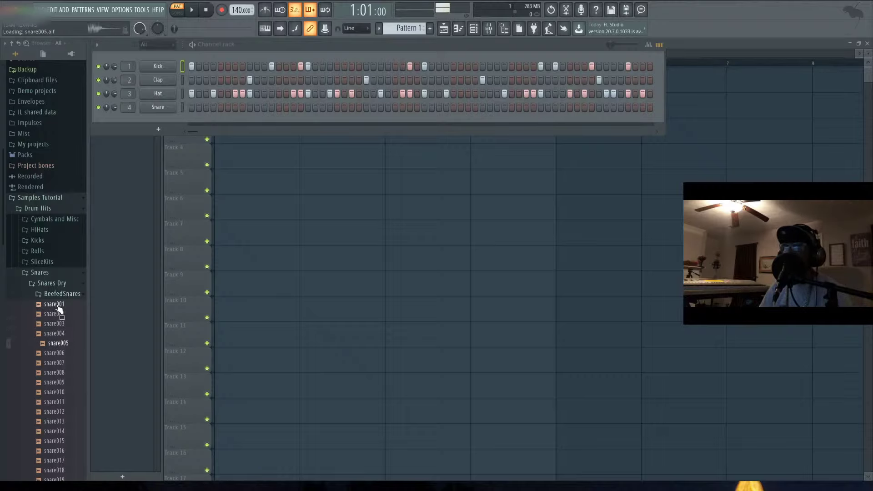
pyautogui.press('Up')
pyautogui.press('Down')
pyautogui.press('Down')
pyautogui.press('Up')
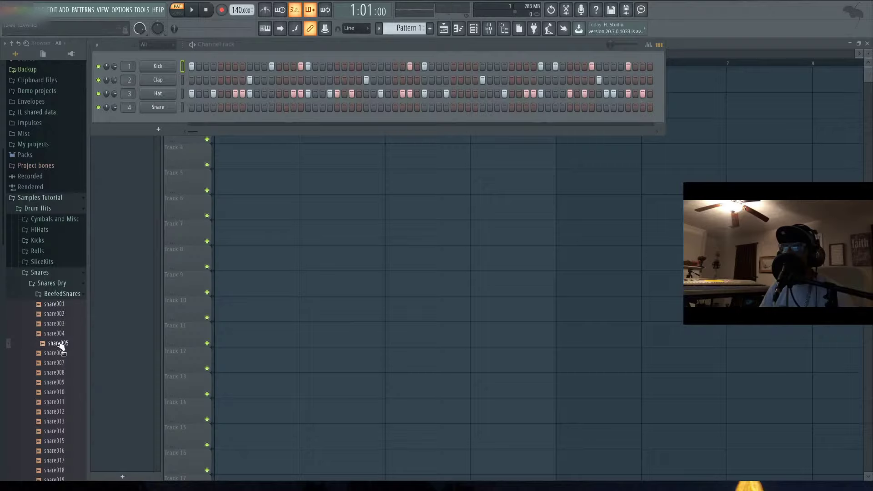
# Step: Try snare005 as the Clap channel's sample and play the beat briefly
pyautogui.moveTo(59, 344); pyautogui.dragTo(163, 81)
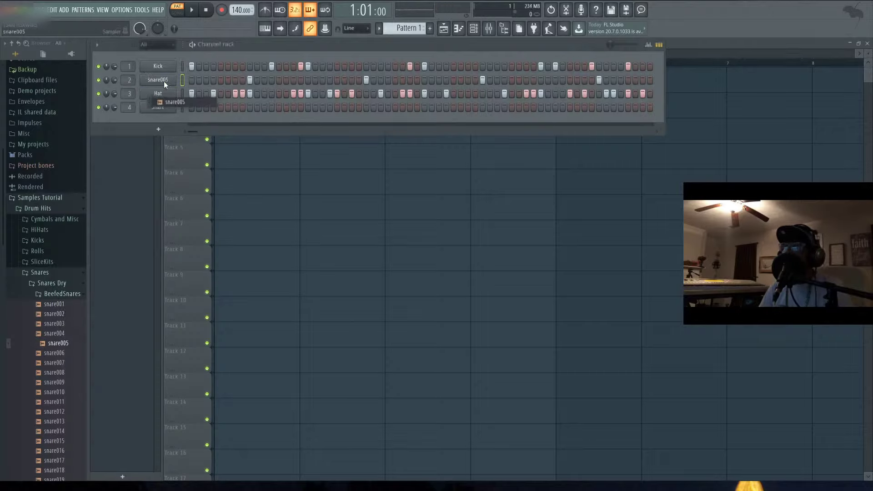
pyautogui.press('space')
pyautogui.press('space')
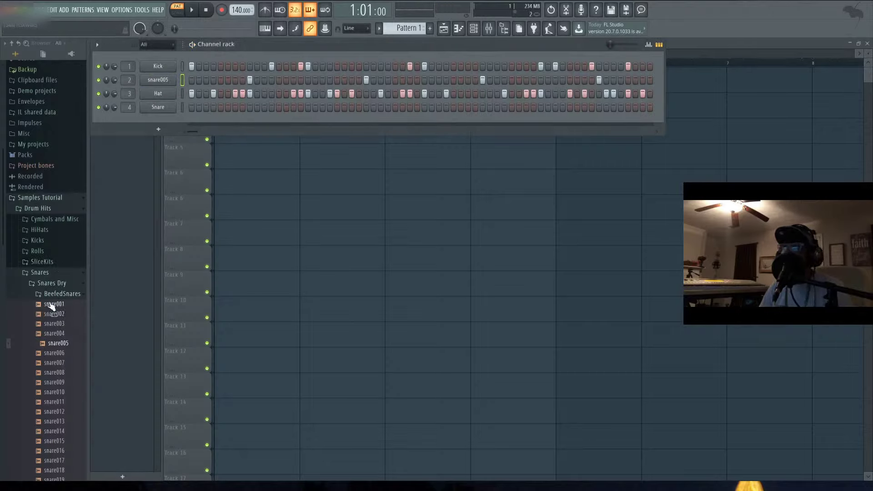
# Step: Audition further BeefedSnares samples, load snare011 into the second channel and play the beat with it
pyautogui.press('Down')
pyautogui.press('Down')
pyautogui.press('Down')
pyautogui.press('Down')
pyautogui.press('Down')
pyautogui.press('Down')
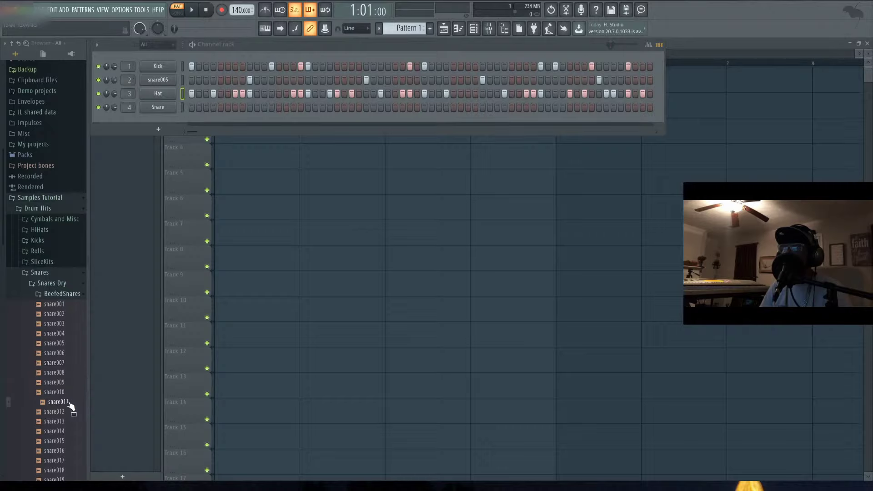
pyautogui.moveTo(58, 401); pyautogui.dragTo(157, 77)
pyautogui.press('space')
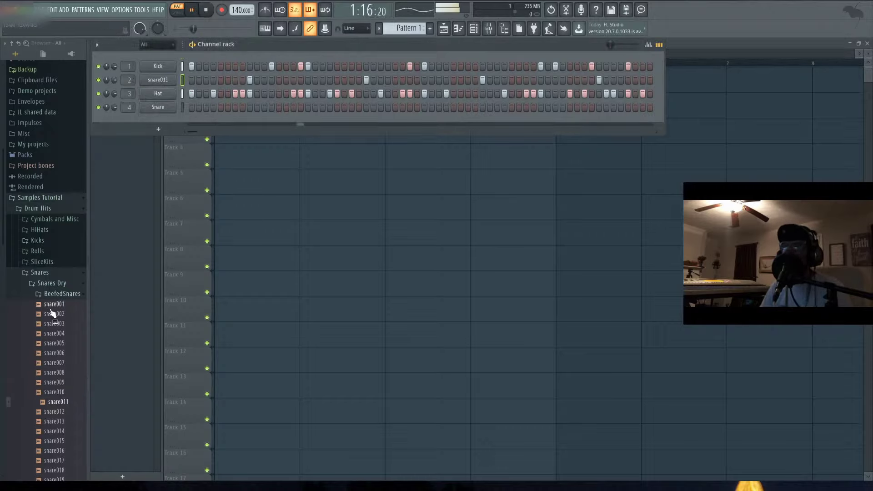
pyautogui.press('space')
# Step: Collapse the Snares folder and open BigNLowKicks under Kicks and Kicks Dry
pyautogui.click(64, 295)
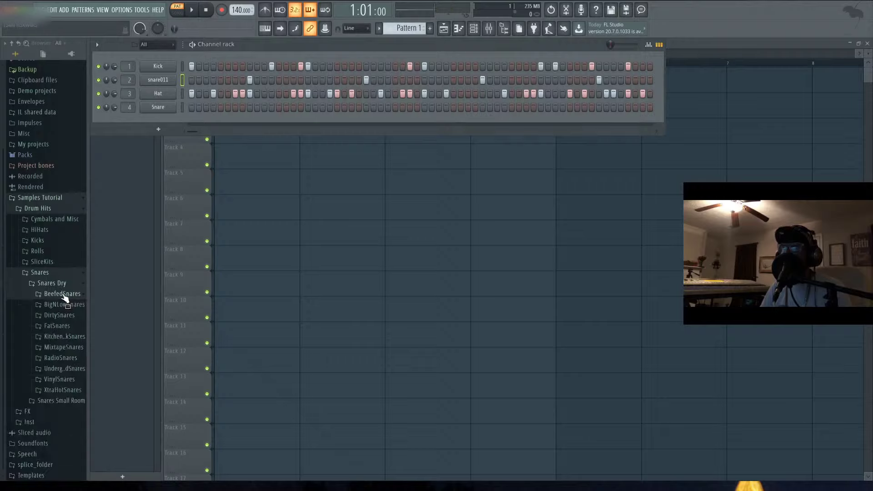
pyautogui.click(45, 272)
pyautogui.click(46, 314)
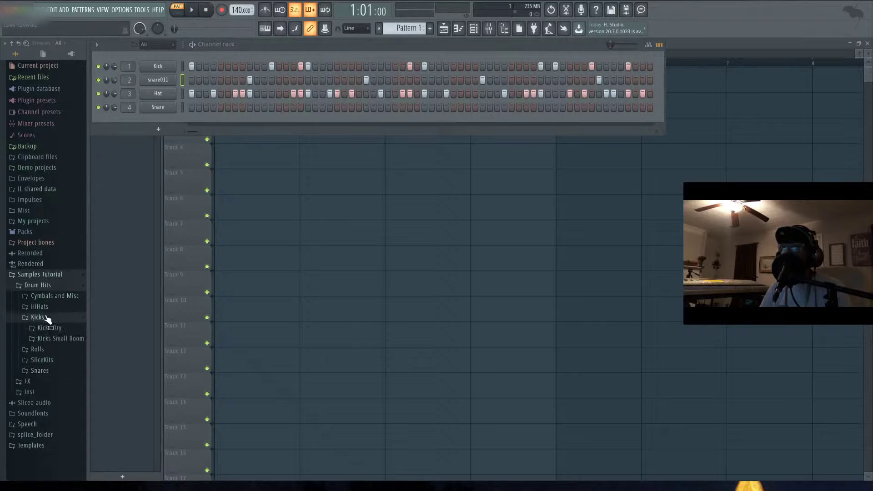
pyautogui.click(52, 330)
pyautogui.scroll(-3, 66, 309)
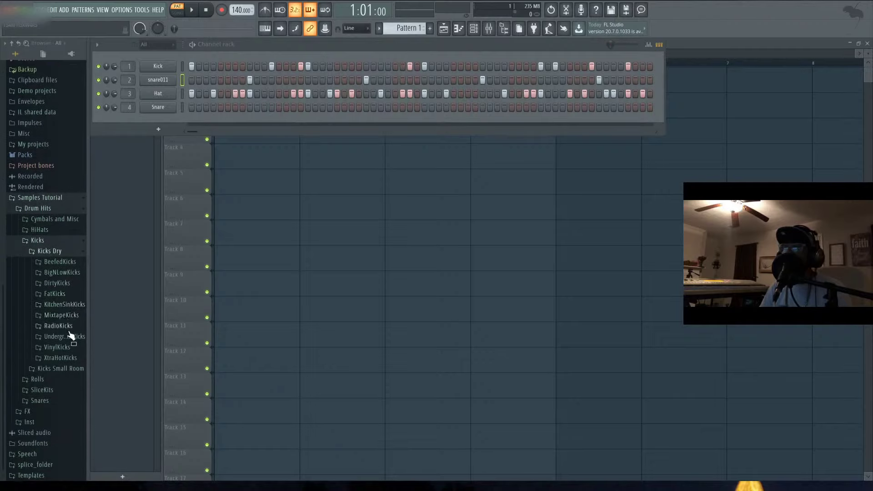
pyautogui.click(69, 274)
# Step: Audition the BigNLowKicks samples in order, starting with kick035
pyautogui.click(64, 284)
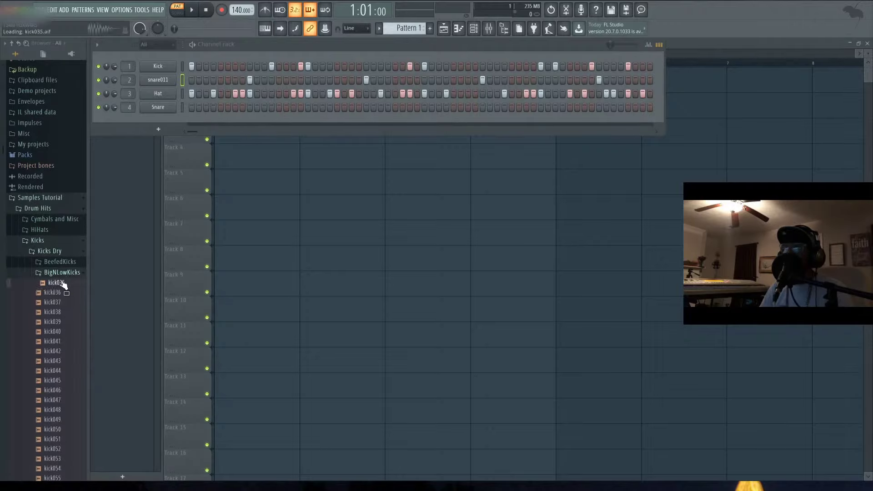
pyautogui.press('Down')
pyautogui.press('Down')
pyautogui.press('Down')
pyautogui.press('Down')
pyautogui.press('Down')
pyautogui.press('Down')
pyautogui.press('Down')
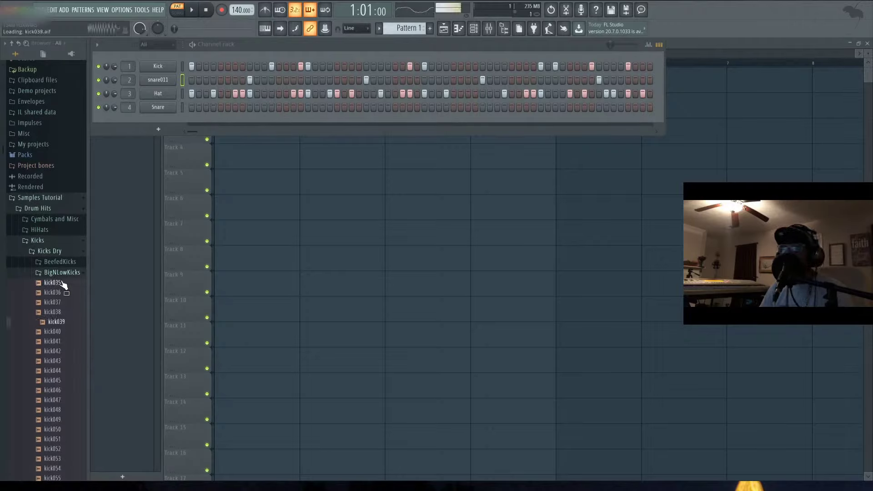
pyautogui.press('Down')
pyautogui.press('Down')
pyautogui.press('Down')
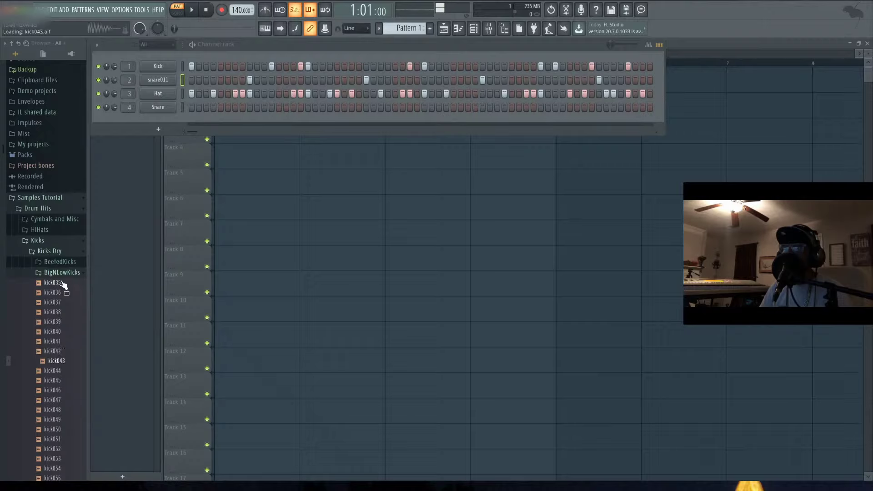
# Step: Switch to the BeefedKicks folder and audition its samples from kick001 to kick011
pyautogui.click(60, 272)
pyautogui.click(58, 264)
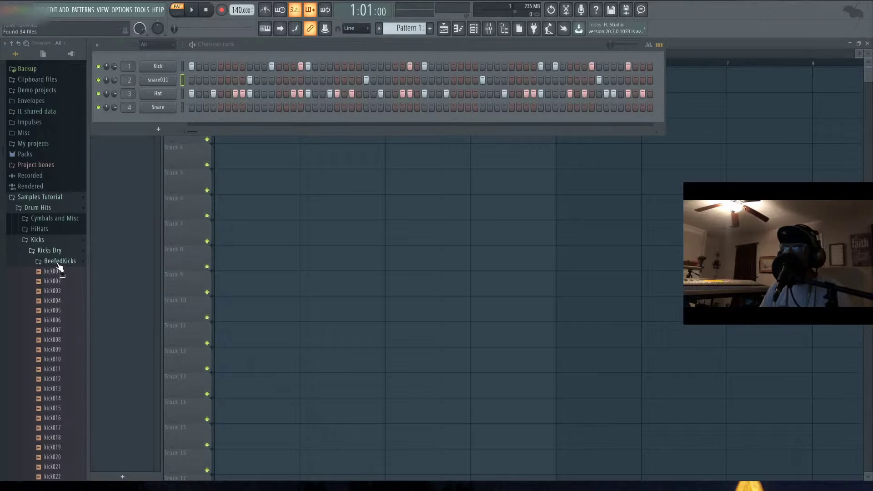
pyautogui.press('Down')
pyautogui.press('Down')
pyautogui.press('Down')
pyautogui.press('Down')
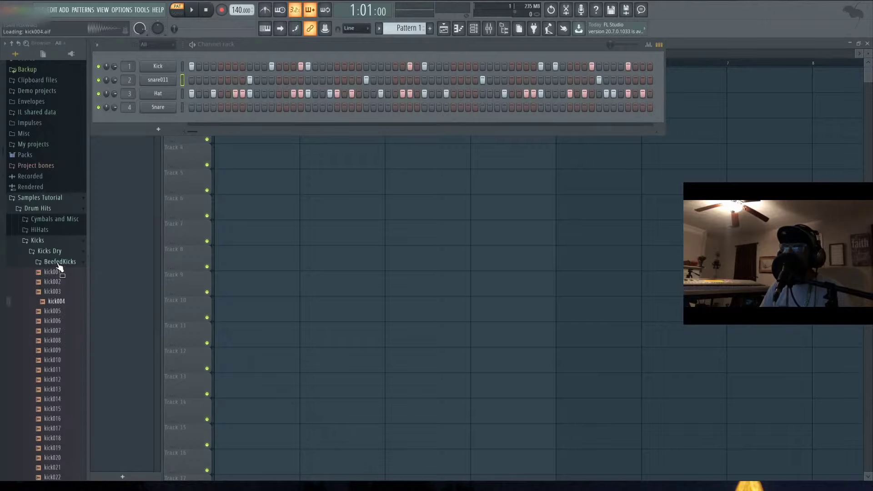
pyautogui.press('Up')
pyautogui.press('Down')
pyautogui.press('Down')
pyautogui.press('Down')
pyautogui.press('Down')
pyautogui.press('Down')
pyautogui.press('Down')
pyautogui.press('Down')
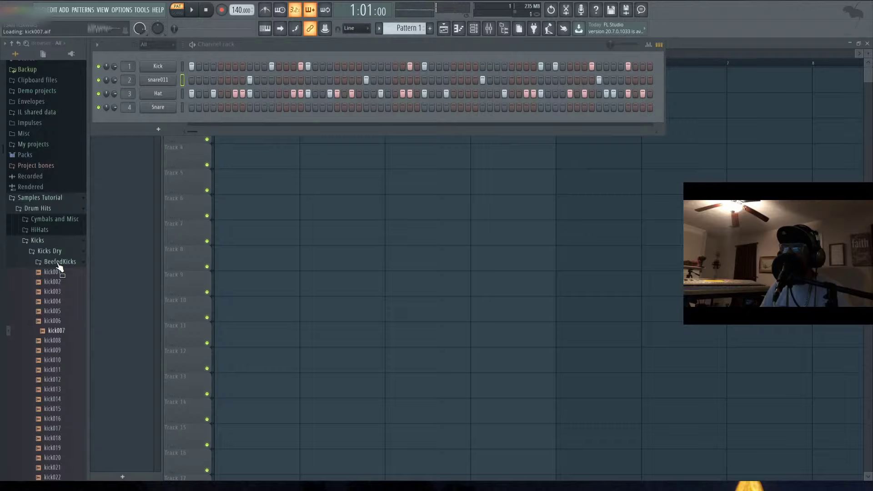
pyautogui.press('Down')
pyautogui.press('Down')
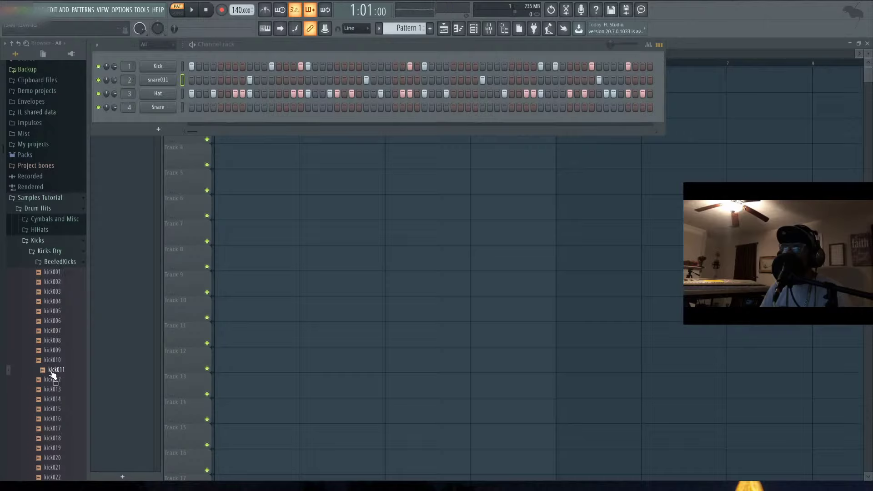
# Step: Audition the BeefedKicks samples from kick012 to kick020
pyautogui.press('Down')
pyautogui.press('Down')
pyautogui.press('Down')
pyautogui.press('Down')
pyautogui.press('Up')
pyautogui.scroll(-5, 40, 410)
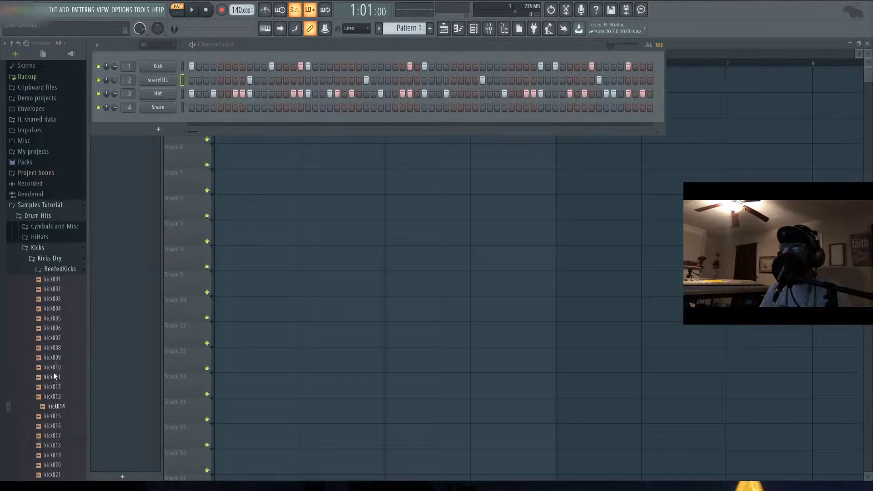
pyautogui.press('Down')
pyautogui.press('Down')
pyautogui.press('Down')
pyautogui.press('Down')
pyautogui.press('Down')
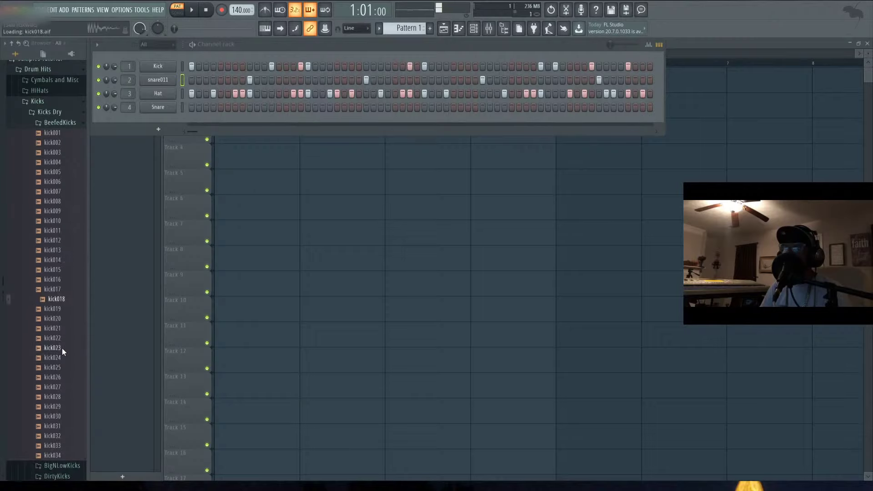
pyautogui.press('Down')
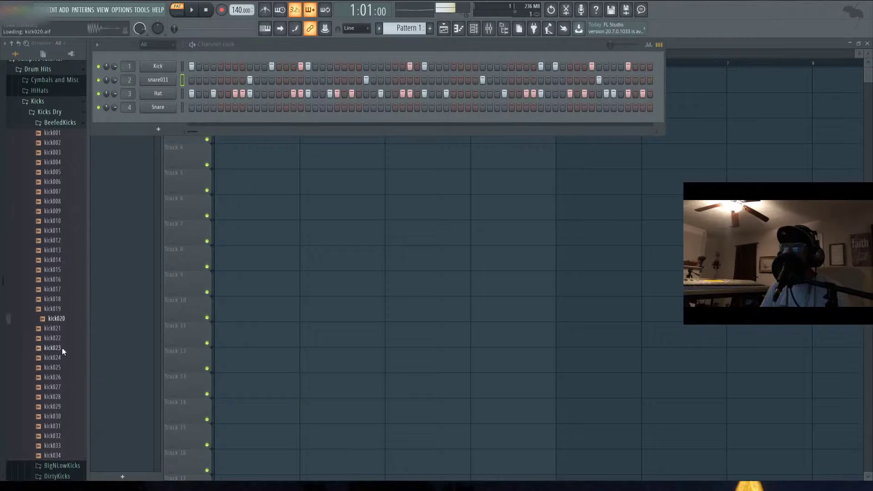
# Step: Load kick020 into the first channel in place of the Kick sound and play the beat with it
pyautogui.moveTo(63, 318); pyautogui.dragTo(163, 65)
pyautogui.press('space')
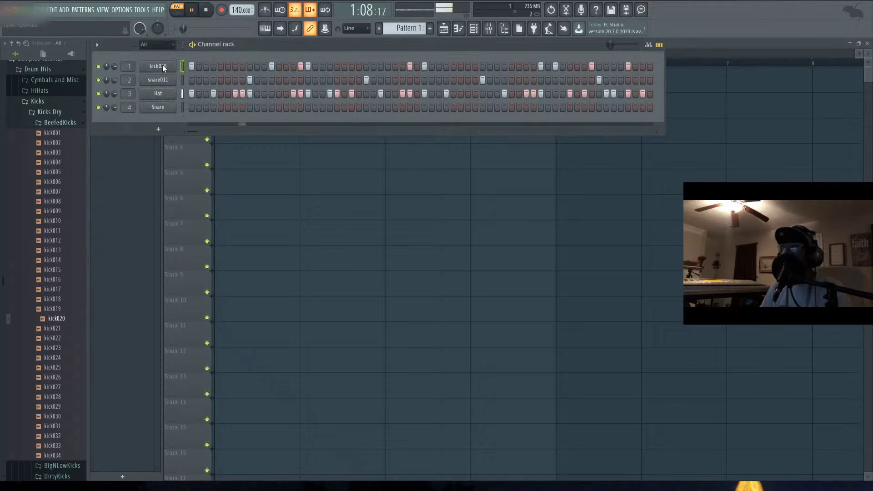
pyautogui.press('space')
# Step: Collapse the BeefedKicks and Kicks folders and open HiHats Dry under HiHats
pyautogui.click(53, 127)
pyautogui.click(52, 124)
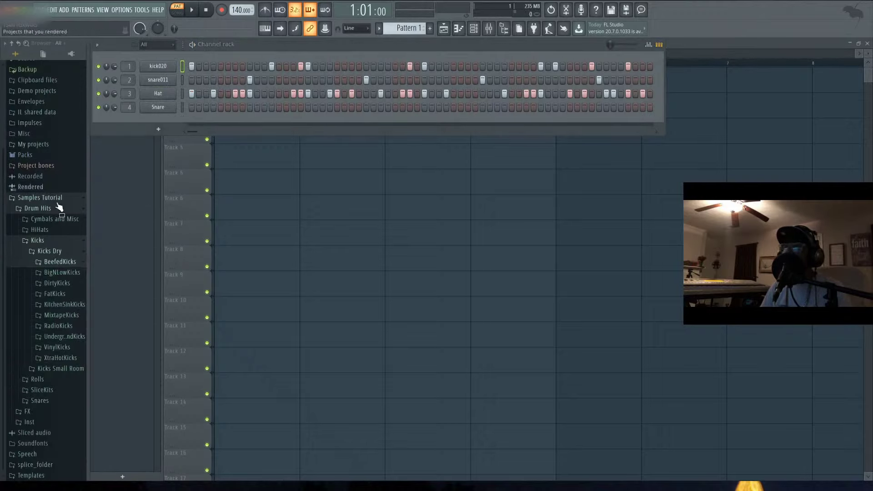
pyautogui.click(40, 242)
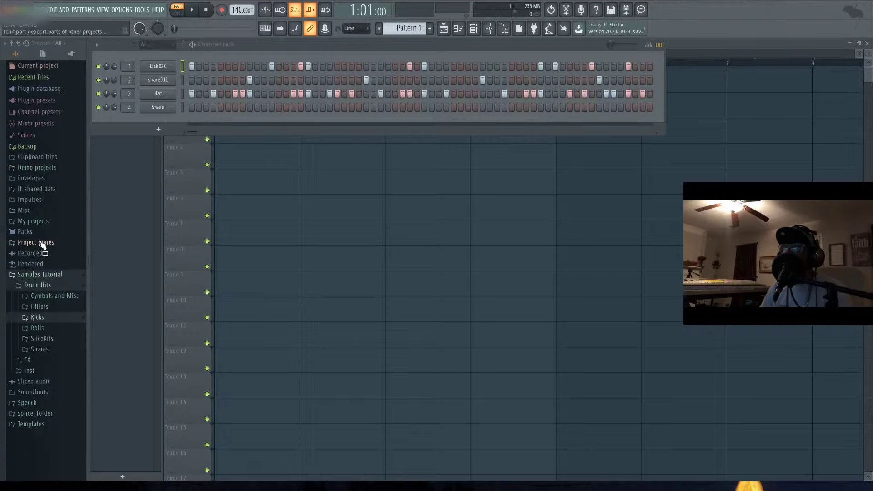
pyautogui.click(48, 306)
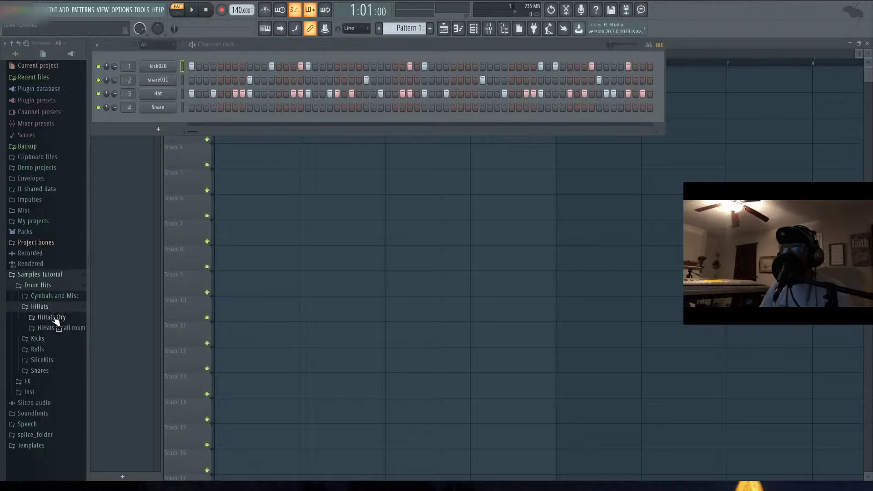
pyautogui.click(51, 317)
pyautogui.scroll(5, 56, 225)
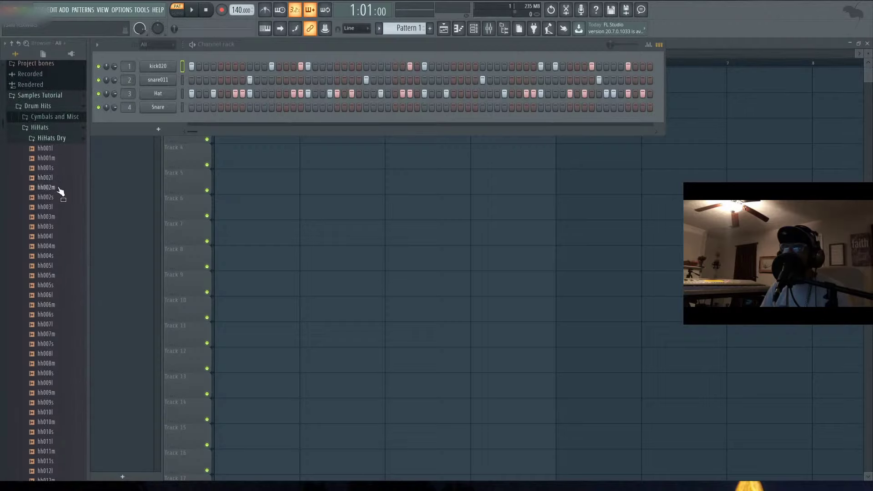
# Step: Audition the HiHats Dry samples in order from hh001l to hh004s
pyautogui.moveTo(54, 156); pyautogui.dragTo(54, 152)
pyautogui.press('Down')
pyautogui.press('Down')
pyautogui.press('Down')
pyautogui.press('Down')
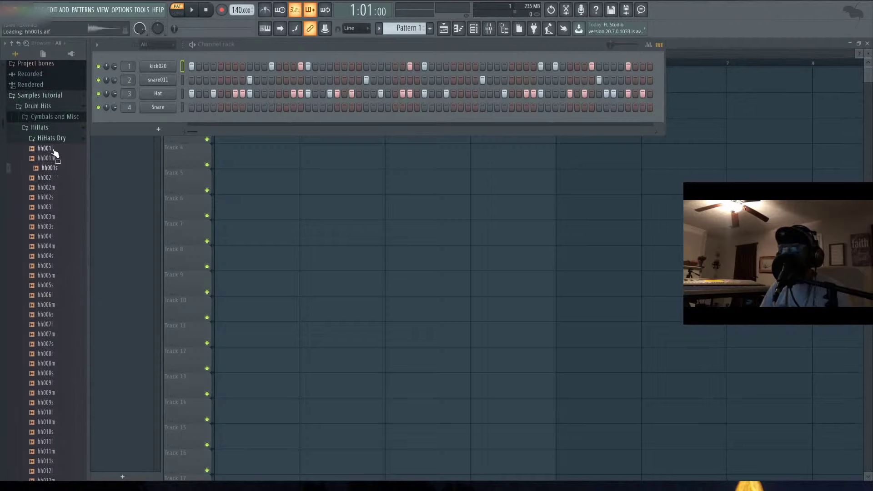
pyautogui.press('Up')
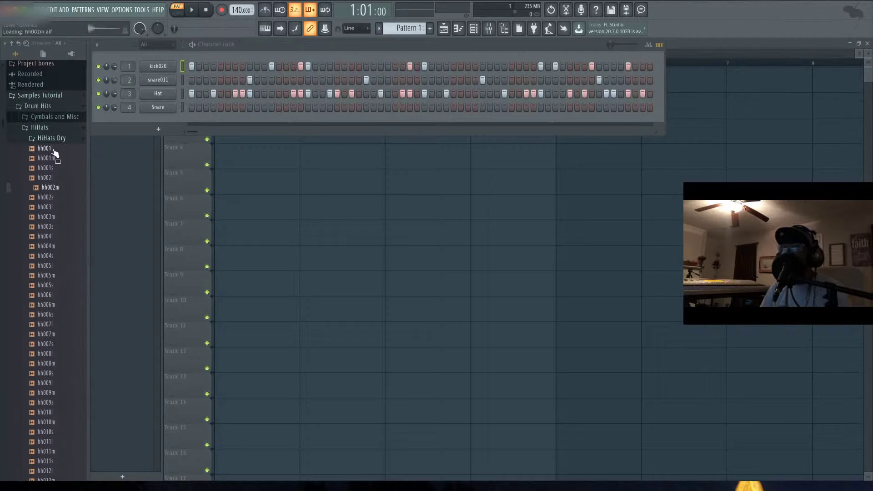
pyautogui.press('Down')
pyautogui.press('Down')
pyautogui.press('Down')
pyautogui.press('Down')
pyautogui.press('Down')
pyautogui.press('Down')
pyautogui.press('Down')
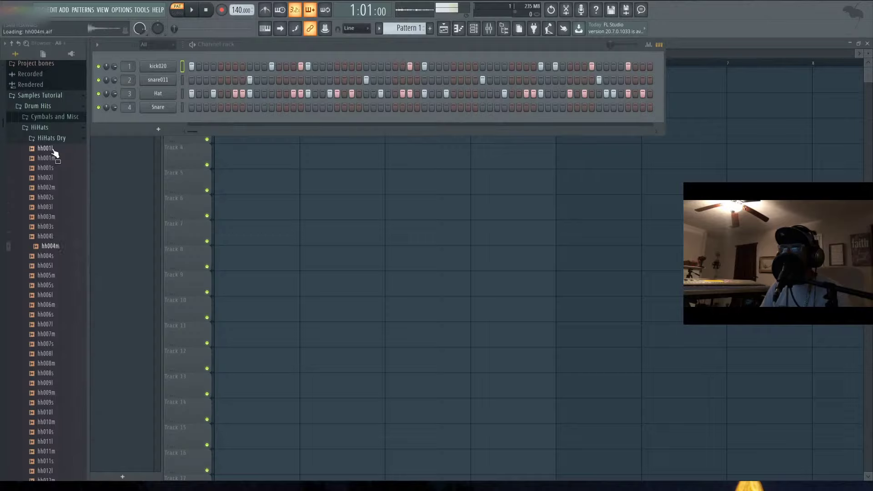
pyautogui.press('Up')
pyautogui.press('Down')
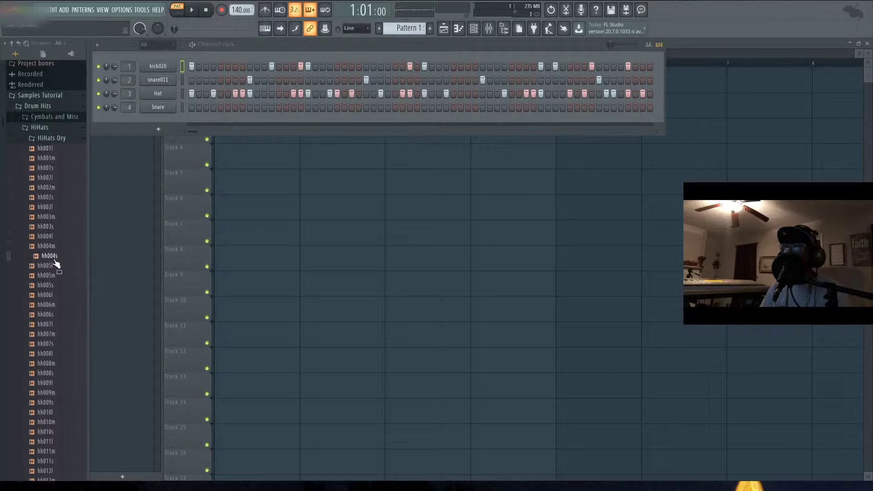
# Step: Load hh004s into the Hat channel and play the beat with it
pyautogui.moveTo(147, 146); pyautogui.dragTo(164, 94)
pyautogui.press('space')
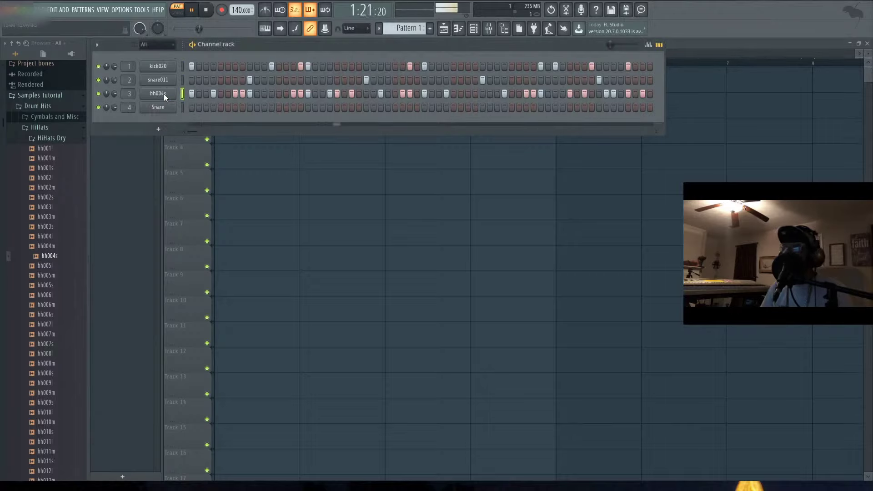
pyautogui.press('space')
# Step: Audition the hi-hat samples from hh004m to hh006s
pyautogui.click(49, 247)
pyautogui.press('Down')
pyautogui.press('Down')
pyautogui.press('Down')
pyautogui.press('Down')
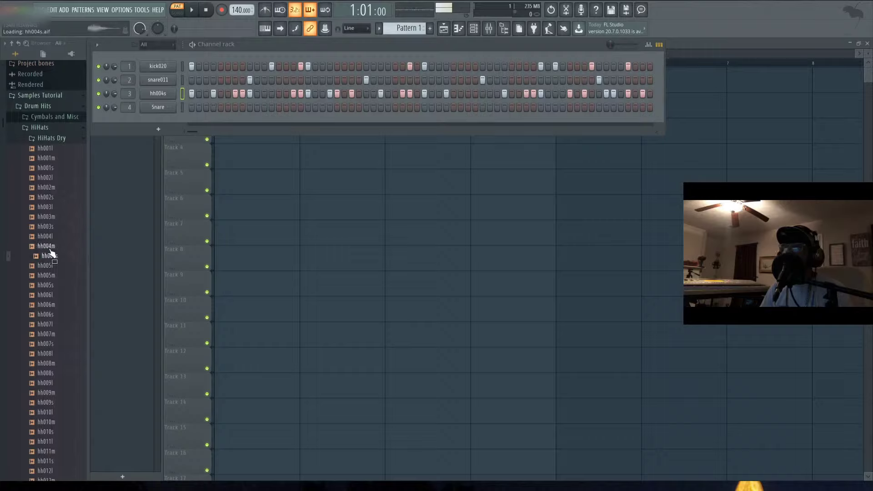
pyautogui.press('Down')
pyautogui.press('Down')
pyautogui.press('Down')
pyautogui.press('Down')
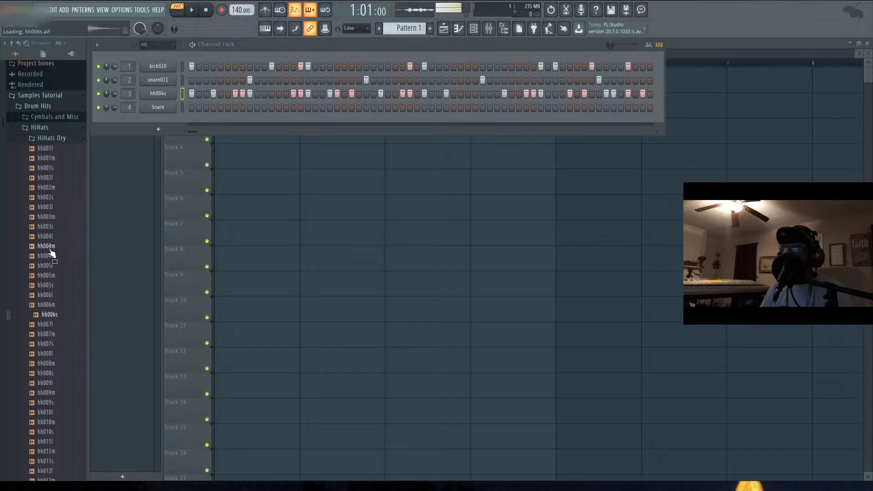
pyautogui.press('Up')
# Step: Replace the third channel's hi-hat with hh006s and play the beat with it
pyautogui.moveTo(59, 315); pyautogui.dragTo(159, 94)
pyautogui.press('space')
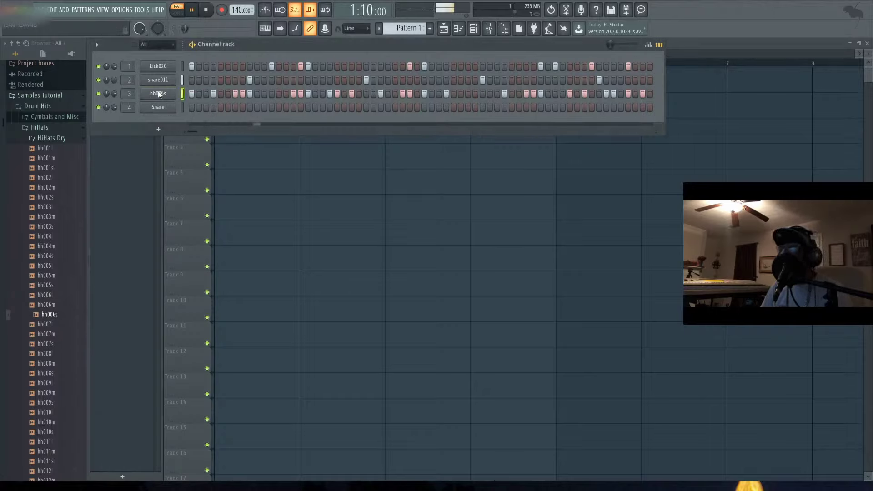
pyautogui.press('space')
# Step: Audition the hi-hat samples from hh007l to hh009s
pyautogui.press('Down')
pyautogui.press('Down')
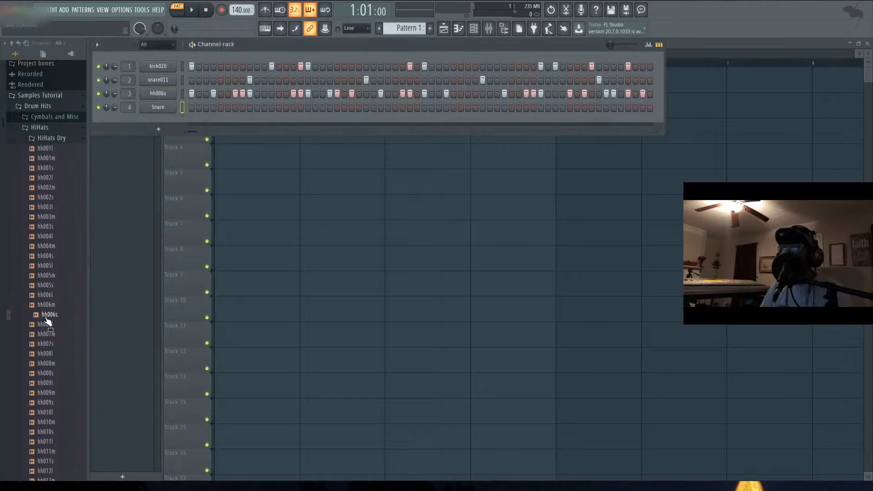
pyautogui.press('Down')
pyautogui.press('Down')
pyautogui.press('Up')
pyautogui.press('Down')
pyautogui.press('Down')
pyautogui.press('Down')
pyautogui.press('Down')
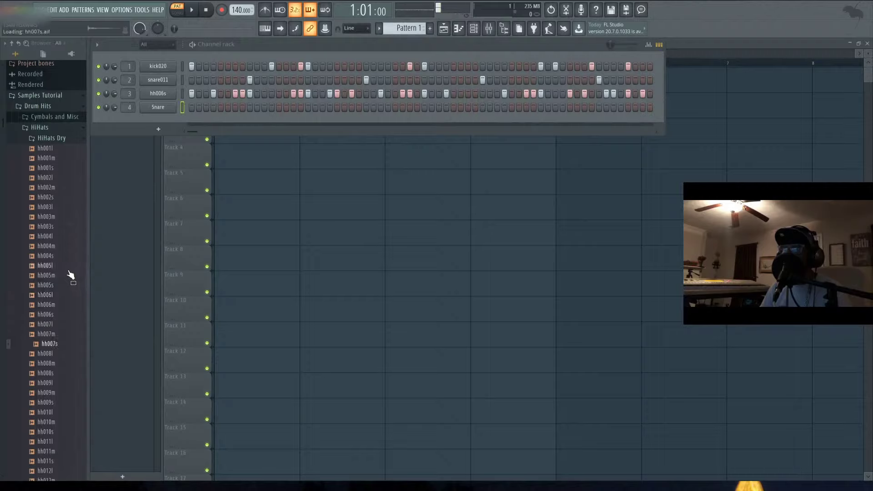
pyautogui.press('Up')
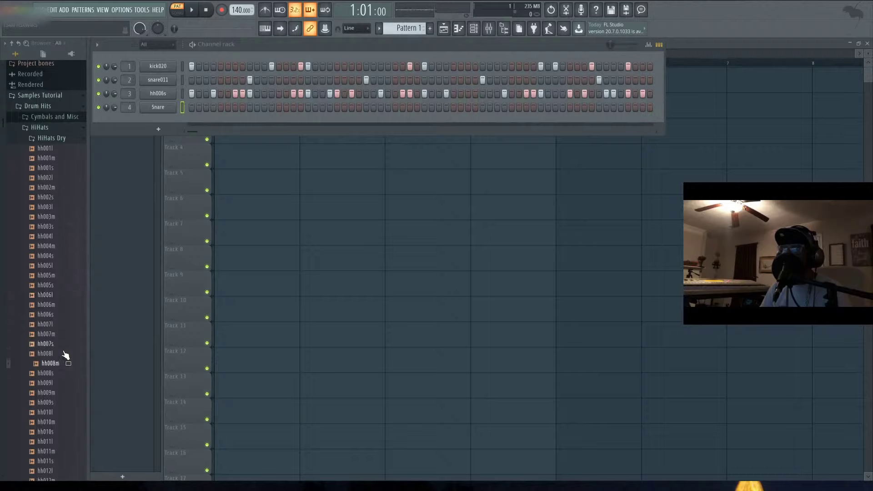
pyautogui.press('Down')
pyautogui.press('Down')
pyautogui.press('Down')
pyautogui.press('Down')
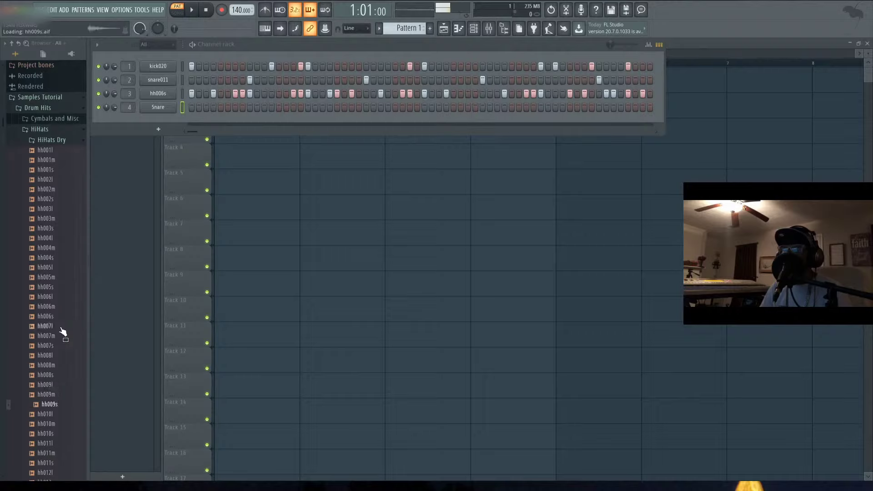
pyautogui.press('Up')
pyautogui.press('Down')
# Step: Replace the third channel's hi-hat with hh009s and play the beat with it
pyautogui.moveTo(55, 404); pyautogui.dragTo(162, 94)
pyautogui.press('space')
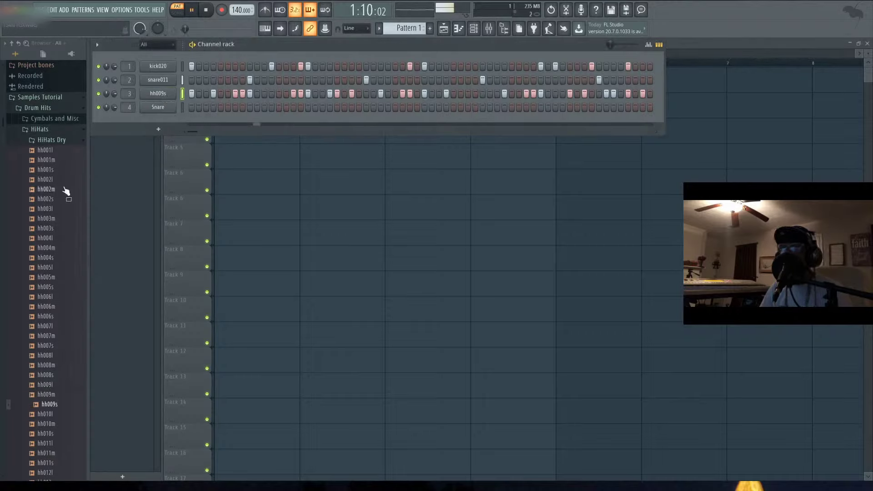
pyautogui.click(50, 150)
pyautogui.press('space')
# Step: Go back to the first HiHats Dry samples and audition hh001m to hh002l
pyautogui.press('Down')
pyautogui.press('Down')
pyautogui.press('Down')
pyautogui.press('Down')
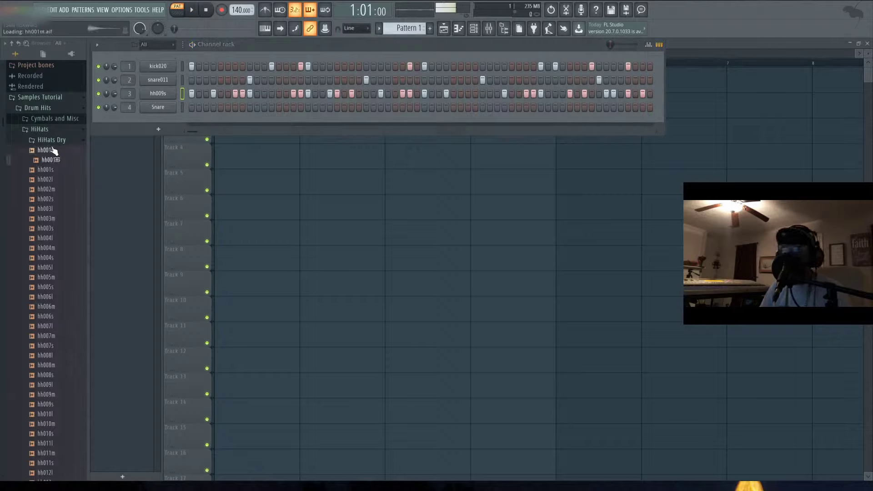
pyautogui.press('Up')
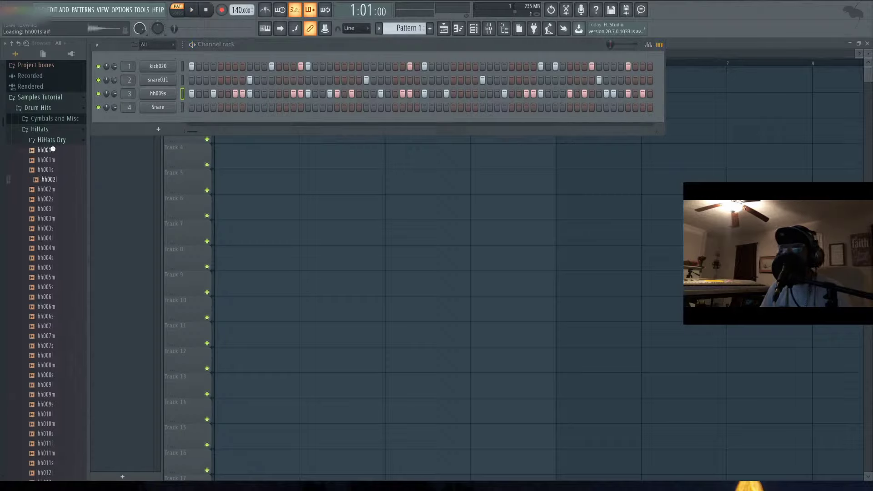
# Step: Try to load hh001s onto the third channel in place of hh009s and play the beat
pyautogui.click(55, 170)
pyautogui.moveTo(129, 126); pyautogui.dragTo(168, 87)
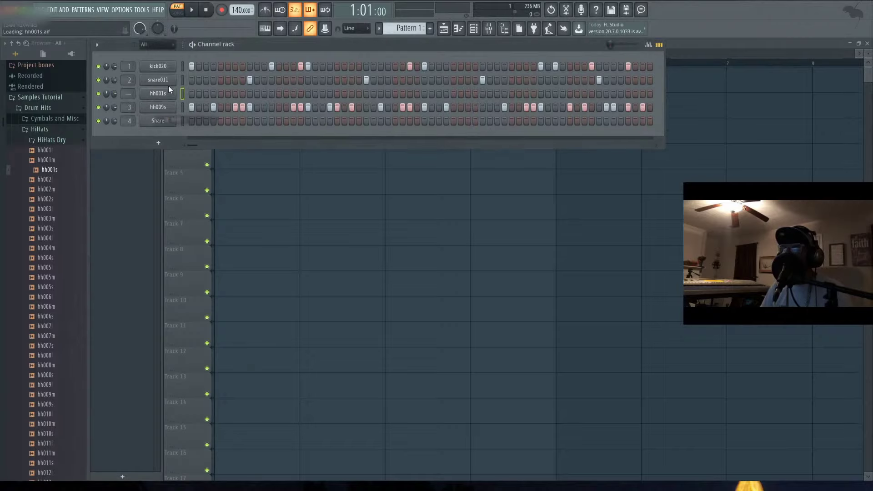
pyautogui.press('space')
pyautogui.press('space')
# Step: Delete the extra hh001s channel and play the beat again
pyautogui.rightClick(171, 97)
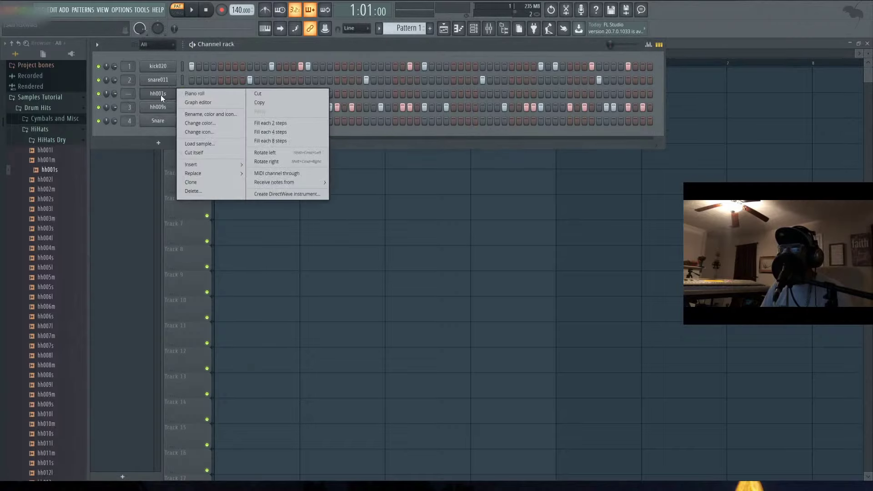
pyautogui.click(192, 191)
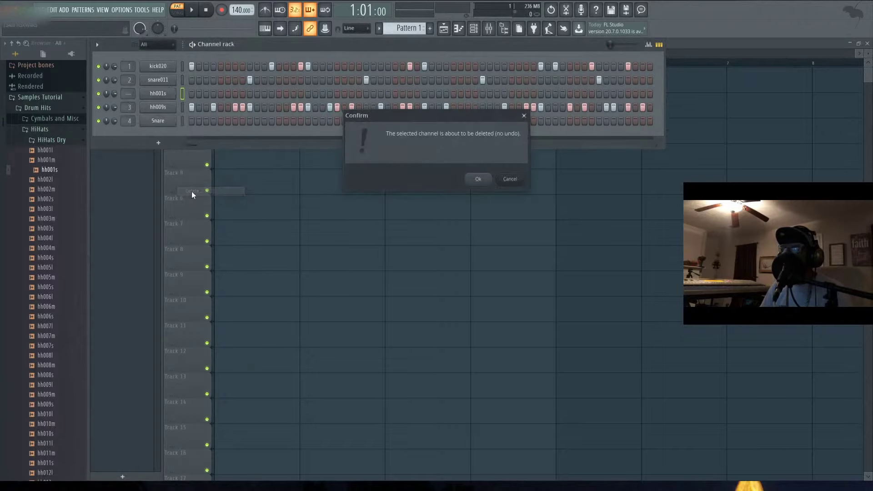
pyautogui.click(480, 180)
pyautogui.press('space')
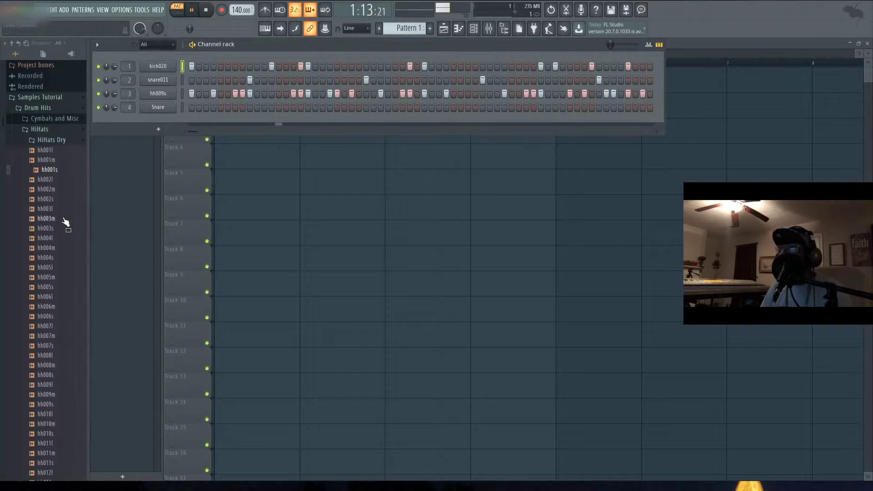
pyautogui.press('space')
# Step: Audition the hi-hat samples from hh002l to hh003l
pyautogui.press('Down')
pyautogui.press('Down')
pyautogui.press('Down')
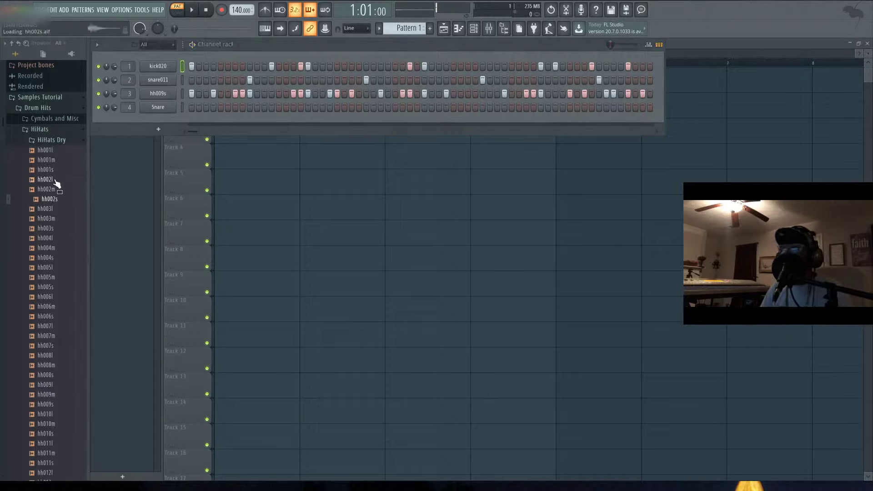
pyautogui.press('Down')
pyautogui.press('Up')
pyautogui.press('Down')
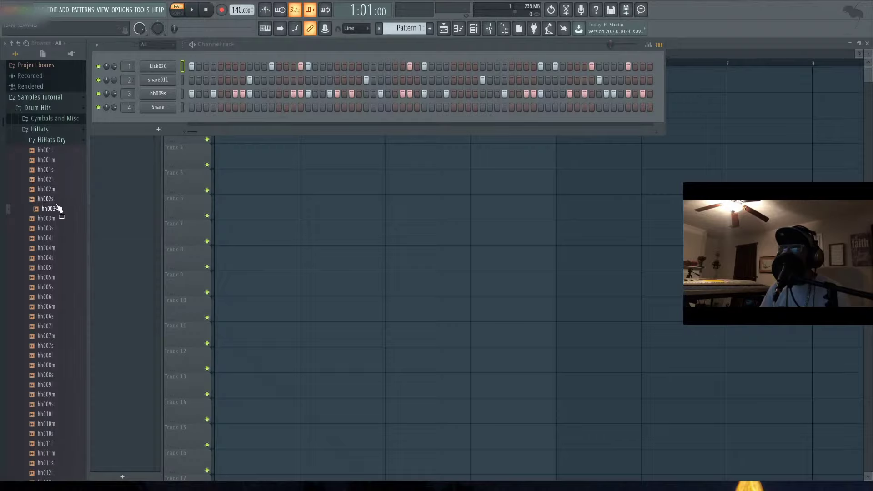
# Step: Load hh002s into the third channel in place of hh009s and play the beat with it
pyautogui.moveTo(55, 199); pyautogui.dragTo(170, 93)
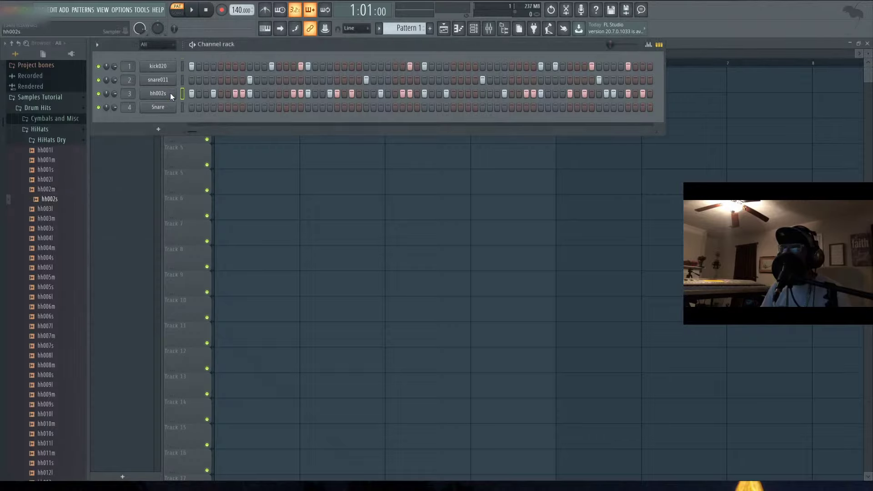
pyautogui.click(196, 11)
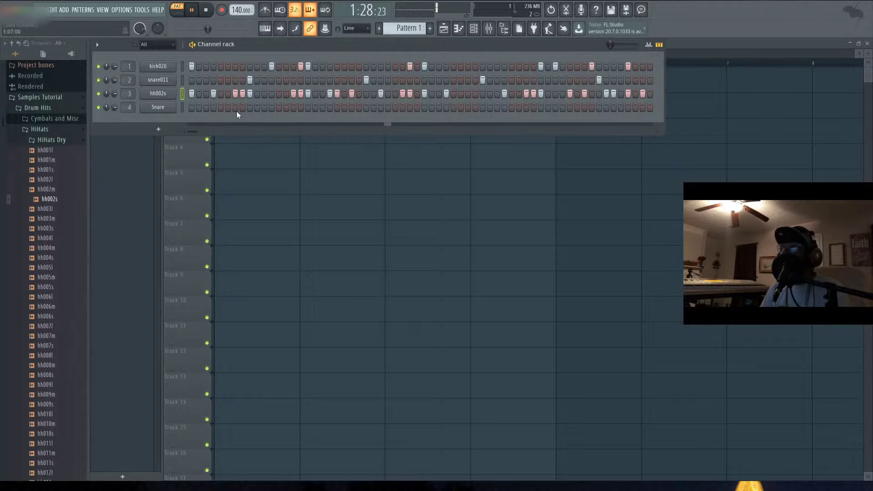
pyautogui.press('space')
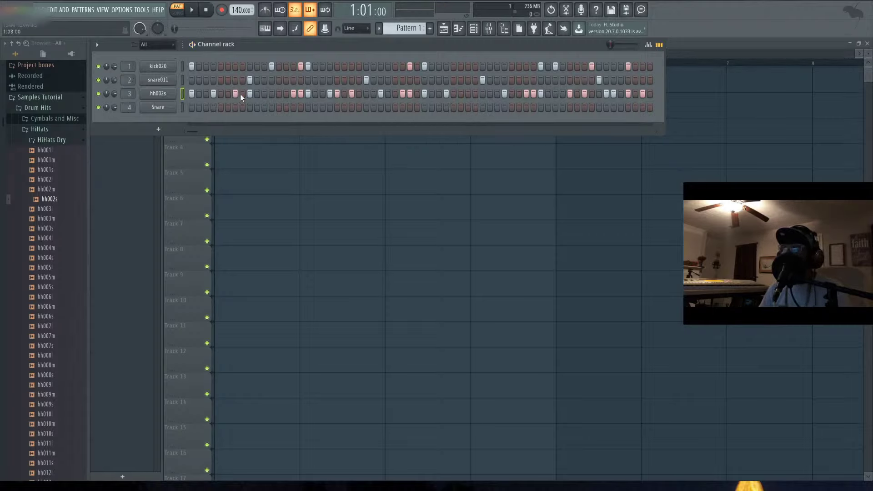
# Step: Move the kick hit from step 12 to step 13 and remove the hat hits on steps 9 and 16, replaying the beat
pyautogui.press('space')
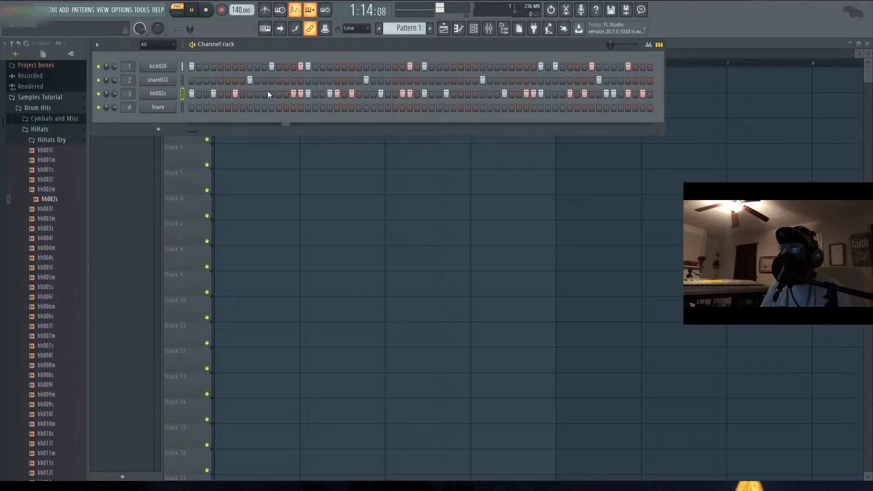
pyautogui.press('space')
pyautogui.click(271, 67)
pyautogui.click(278, 66)
pyautogui.press('space')
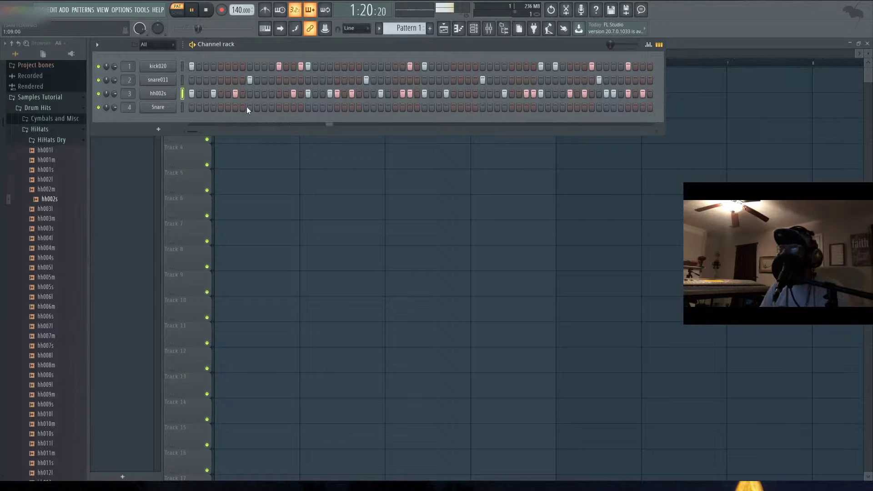
pyautogui.press('space')
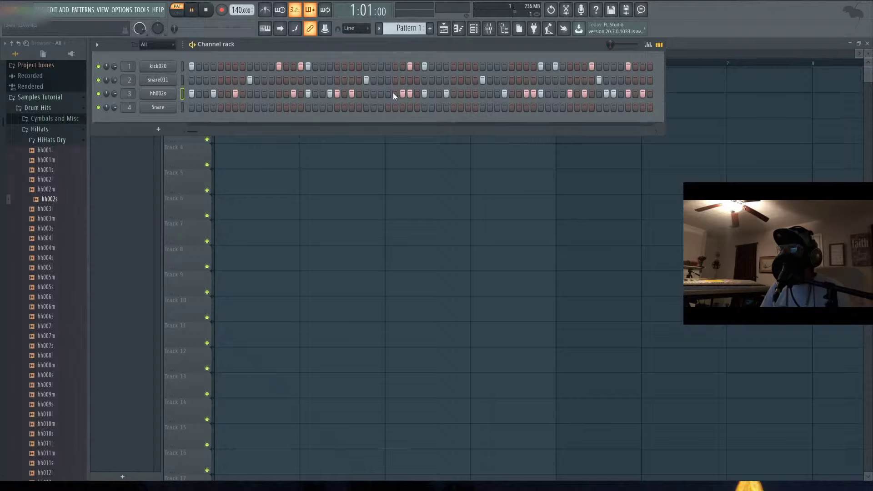
# Step: Move the hat hit from step 31 to 29, and remove the hat hits on steps 48, 58 and 59 and the kick hit on step 56
pyautogui.press('space')
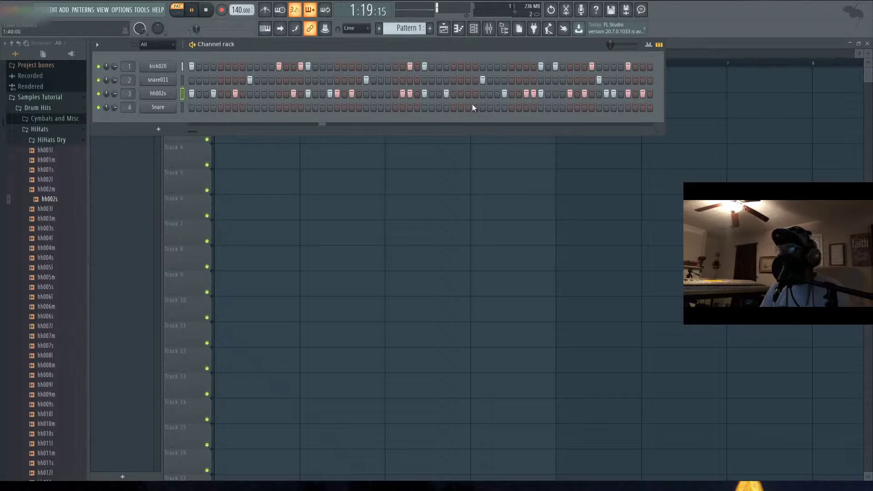
pyautogui.press('space')
pyautogui.click(409, 94)
pyautogui.click(395, 93)
pyautogui.press('space')
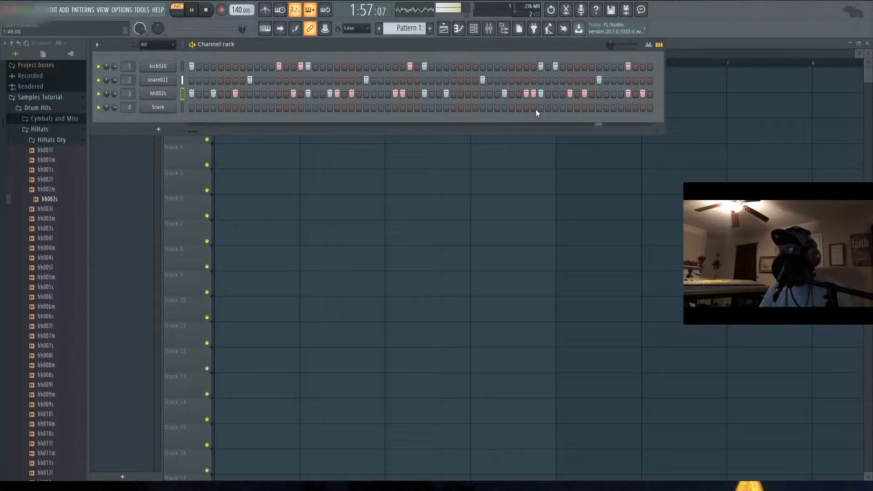
pyautogui.click(533, 94)
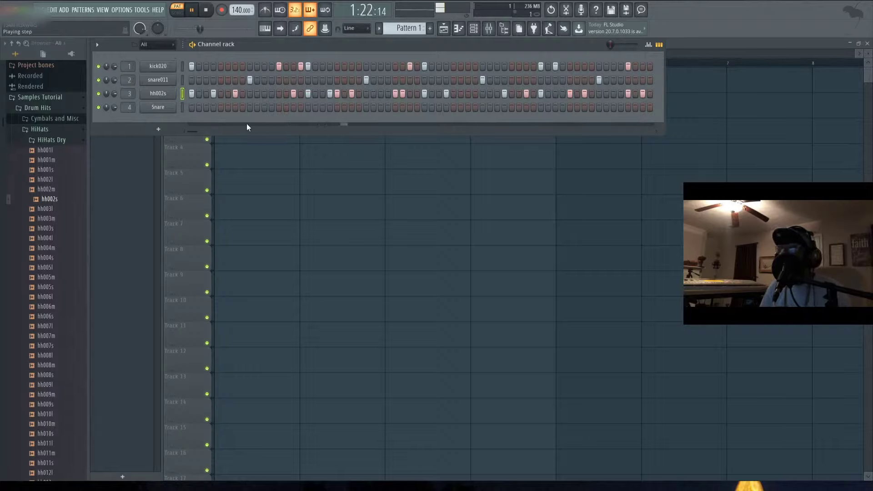
# Step: Delete the unused Snare channel from the channel rack and stop playback
pyautogui.rightClick(176, 105)
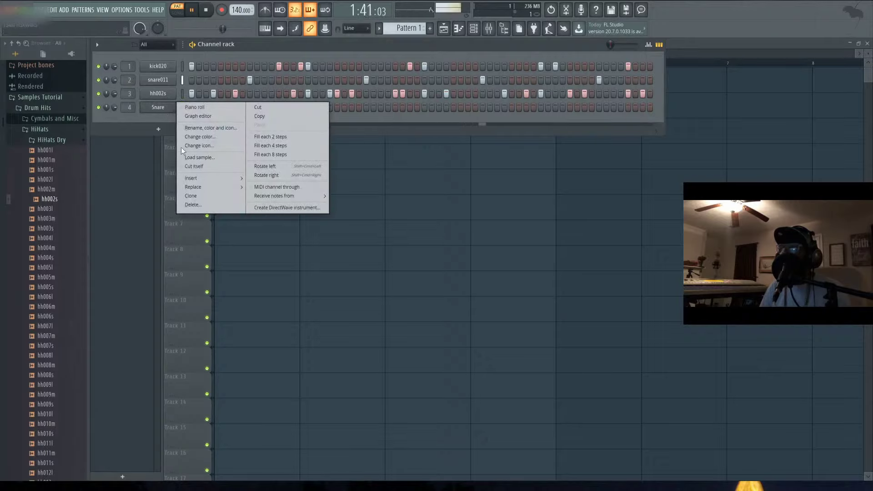
pyautogui.click(196, 205)
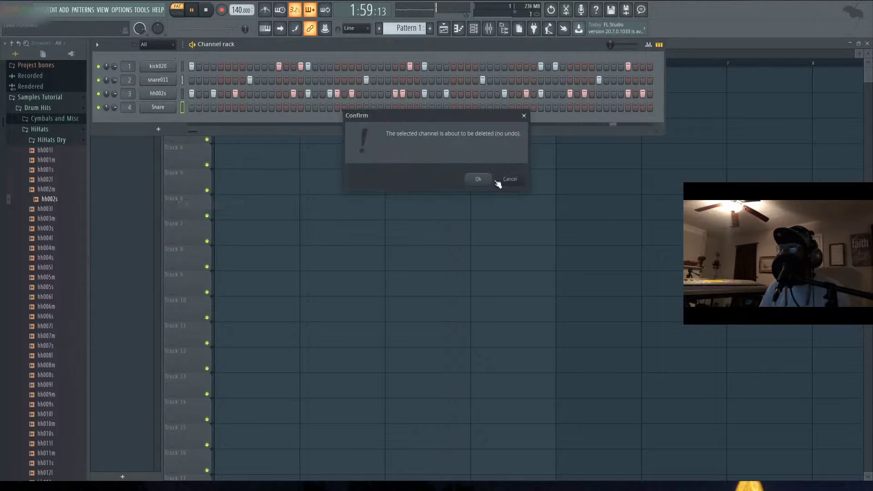
pyautogui.click(480, 184)
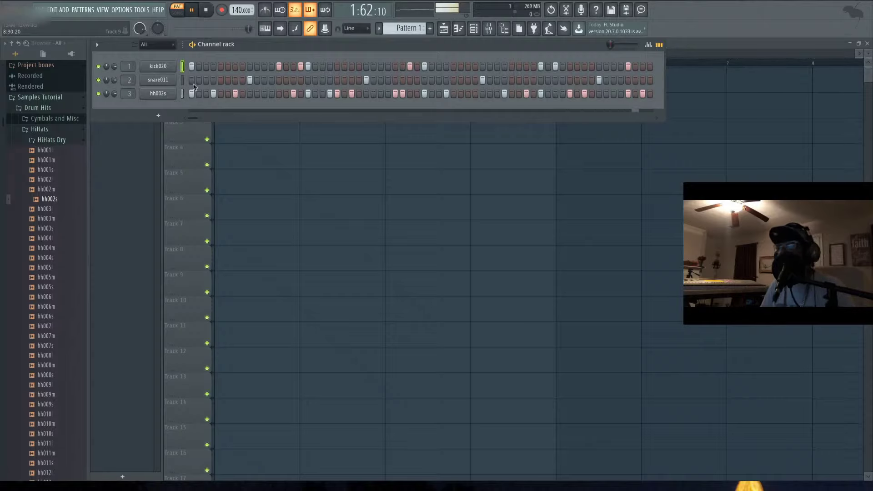
pyautogui.press('space')
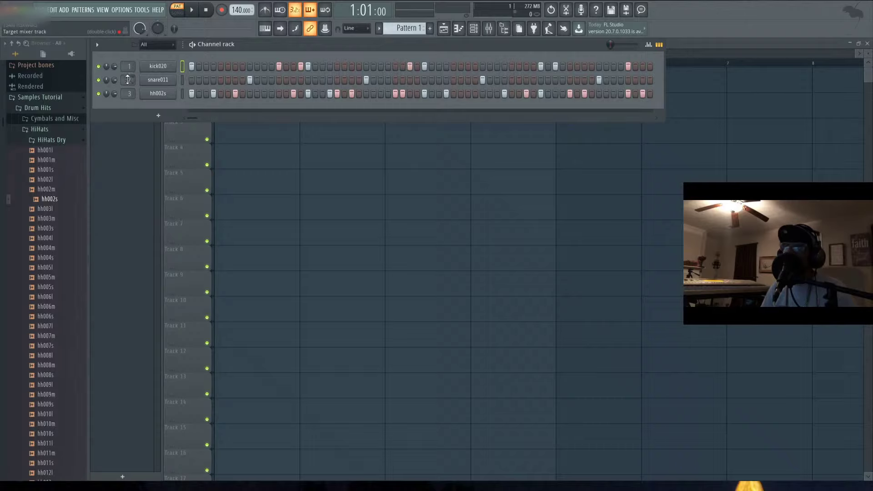
# Step: Route the snare011 and hh002s channels to mixer track 1 and show the mixer just below the channel rack
pyautogui.scroll(-1, 128, 80)
pyautogui.scroll(-3, 129, 94)
pyautogui.click(488, 28)
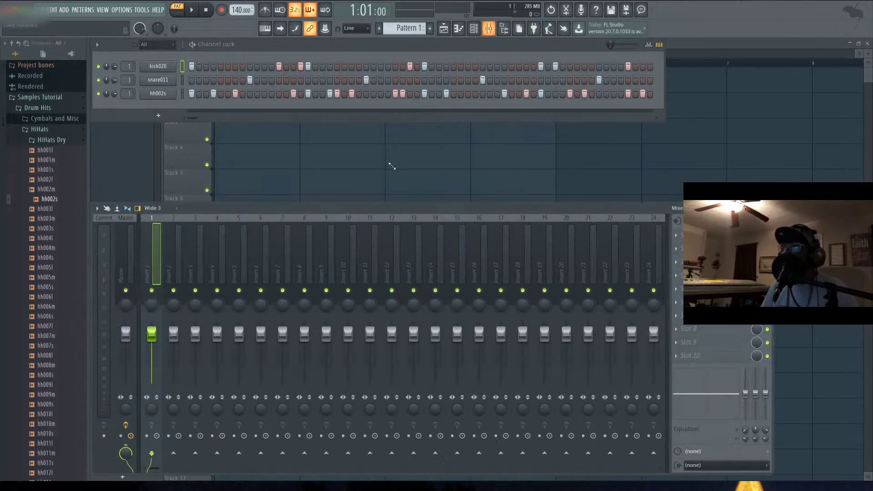
pyautogui.moveTo(372, 207); pyautogui.dragTo(370, 148)
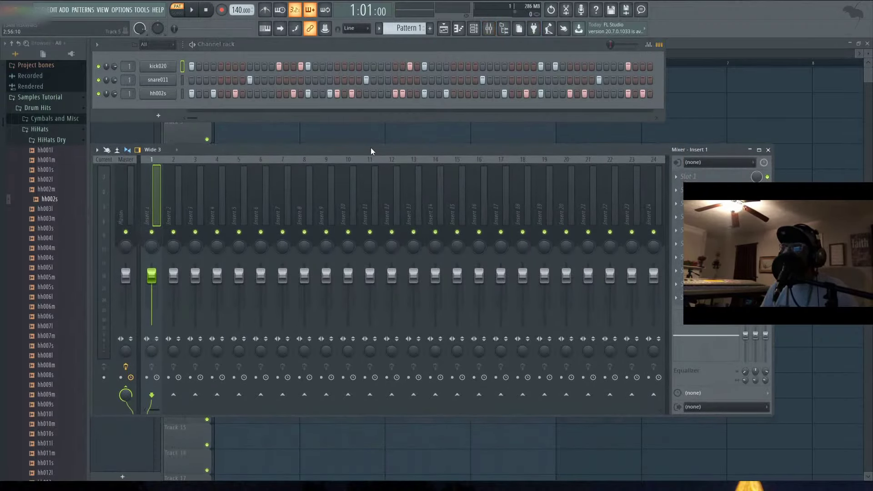
# Step: Cycle the snare and hi-hat channels through other mixer tracks and return both to track 1
pyautogui.scroll(-3, 129, 80)
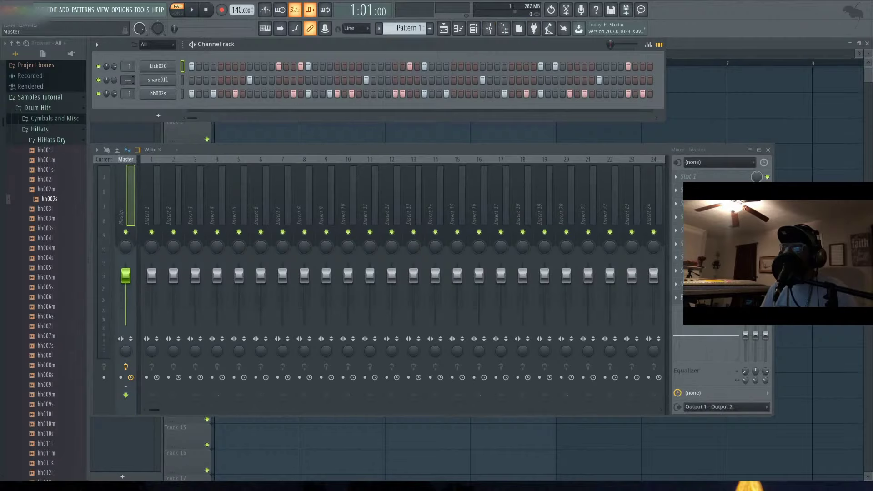
pyautogui.scroll(2, 129, 80)
pyautogui.scroll(-1, 129, 80)
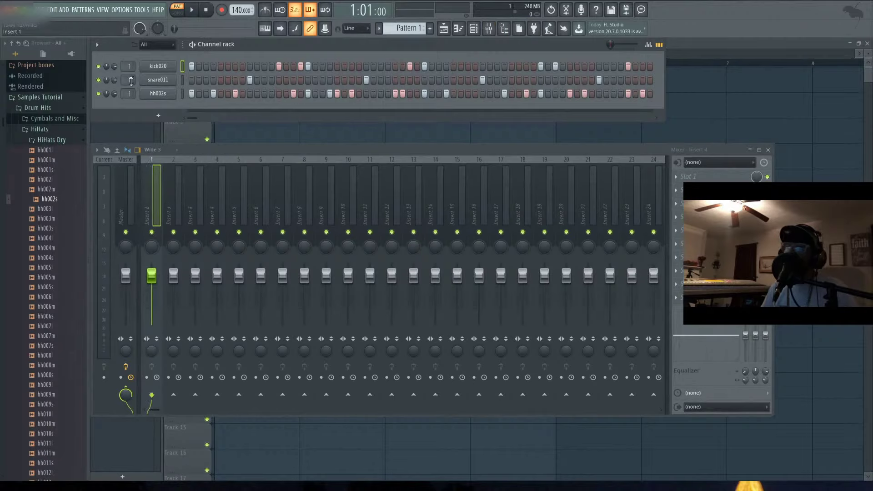
pyautogui.scroll(1, 129, 80)
pyautogui.scroll(1, 129, 94)
pyautogui.scroll(1, 129, 94)
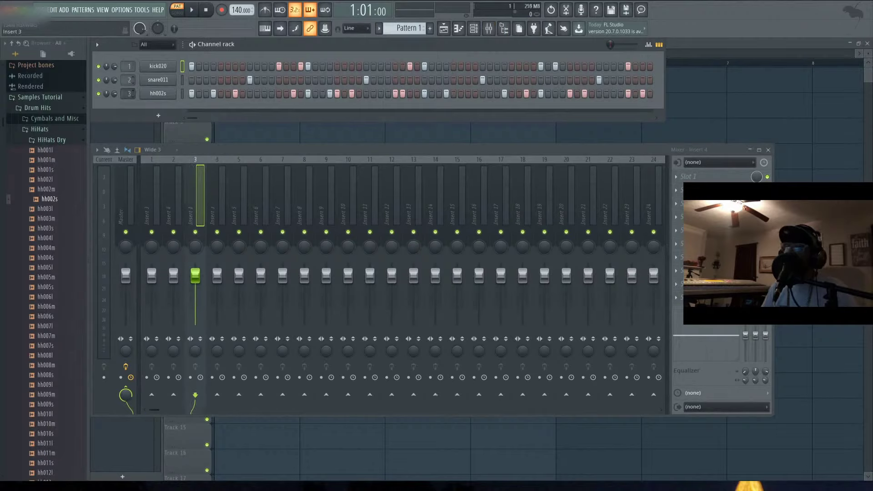
pyautogui.scroll(-1, 130, 94)
pyautogui.scroll(-1, 129, 94)
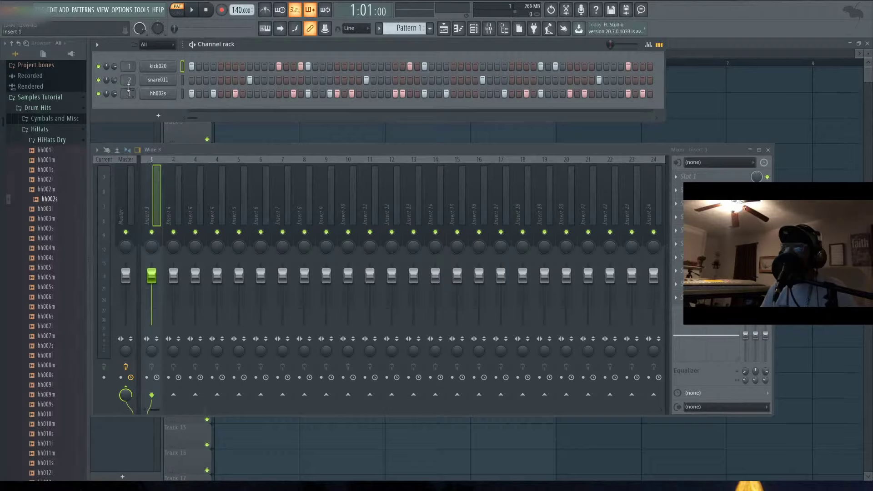
pyautogui.scroll(-1, 129, 80)
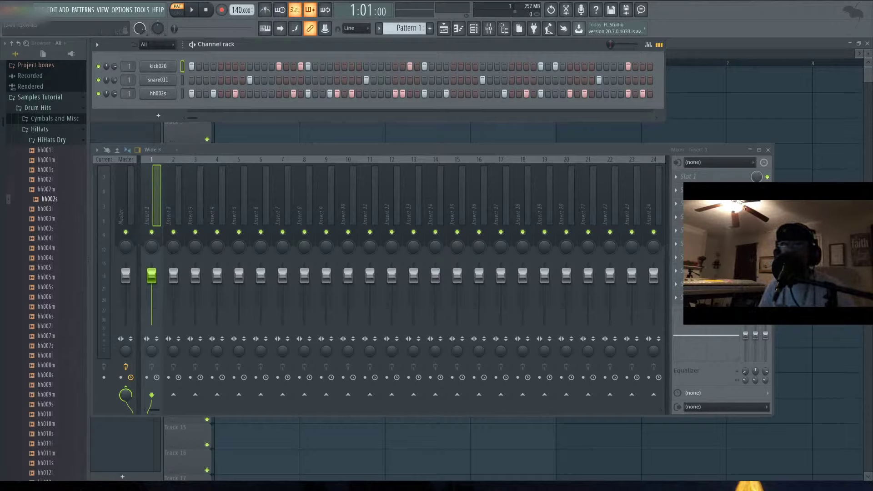
# Step: Rename the mixer's Insert 1 track to "Beagt 1" and colour it light green
pyautogui.moveTo(277, 149); pyautogui.dragTo(280, 135)
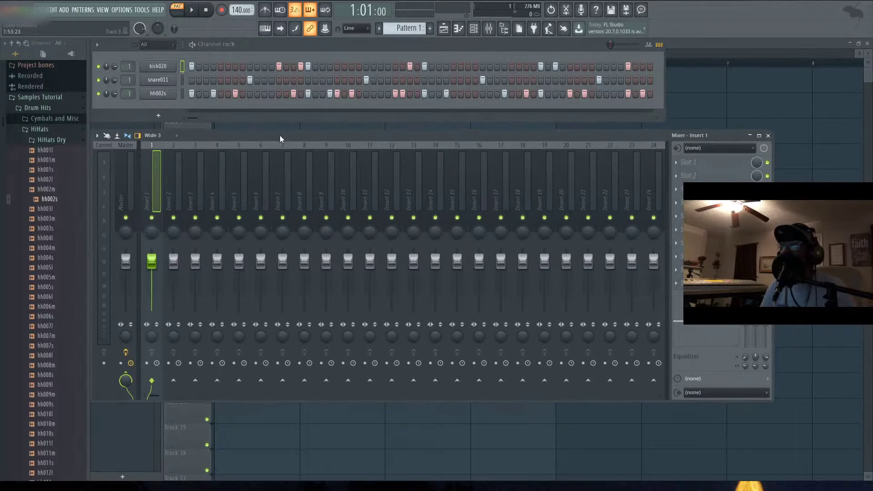
pyautogui.rightClick(147, 202)
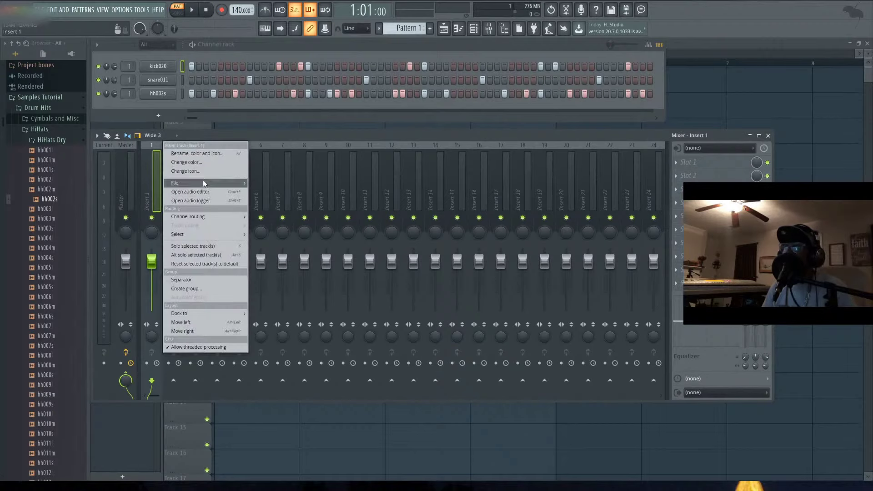
pyautogui.click(144, 203)
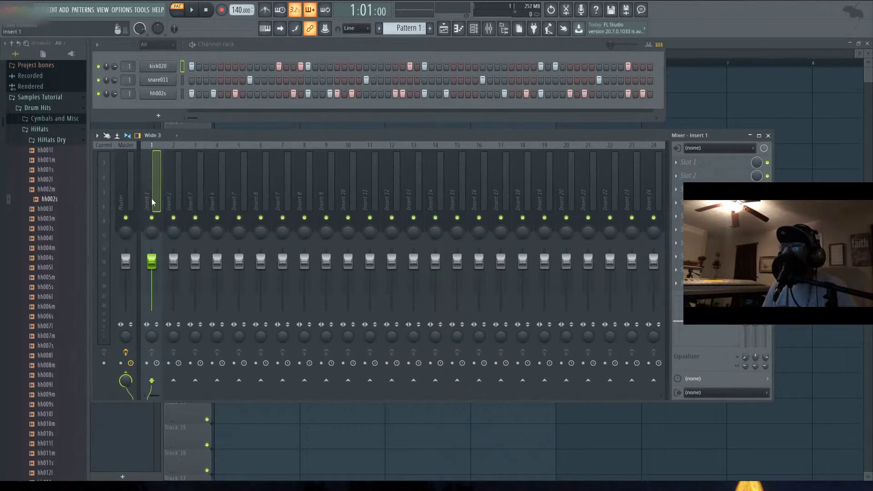
pyautogui.rightClick(148, 202)
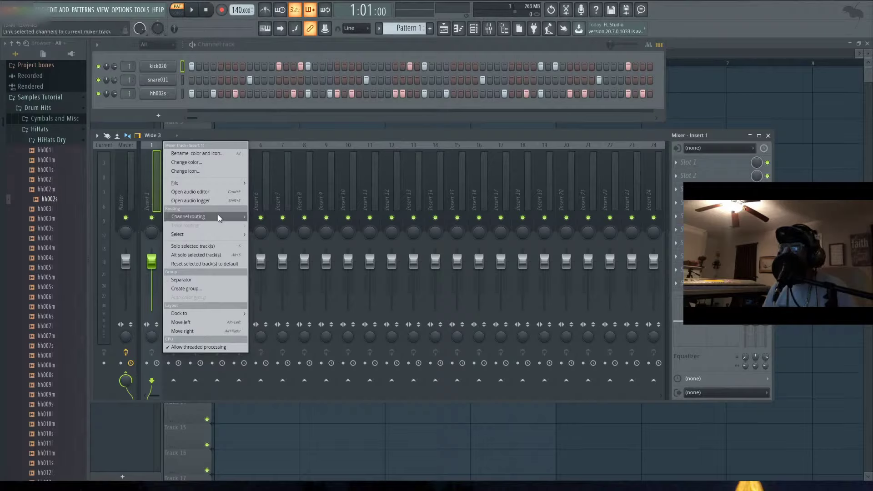
pyautogui.click(219, 154)
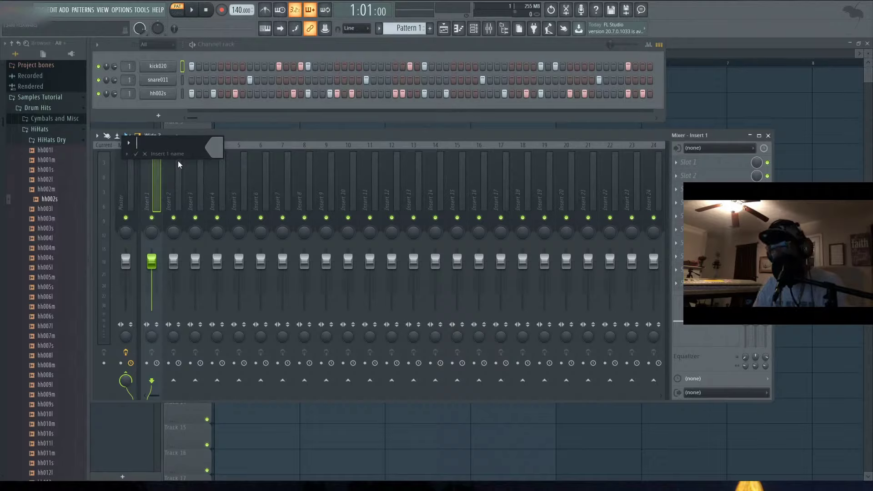
pyautogui.write('Beagt 1')
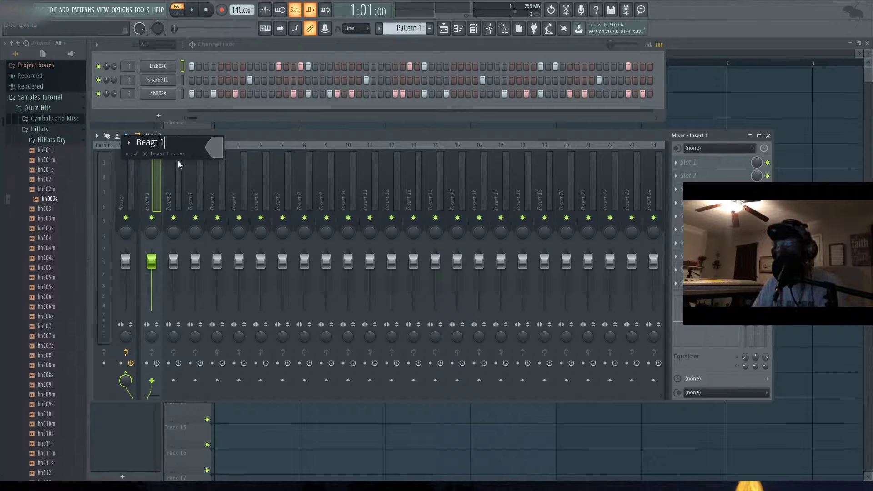
pyautogui.click(212, 147)
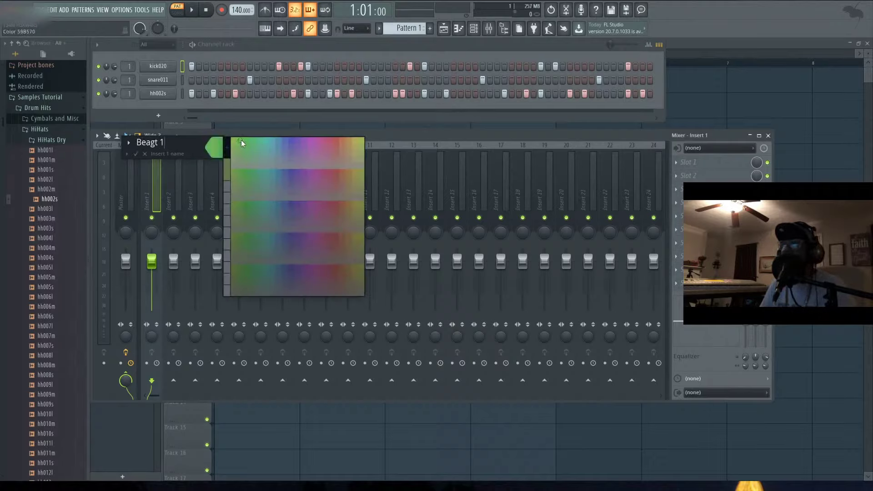
pyautogui.click(233, 140)
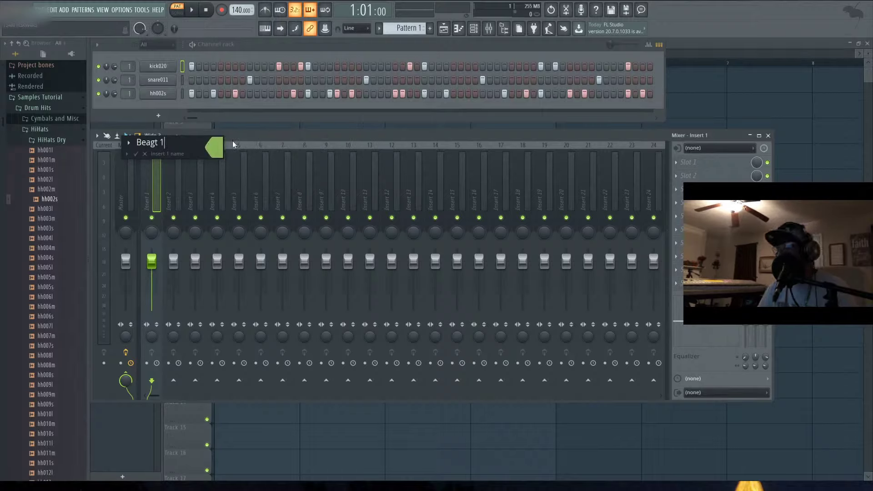
pyautogui.press('Return')
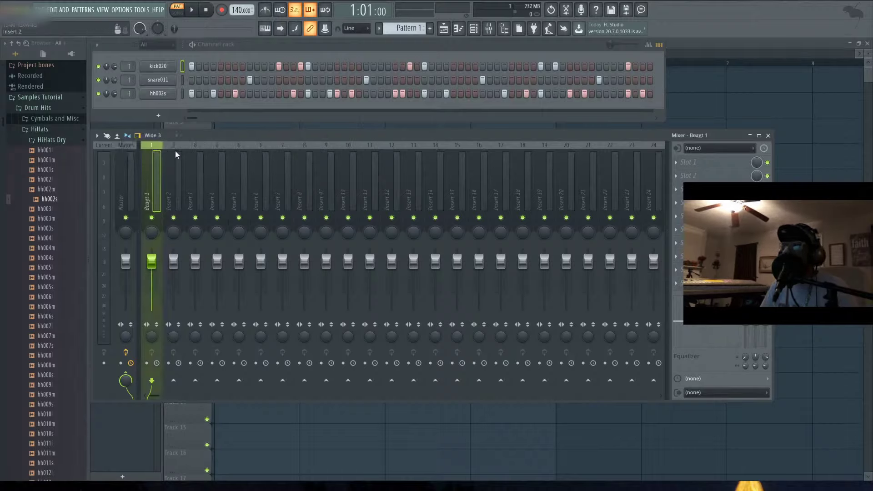
# Step: Colour the kick020 channel light green to match the Beagt 1 mixer track
pyautogui.rightClick(164, 71)
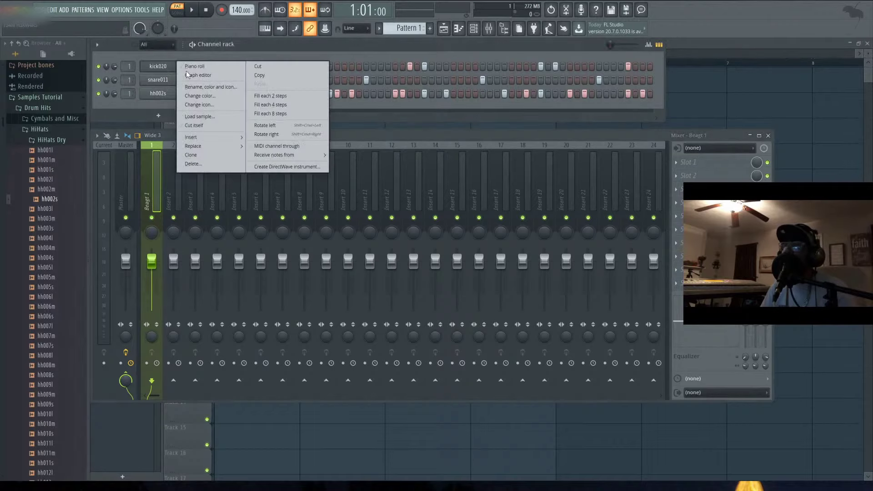
pyautogui.click(225, 86)
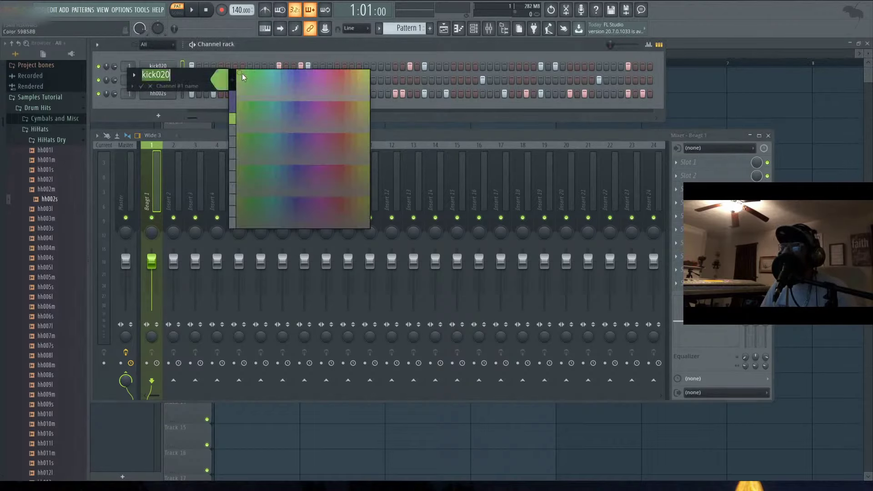
pyautogui.click(241, 75)
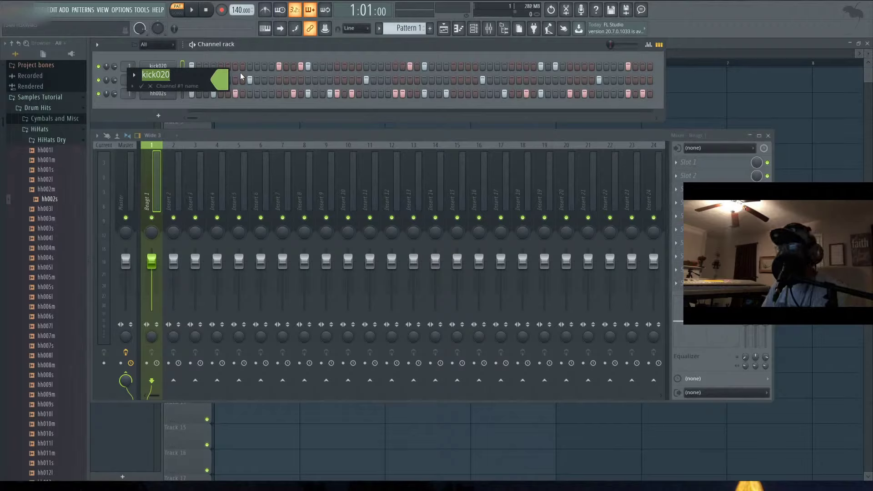
pyautogui.press('Return')
# Step: Colour the snare011 channel the same light green as the kick channel
pyautogui.rightClick(175, 79)
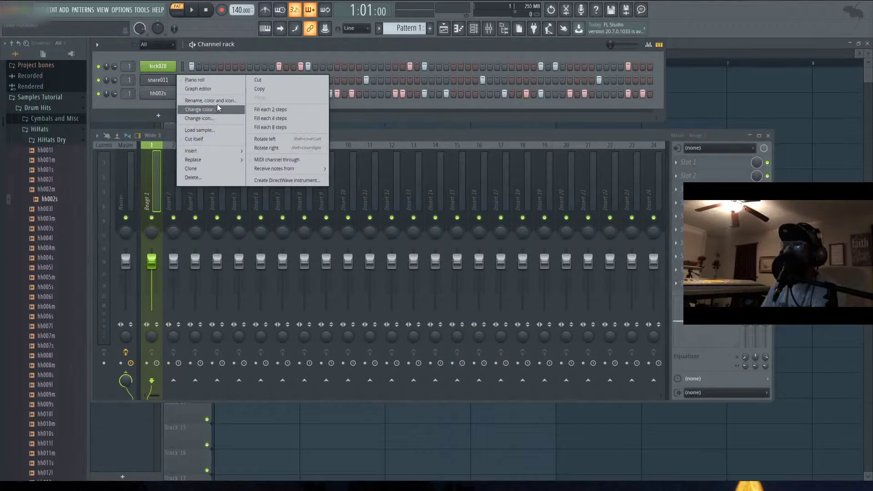
pyautogui.click(217, 100)
pyautogui.click(219, 96)
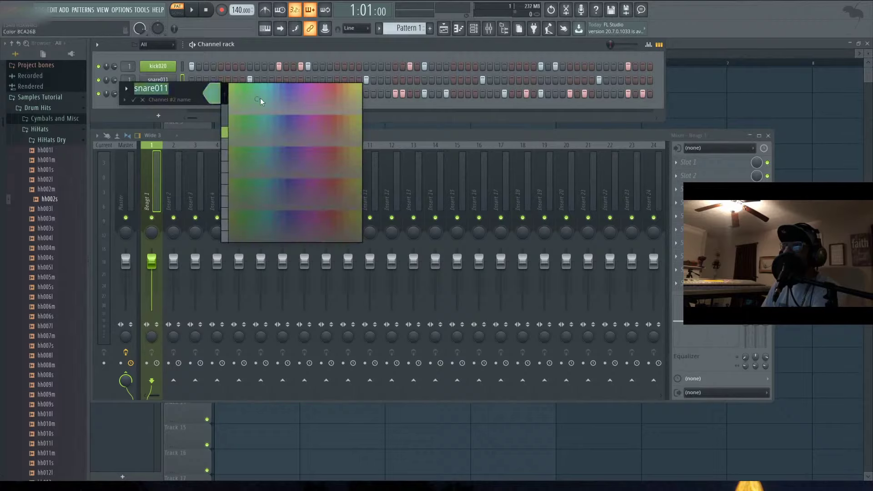
pyautogui.click(230, 86)
pyautogui.press('Return')
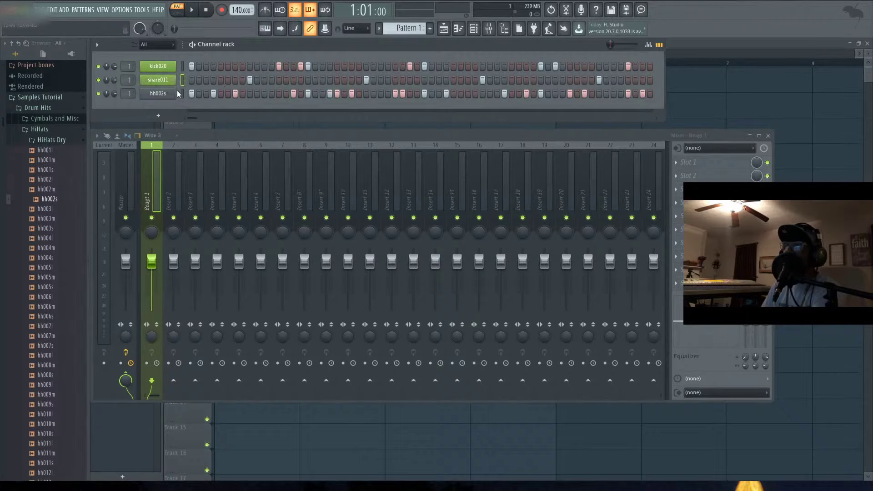
# Step: Colour the hh002s channel the same light green as the kick and snare channels
pyautogui.rightClick(160, 93)
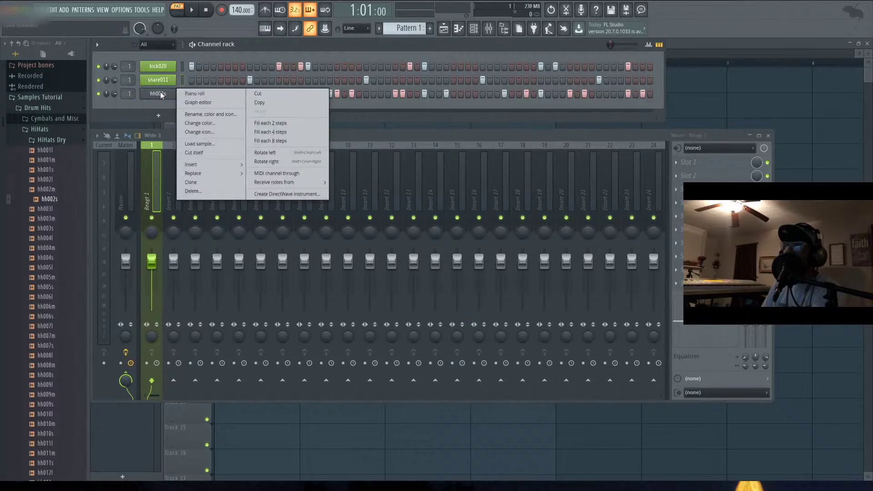
pyautogui.click(214, 114)
pyautogui.click(209, 104)
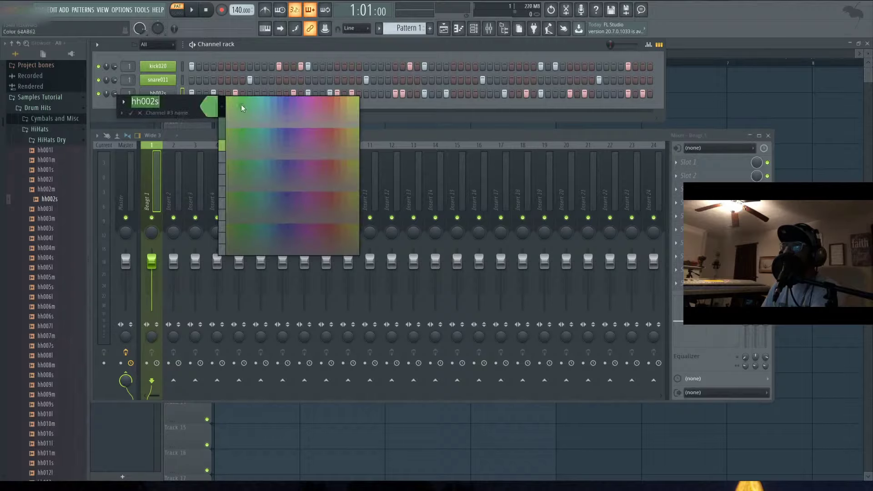
pyautogui.click(230, 99)
pyautogui.press('Return')
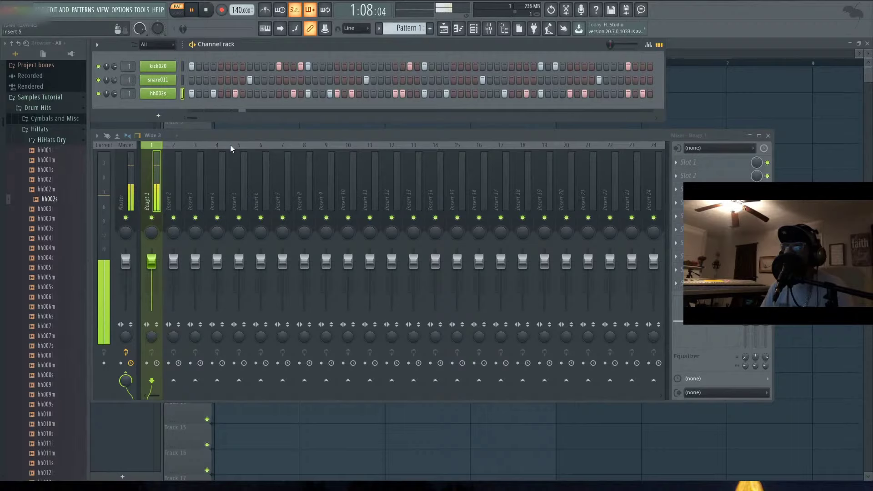
# Step: Play the beat to check its signal on the Beagt 1 mixer track, stop it, and move the mixer slightly closer to the channel rack
pyautogui.press('space')
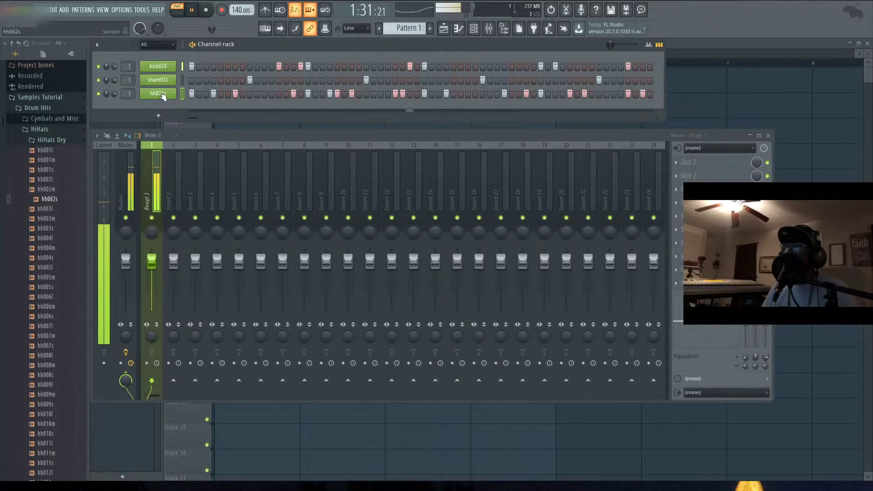
pyautogui.press('space')
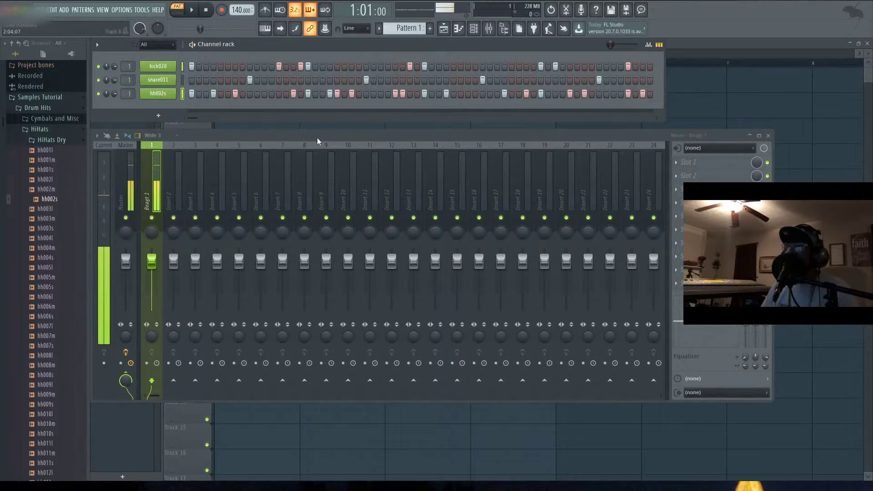
pyautogui.moveTo(317, 137); pyautogui.dragTo(320, 132)
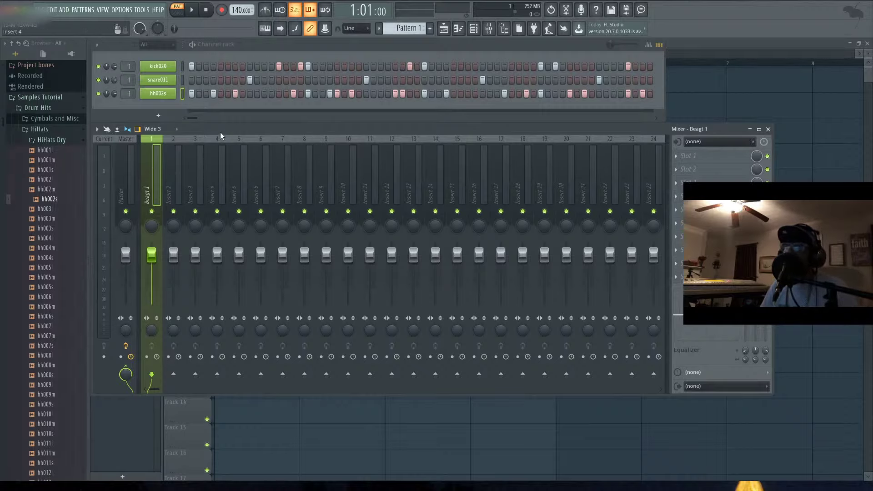
# Step: Move the mixer lower and load Fruity Compressor into the first effect slot of the Beagt 1 track
pyautogui.moveTo(219, 132); pyautogui.dragTo(231, 147)
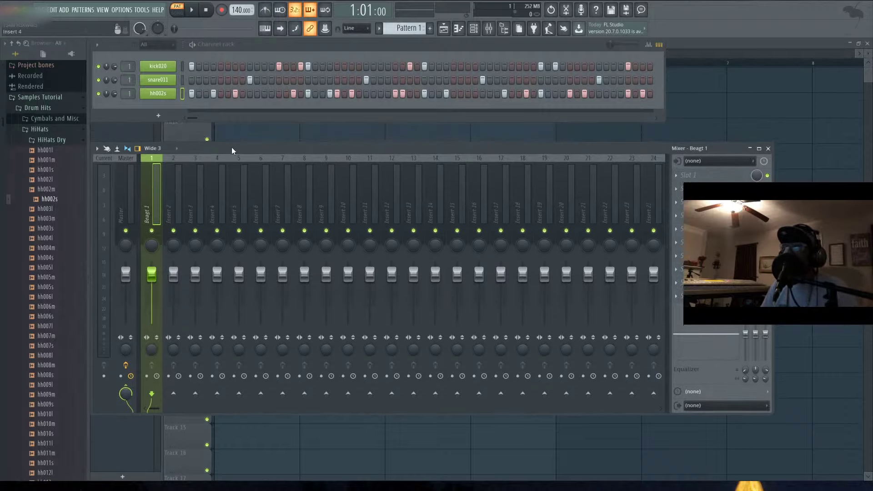
pyautogui.click(677, 176)
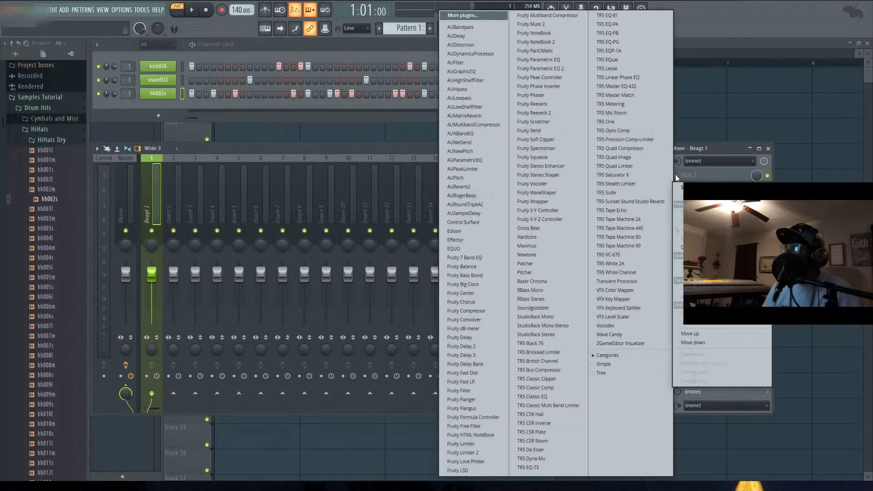
pyautogui.click(719, 150)
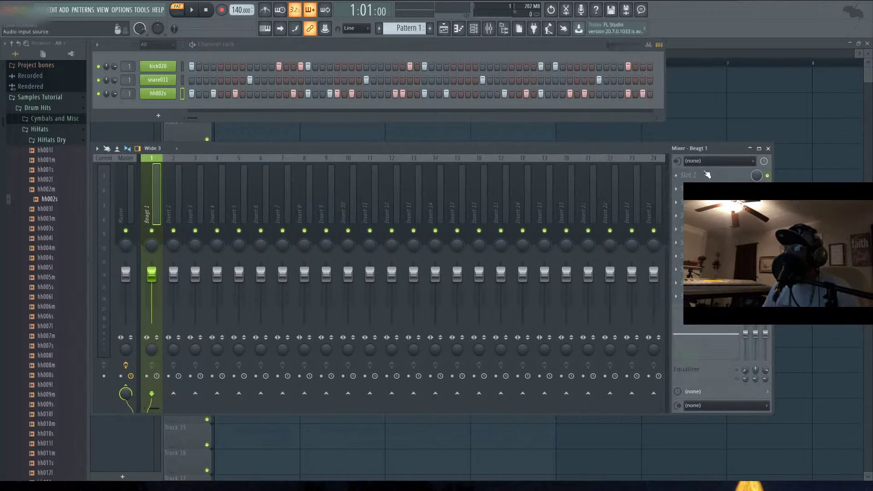
pyautogui.click(679, 176)
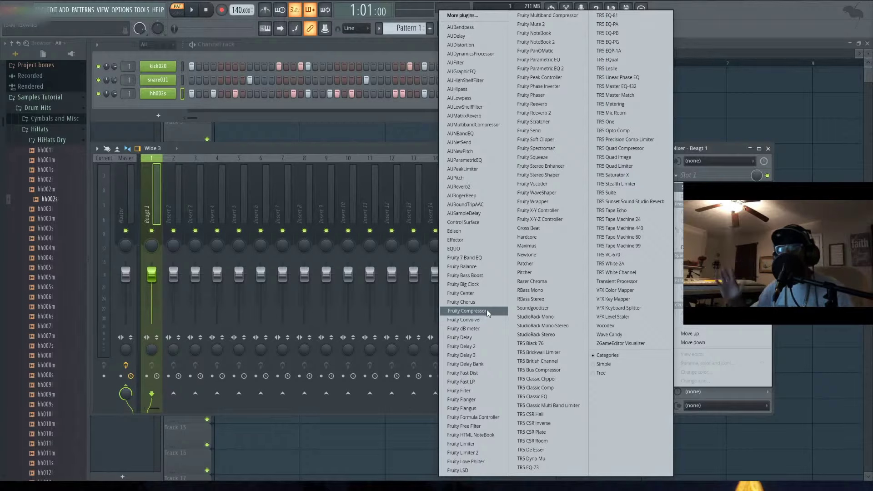
pyautogui.click(466, 311)
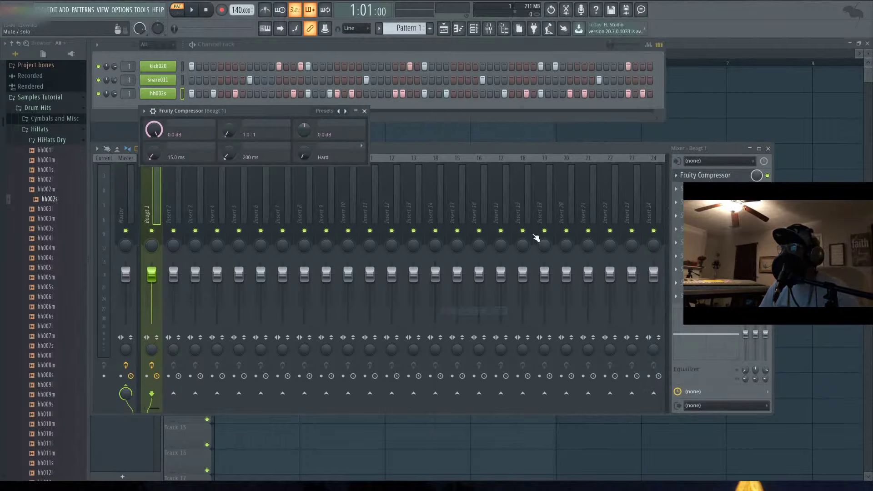
# Step: Move the Fruity Compressor window over the higher-numbered mixer tracks and play the beat briefly to check its signal
pyautogui.moveTo(318, 128); pyautogui.dragTo(416, 136)
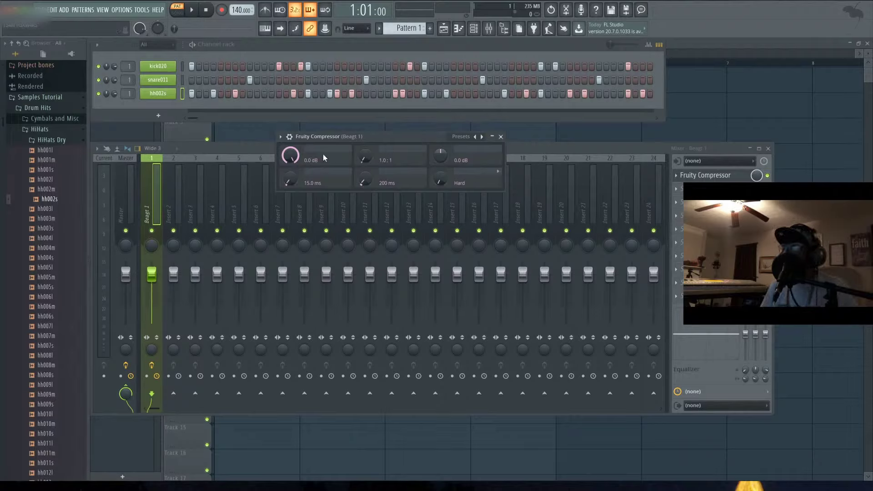
pyautogui.moveTo(390, 137); pyautogui.dragTo(391, 139)
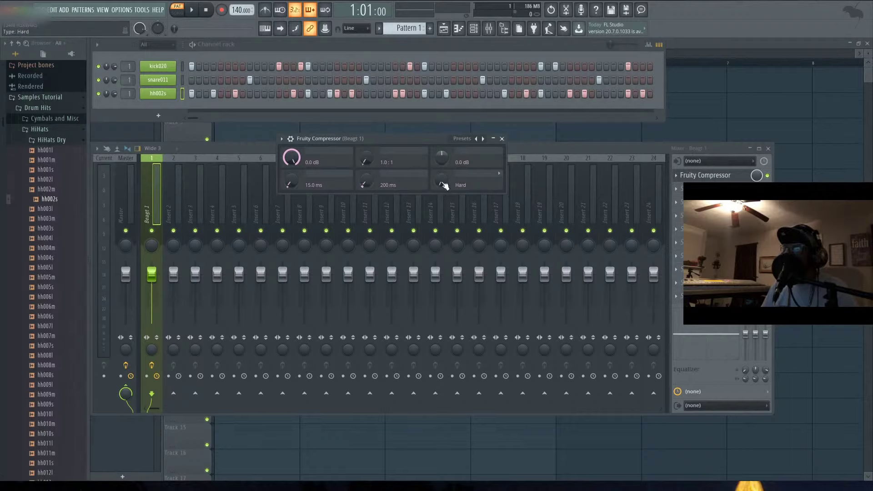
pyautogui.moveTo(445, 185)
pyautogui.mouseDown()
pyautogui.moveTo(444, 172)
pyautogui.moveTo(445, 185)
pyautogui.mouseUp()
pyautogui.moveTo(427, 138)
pyautogui.mouseDown()
pyautogui.moveTo(408, 135)
pyautogui.moveTo(421, 135)
pyautogui.mouseUp()
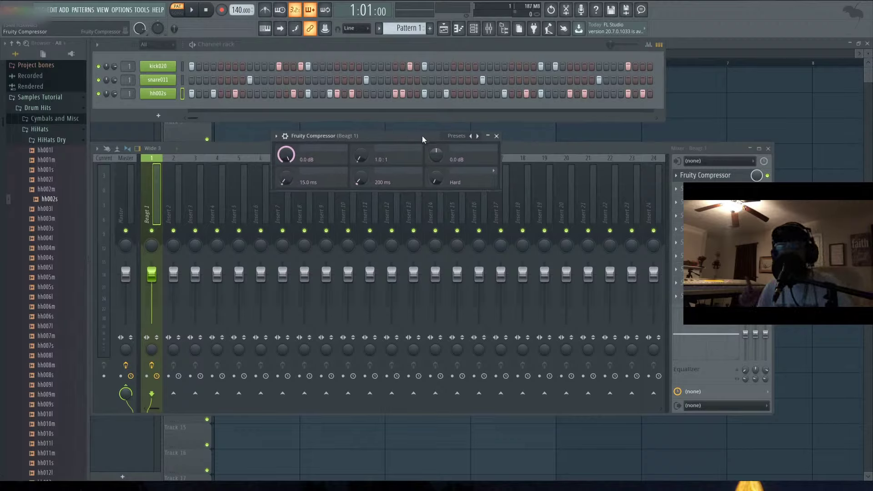
pyautogui.moveTo(421, 135); pyautogui.dragTo(544, 134)
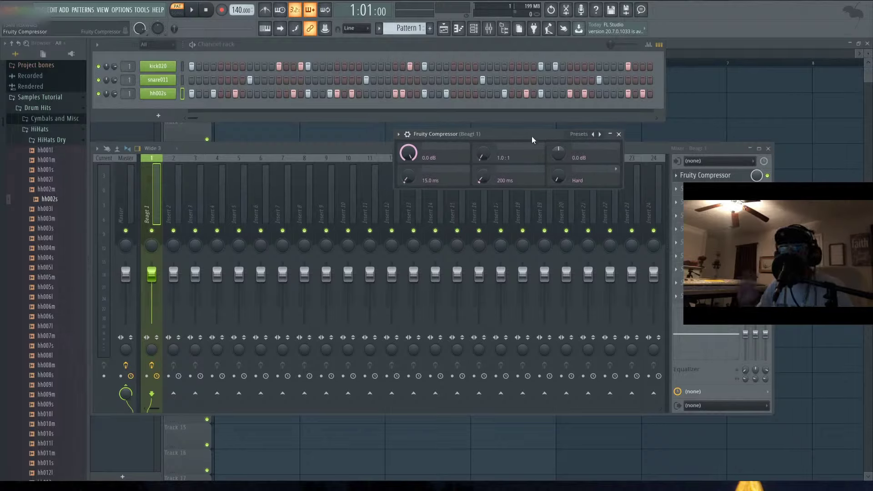
pyautogui.press('space')
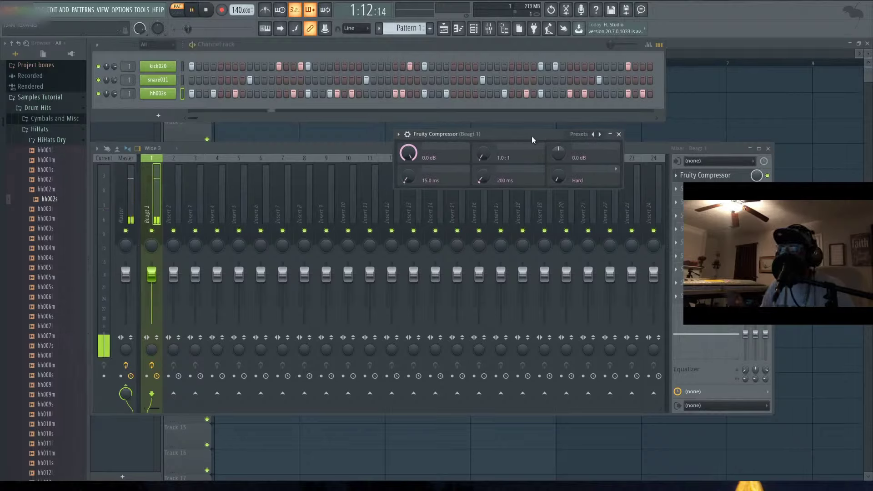
pyautogui.press('space')
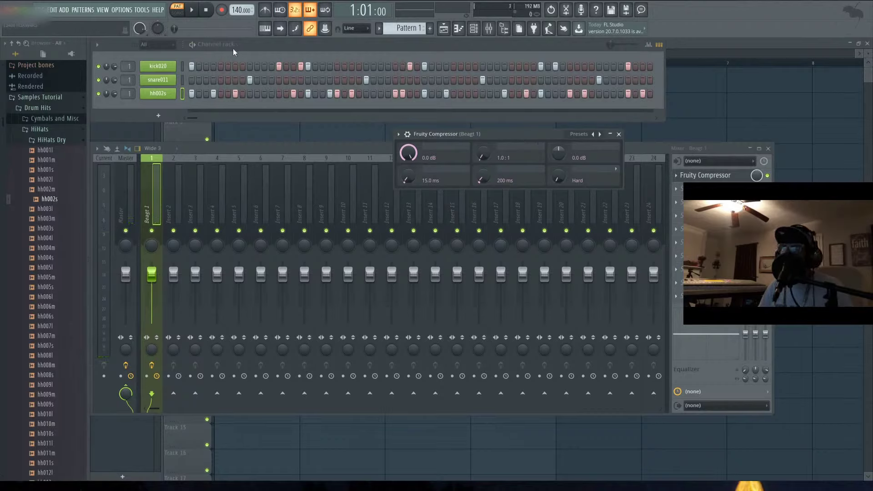
# Step: Adjust the snare011 channel's volume slightly and move the Fruity Compressor window clear of most mixer tracks
pyautogui.click(246, 43)
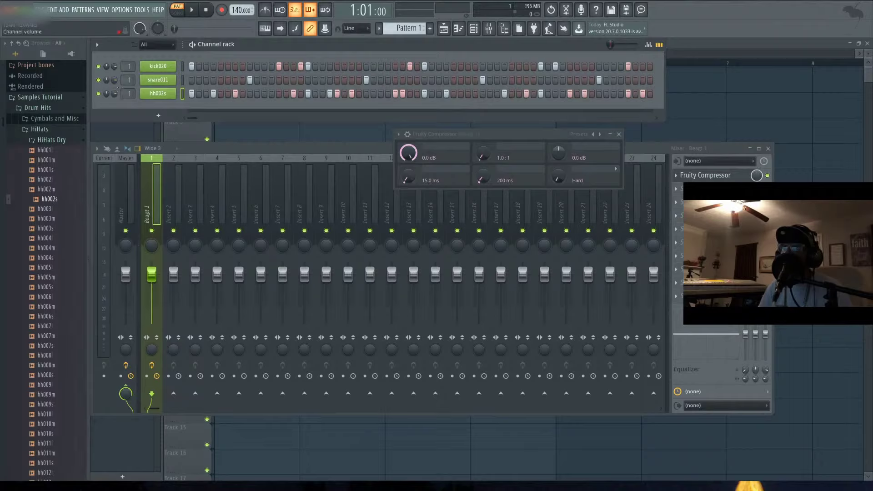
pyautogui.moveTo(114, 80); pyautogui.dragTo(114, 85)
pyautogui.press('space')
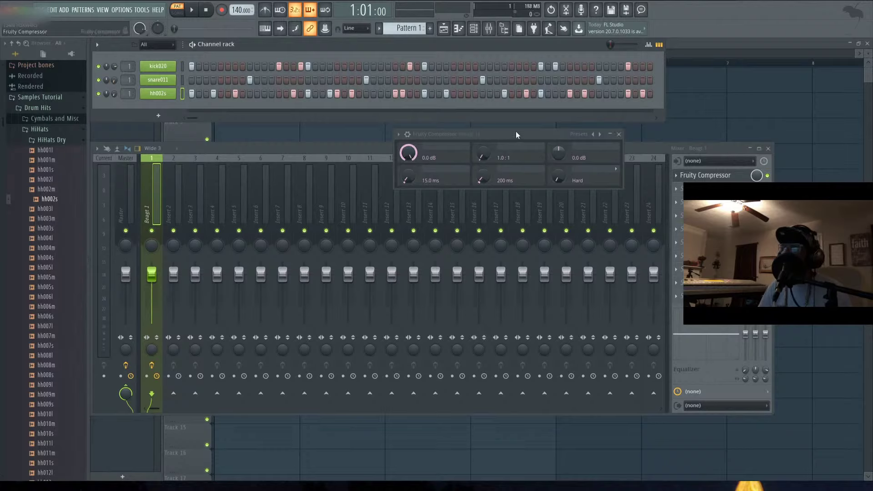
pyautogui.moveTo(515, 132); pyautogui.dragTo(719, 132)
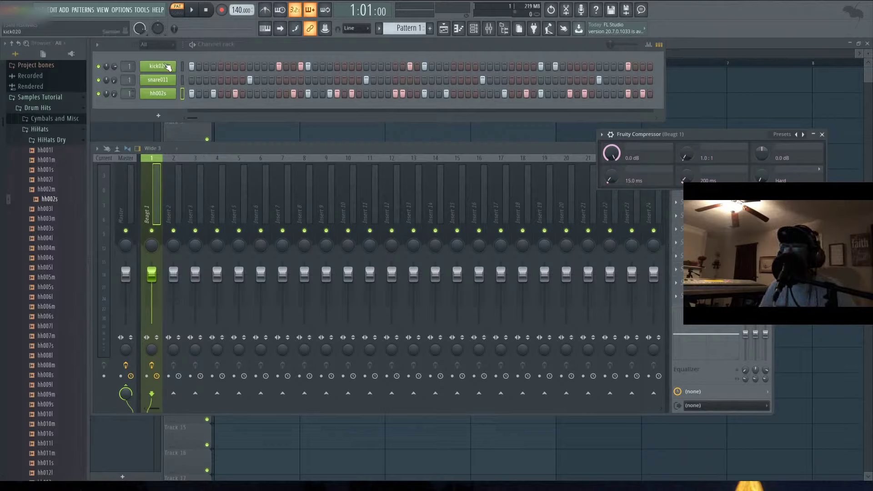
# Step: Play and stop the beat repeatedly to examine its peak level on the Beagt 1 mixer track's meters
pyautogui.press('space')
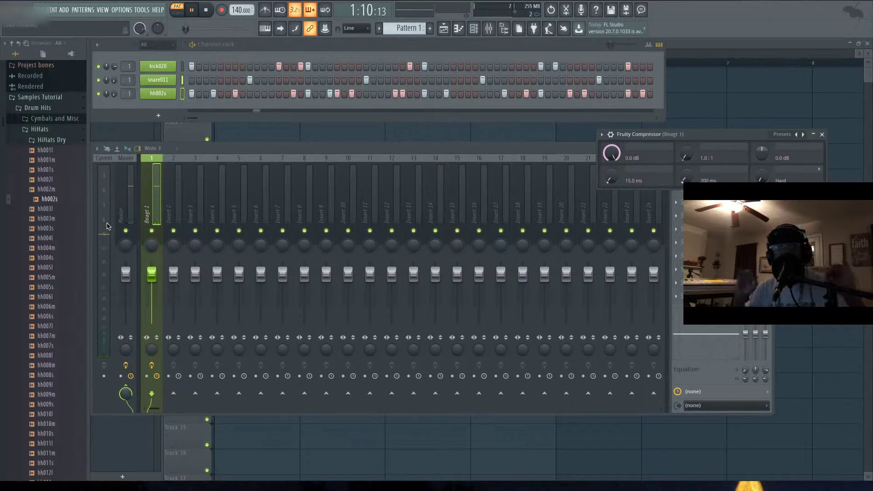
pyautogui.click(211, 151)
pyautogui.press('space')
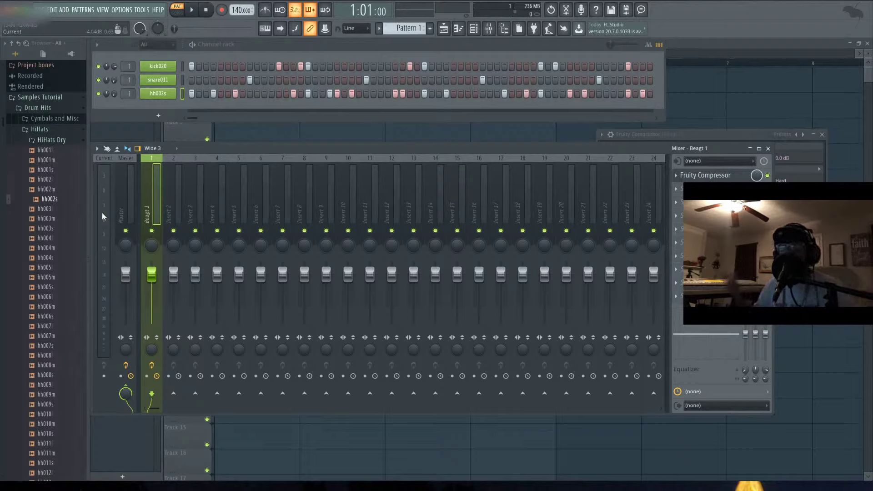
pyautogui.press('space')
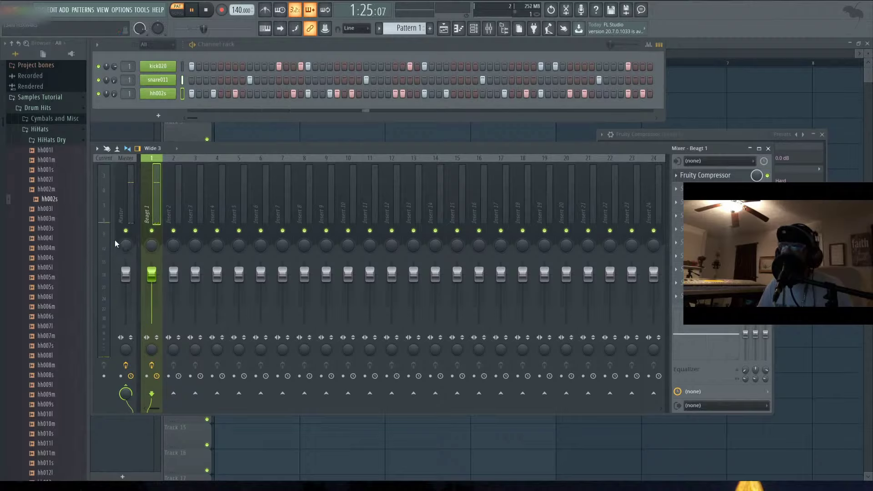
pyautogui.press('space')
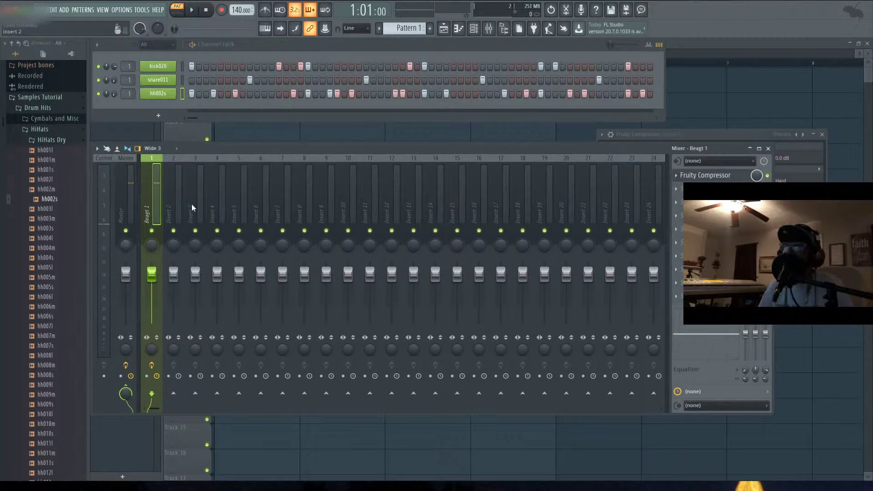
pyautogui.press('space')
pyautogui.press('space')
pyautogui.press('space')
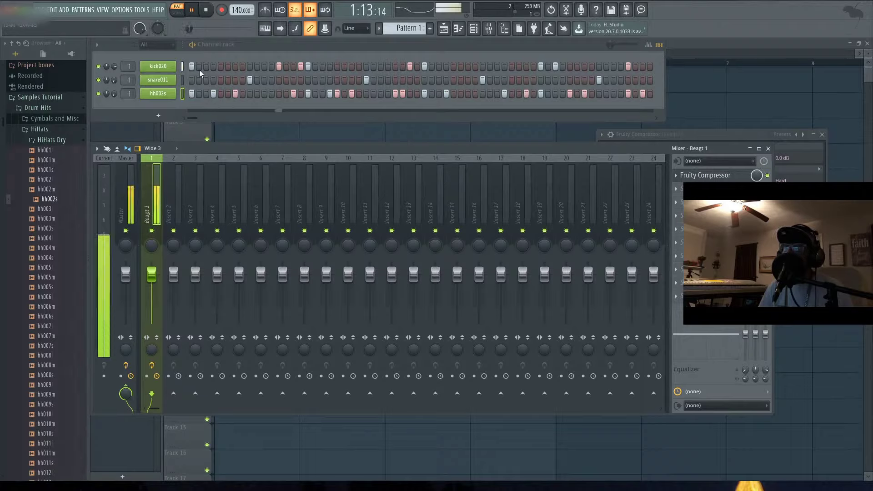
pyautogui.press('space')
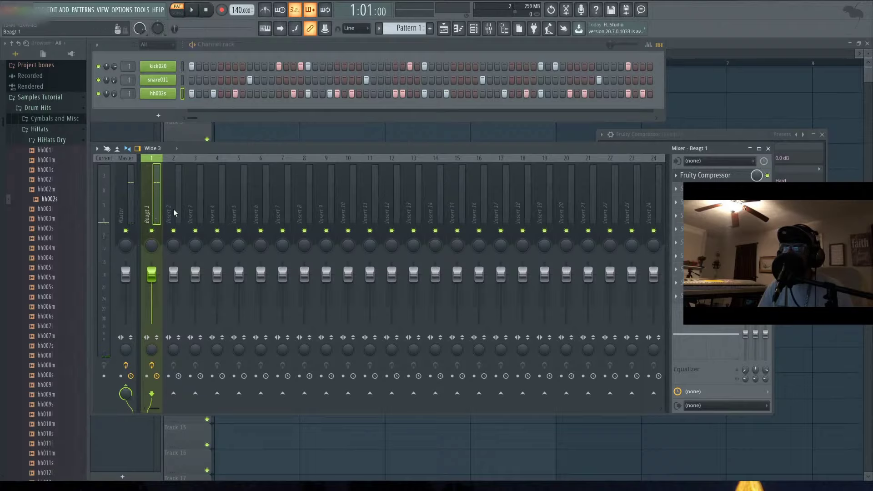
# Step: Rebalance the hh002s channel's volume against the kick and snare while the beat plays
pyautogui.press('space')
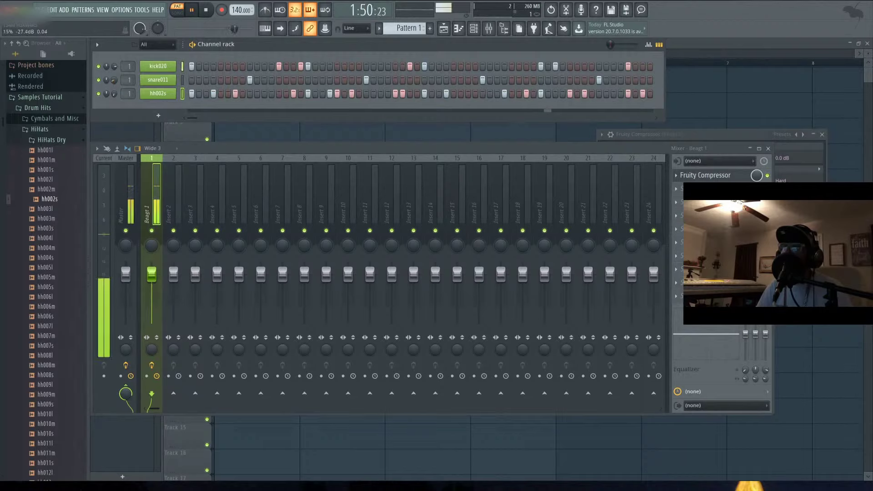
pyautogui.press('space')
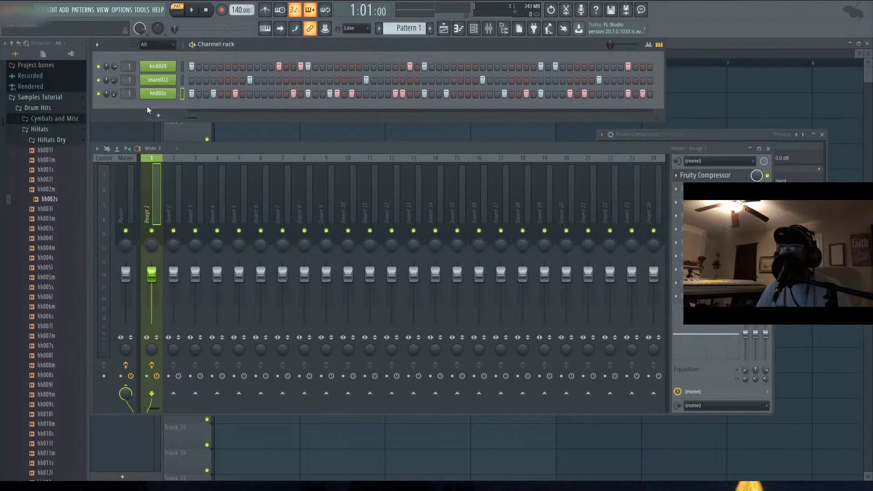
pyautogui.press('space')
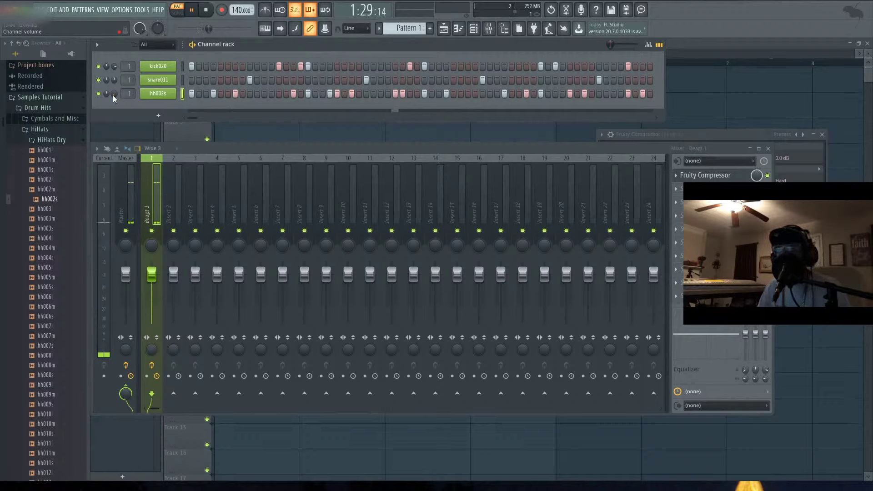
pyautogui.moveTo(114, 94)
pyautogui.mouseDown()
pyautogui.moveTo(114, 119)
pyautogui.moveTo(107, 92)
pyautogui.mouseUp()
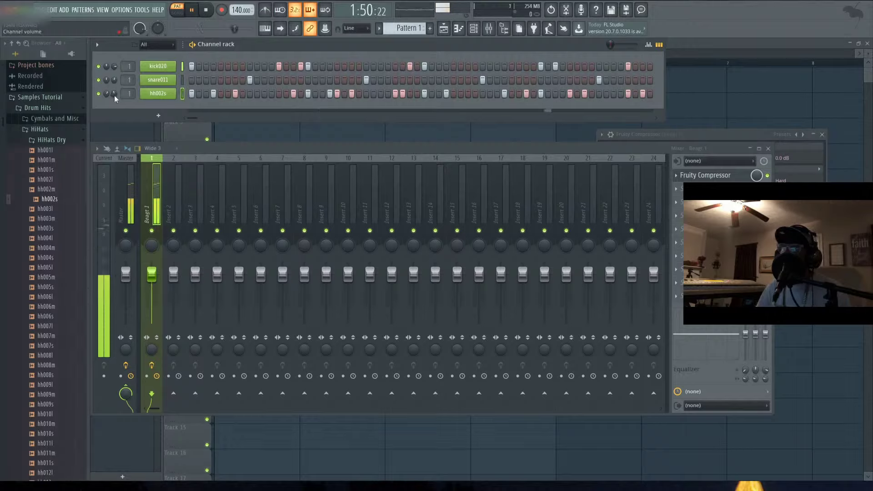
pyautogui.moveTo(113, 95); pyautogui.dragTo(113, 109)
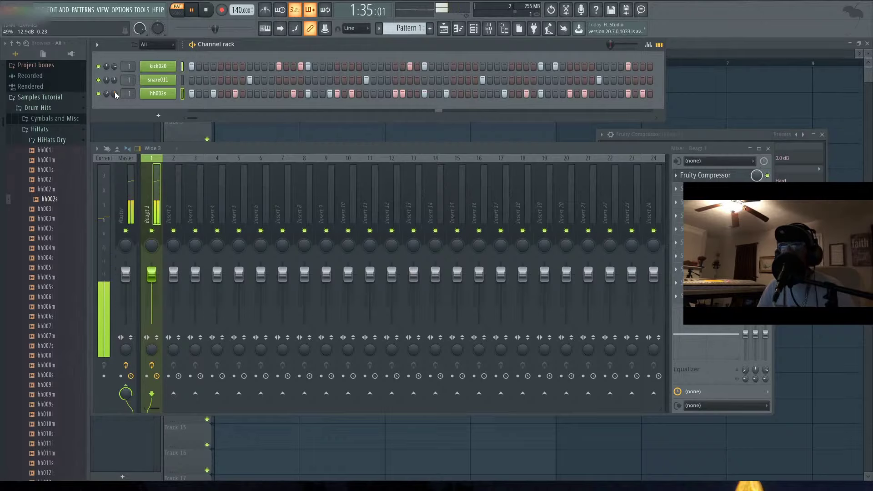
pyautogui.moveTo(114, 91)
pyautogui.mouseDown()
pyautogui.moveTo(113, 82)
pyautogui.moveTo(116, 93)
pyautogui.mouseUp()
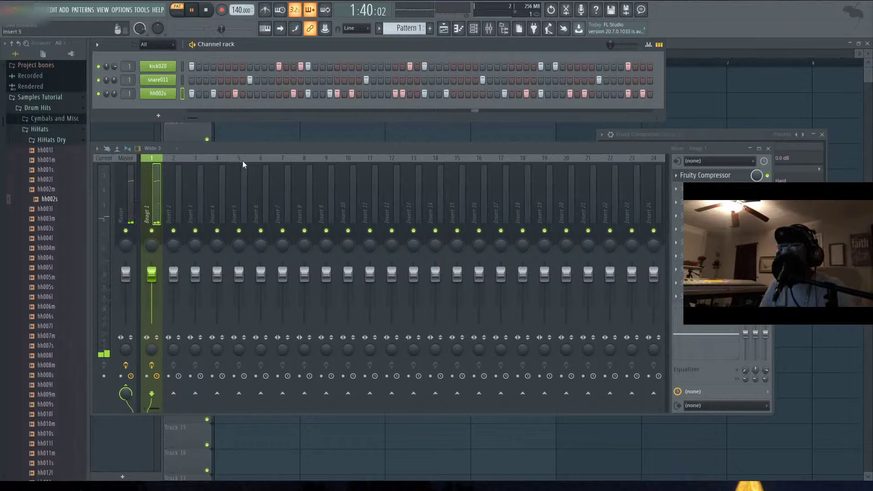
# Step: Bring the Fruity Compressor window back over the middle of the mixer, check the beat's level and stop playback
pyautogui.click(694, 132)
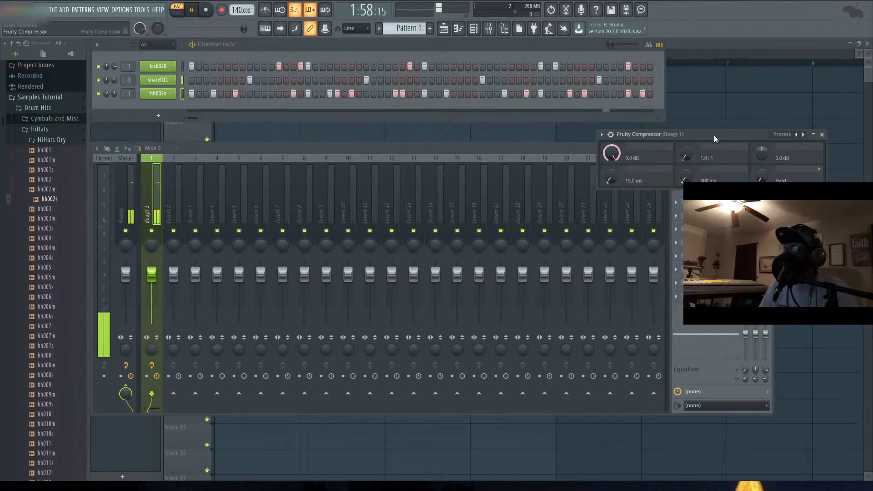
pyautogui.moveTo(714, 135); pyautogui.dragTo(446, 132)
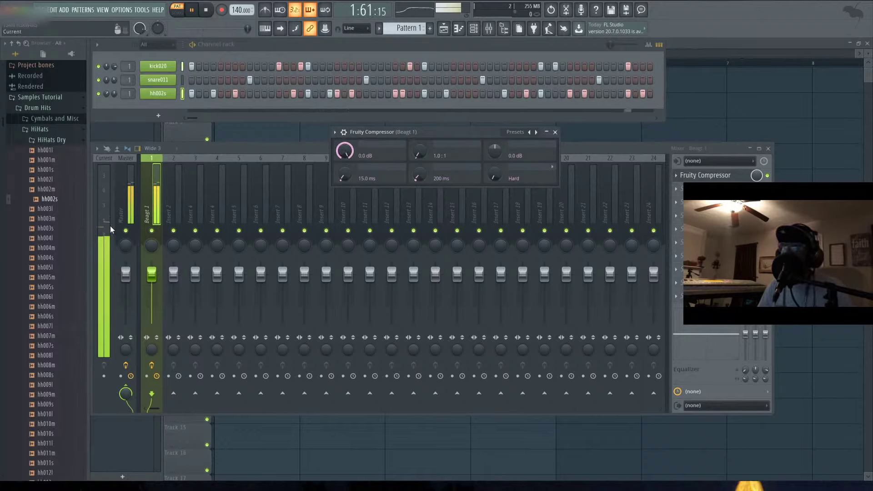
pyautogui.press('space')
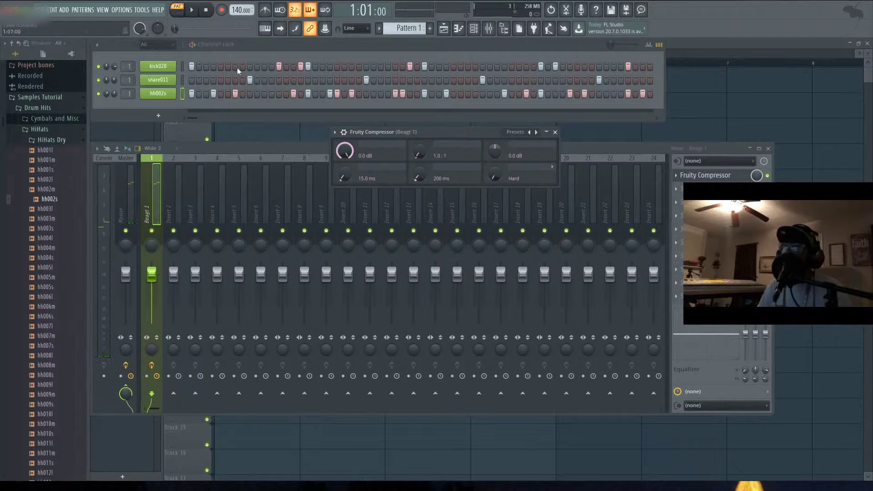
# Step: Set Fruity Compressor's threshold to -10.0 dB and its ratio to 4.0:1 while the beat plays
pyautogui.click(317, 45)
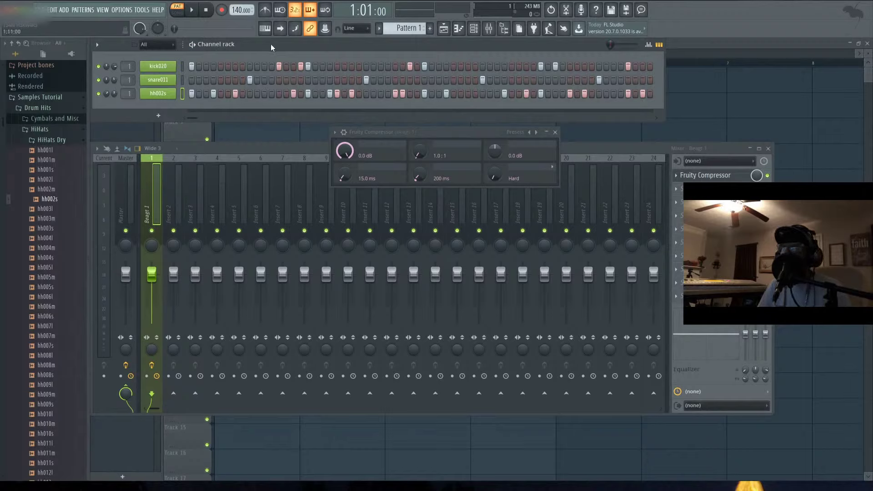
pyautogui.press('space')
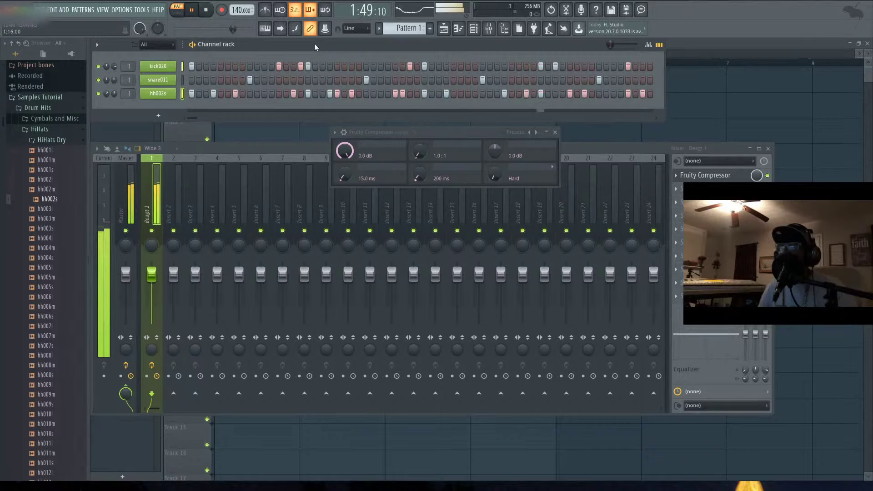
pyautogui.click(349, 152)
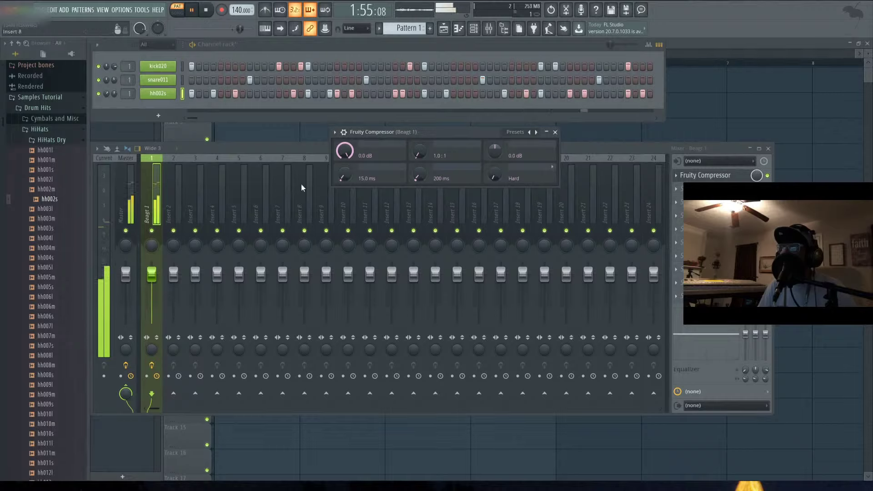
pyautogui.moveTo(344, 151); pyautogui.dragTo(345, 165)
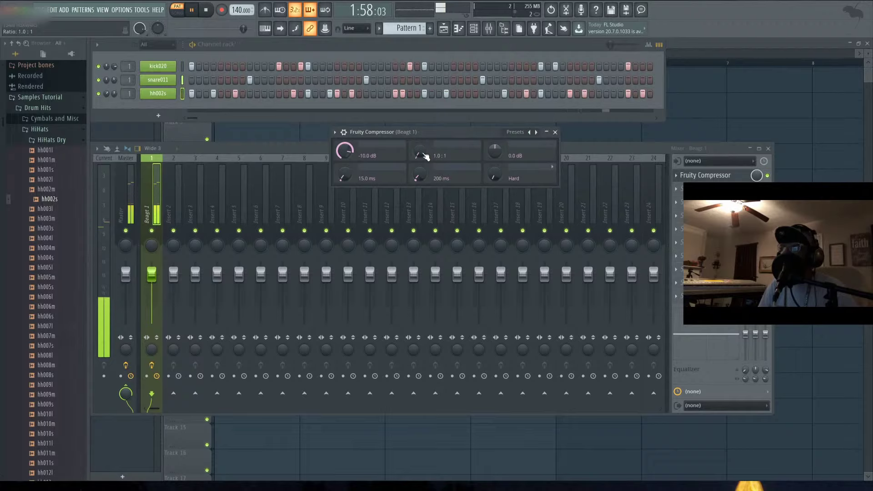
pyautogui.moveTo(426, 157); pyautogui.dragTo(426, 134)
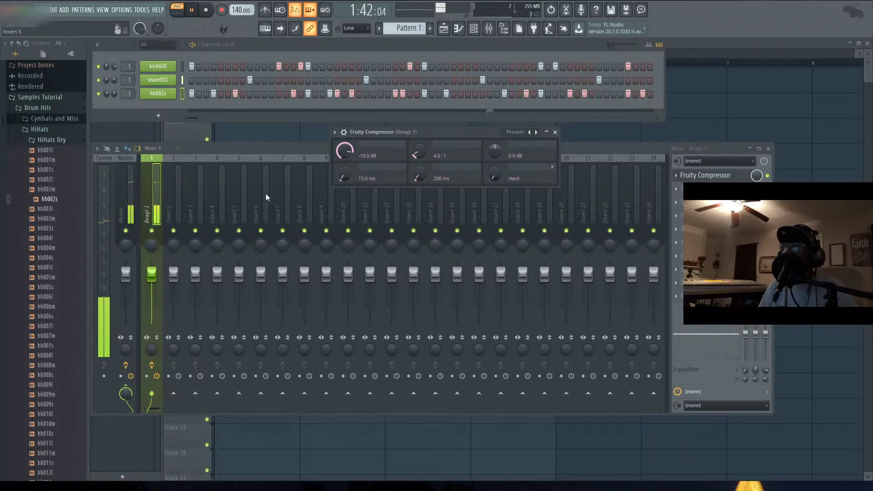
# Step: Compare the playing beat with Fruity Compressor bypassed and enabled, and move its window over the lower-numbered mixer inserts
pyautogui.click(768, 176)
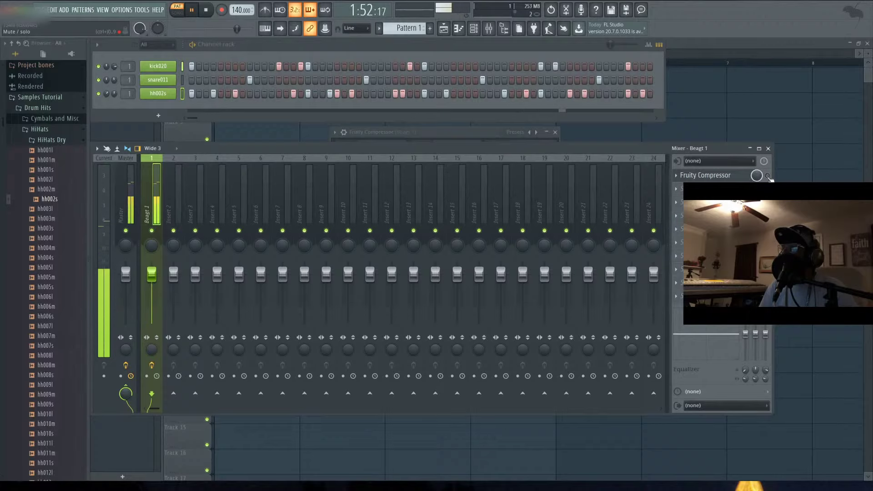
pyautogui.click(485, 134)
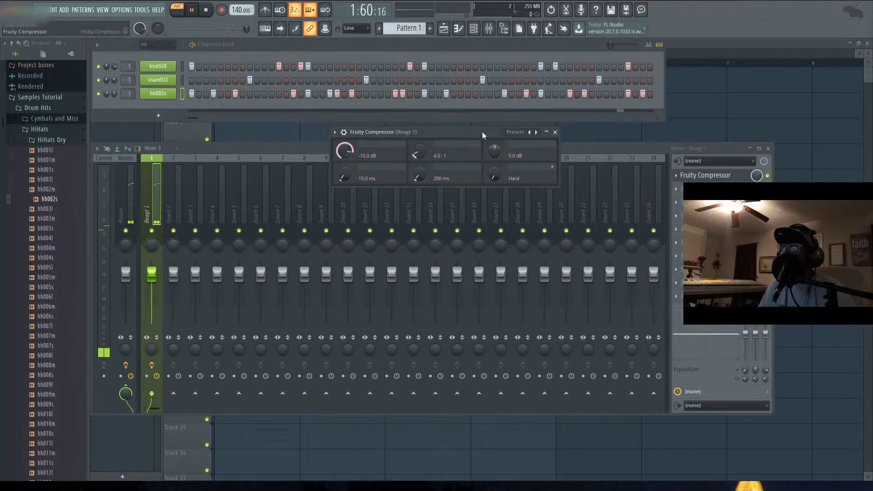
pyautogui.moveTo(482, 132); pyautogui.dragTo(375, 132)
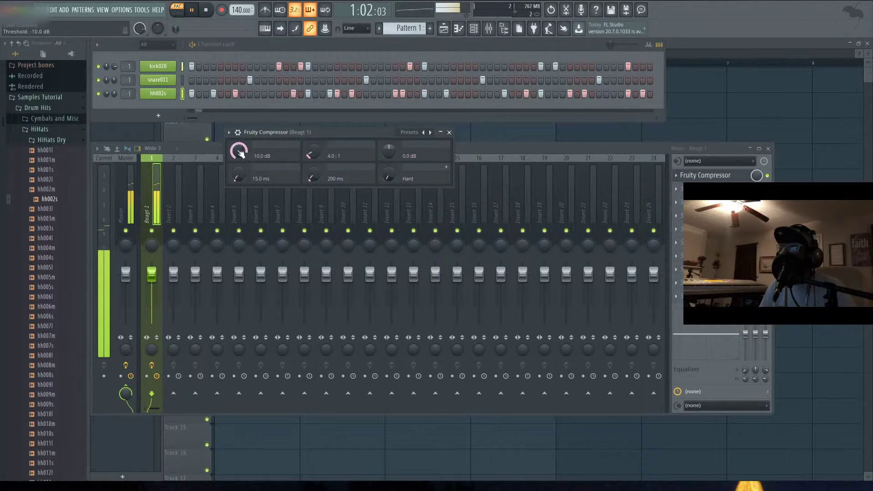
# Step: Set Fruity Compressor's release to 516 ms, attack to 8.9 ms, threshold to -15.0 dB and gain to 4.0 dB
pyautogui.moveTo(310, 179)
pyautogui.mouseDown()
pyautogui.moveTo(311, 161)
pyautogui.moveTo(312, 180)
pyautogui.mouseUp()
pyautogui.moveTo(236, 176); pyautogui.dragTo(236, 186)
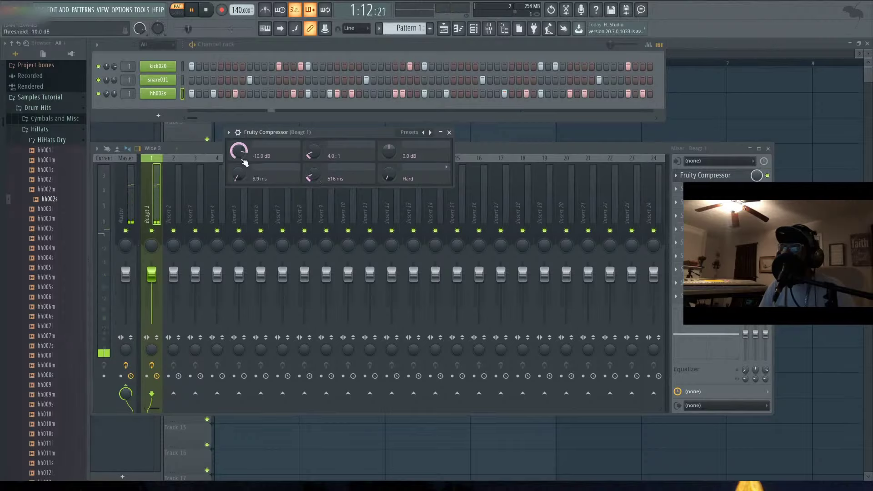
pyautogui.moveTo(239, 150); pyautogui.dragTo(238, 155)
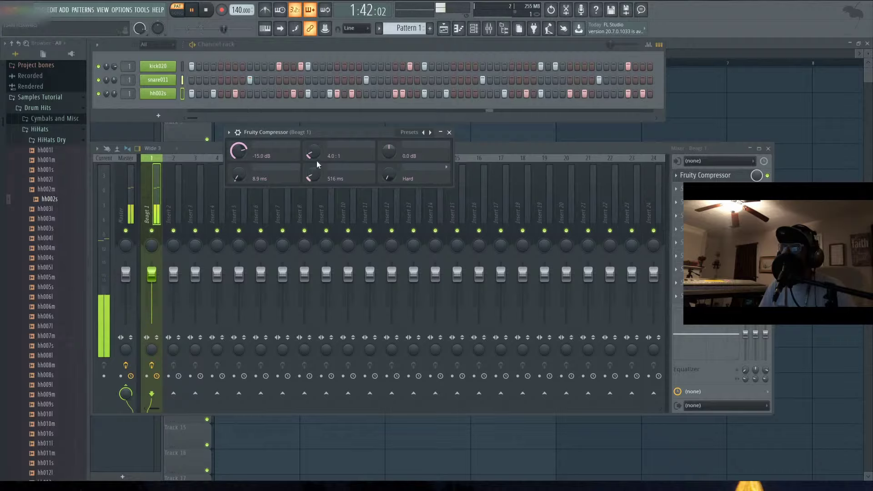
pyautogui.moveTo(313, 154)
pyautogui.mouseDown()
pyautogui.moveTo(313, 163)
pyautogui.moveTo(312, 150)
pyautogui.mouseUp()
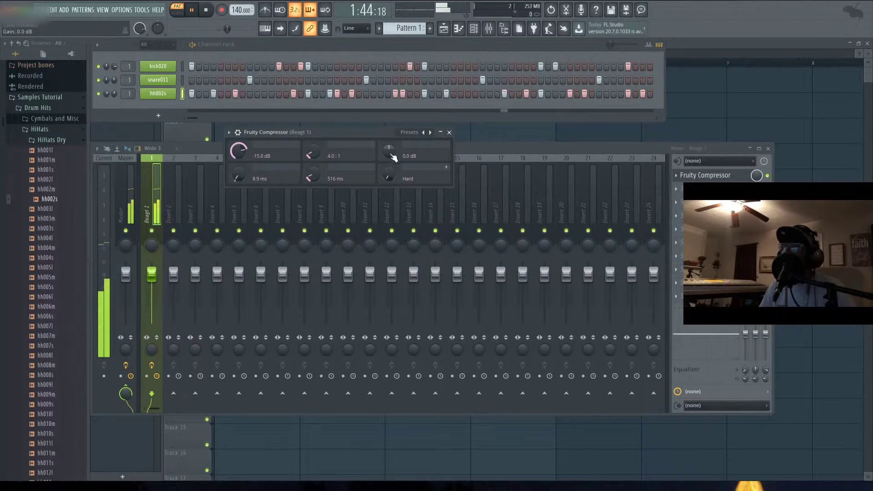
pyautogui.moveTo(394, 158); pyautogui.dragTo(393, 144)
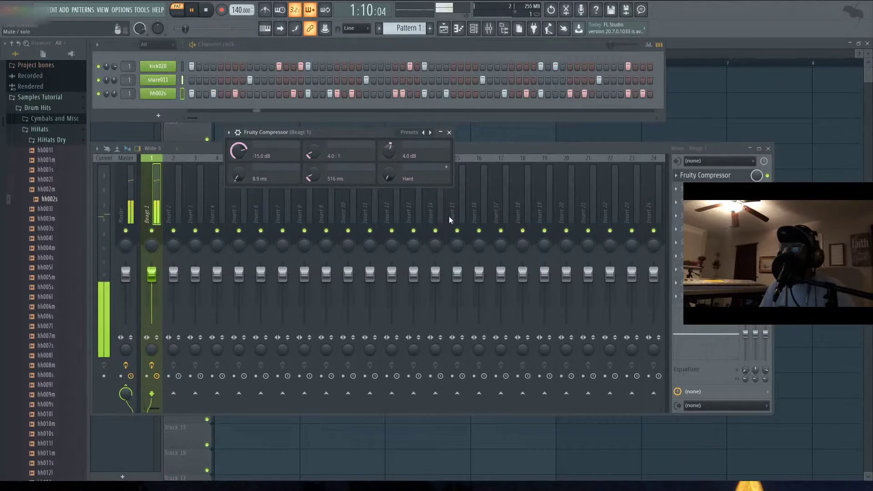
# Step: Move the mixer below the compressor window, and set the compressor's attack to 0.0 ms, release to 660 ms and gain to 6.6 dB
pyautogui.moveTo(645, 148); pyautogui.dragTo(644, 205)
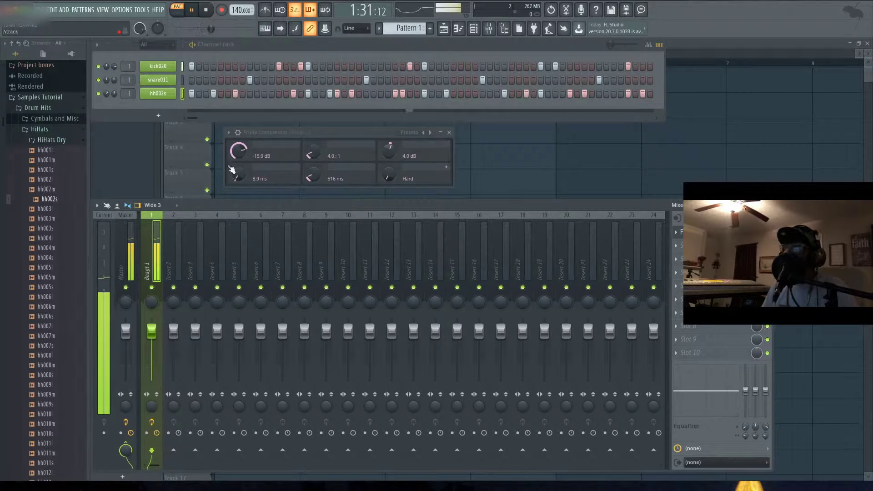
pyautogui.click(335, 131)
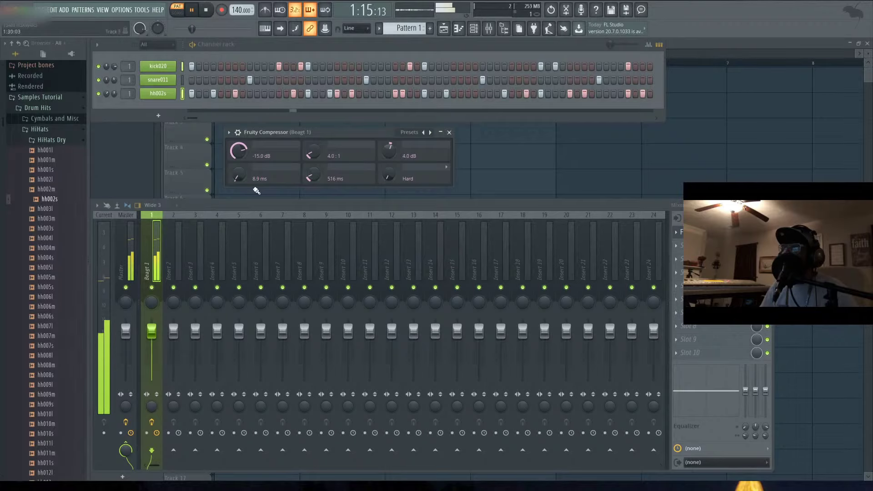
pyautogui.moveTo(237, 175); pyautogui.dragTo(237, 200)
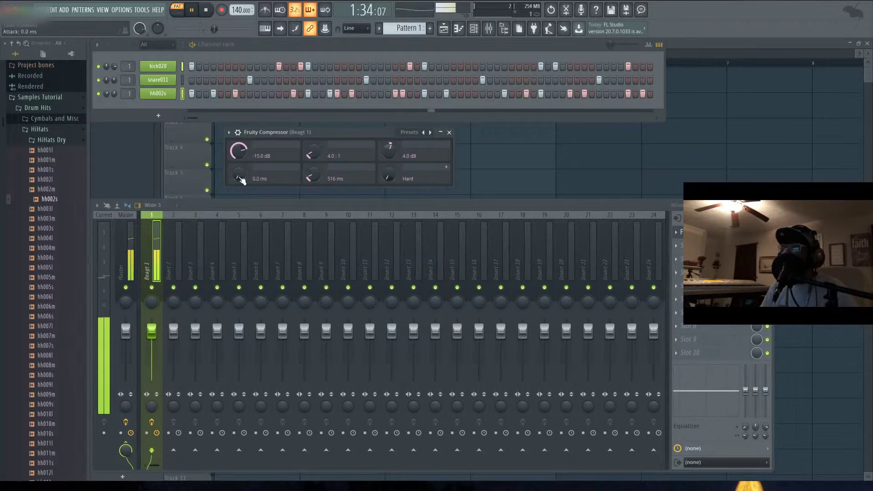
pyautogui.moveTo(310, 176); pyautogui.dragTo(310, 172)
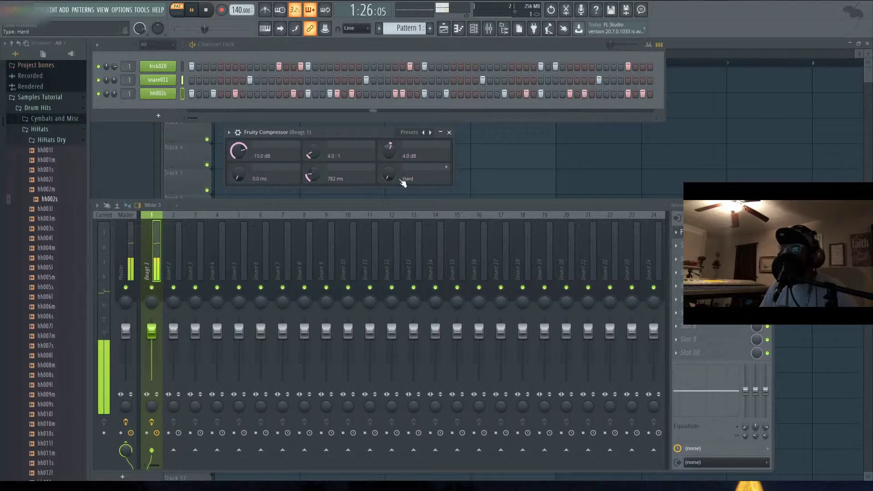
pyautogui.moveTo(389, 150); pyautogui.dragTo(389, 142)
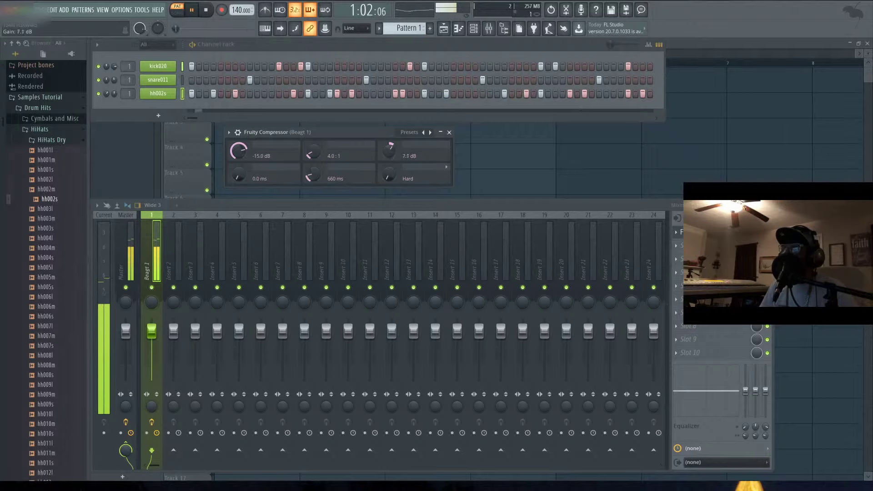
pyautogui.moveTo(390, 150); pyautogui.dragTo(390, 156)
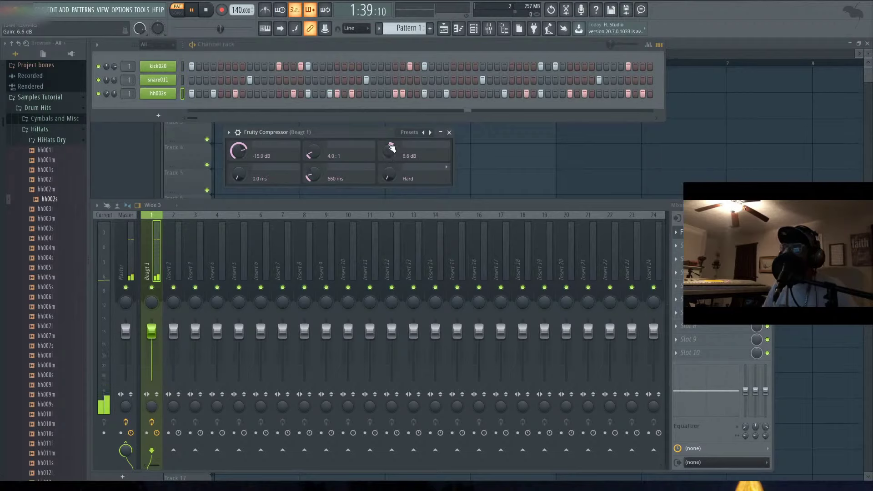
# Step: Stop playback and examine and audition the sample waveforms of the kick020, snare011 and hh002s channels
pyautogui.press('space')
pyautogui.click(158, 66)
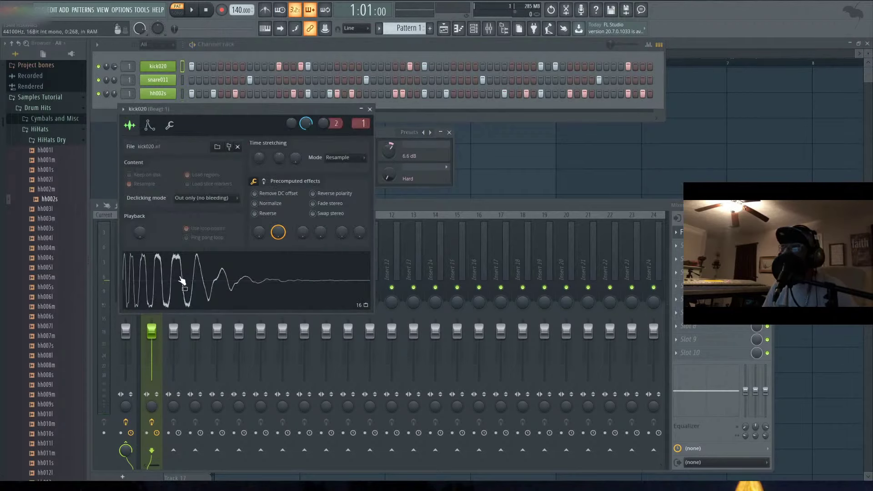
pyautogui.click(158, 80)
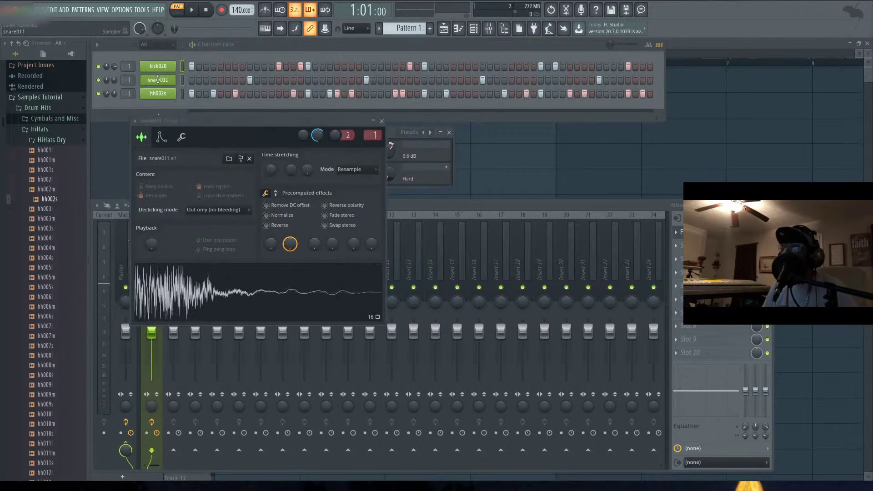
pyautogui.click(173, 308)
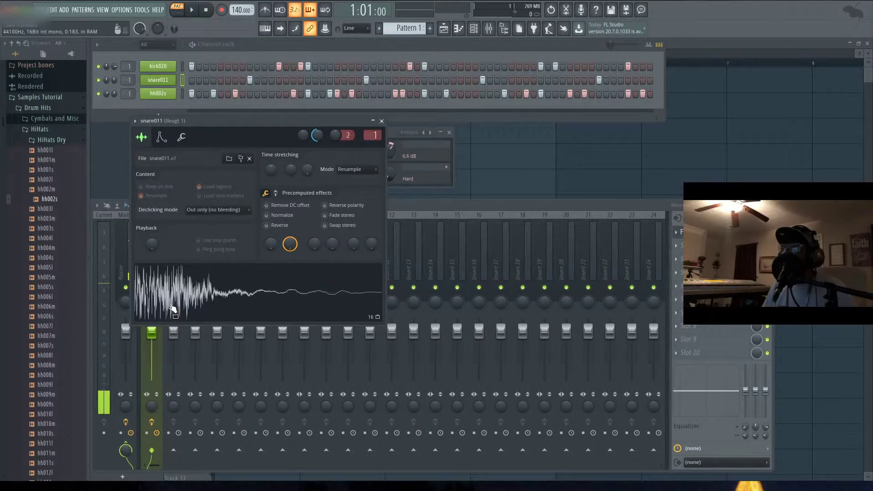
pyautogui.click(158, 94)
pyautogui.click(178, 315)
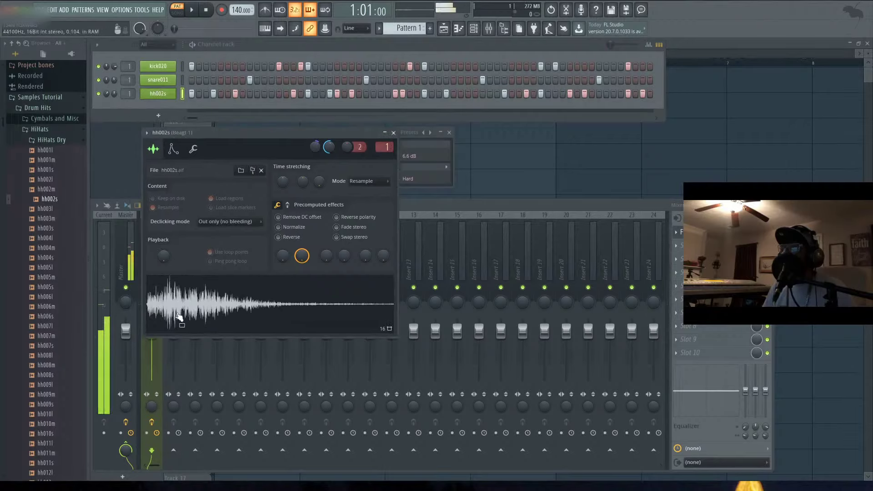
pyautogui.click(234, 305)
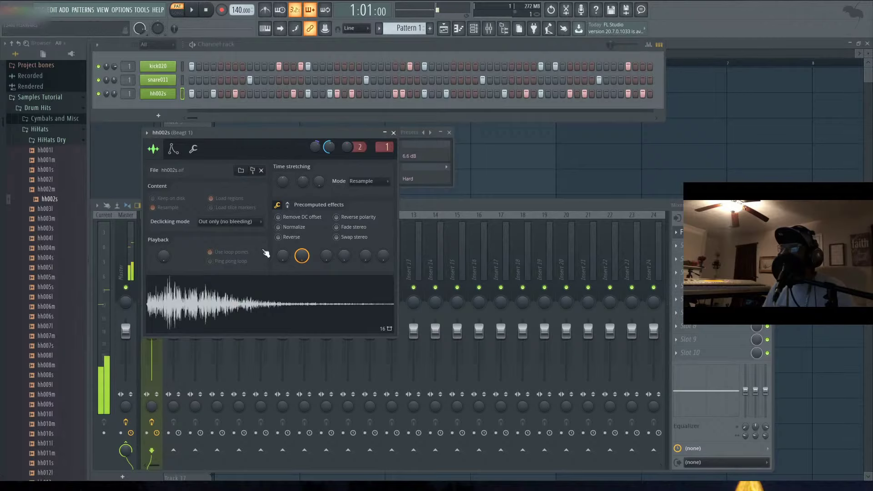
pyautogui.click(393, 132)
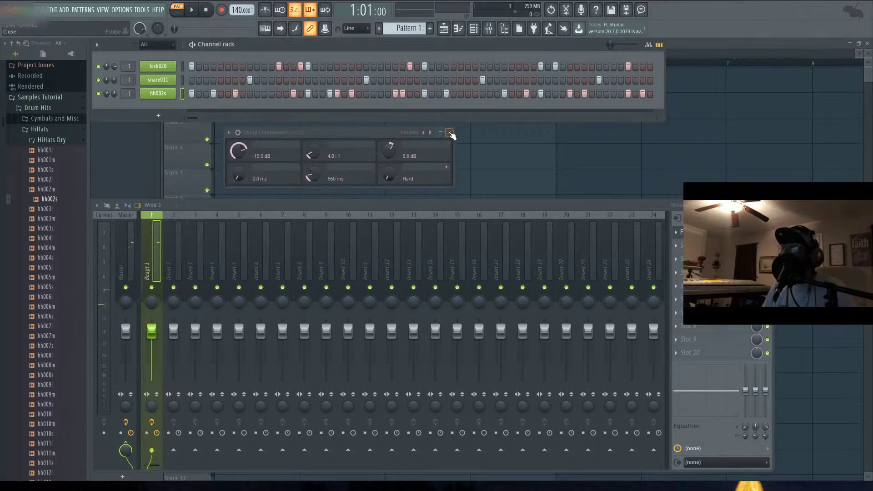
# Step: Play the beat, lower the Beagt 1 track's fader with the compressor window closed, and reopen Fruity Compressor
pyautogui.press('space')
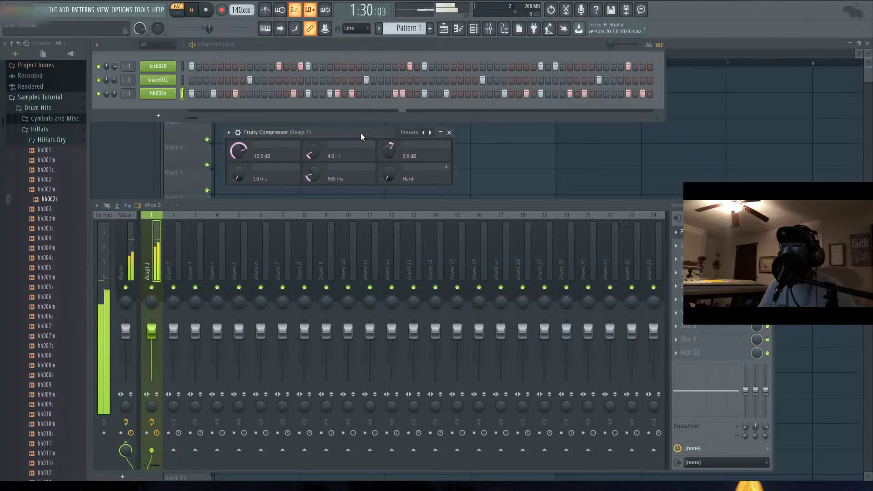
pyautogui.click(448, 132)
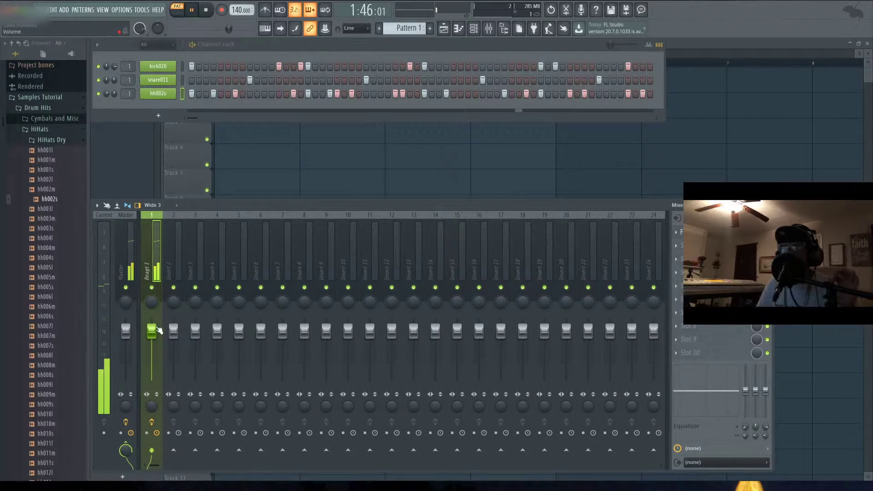
pyautogui.moveTo(152, 330); pyautogui.dragTo(153, 355)
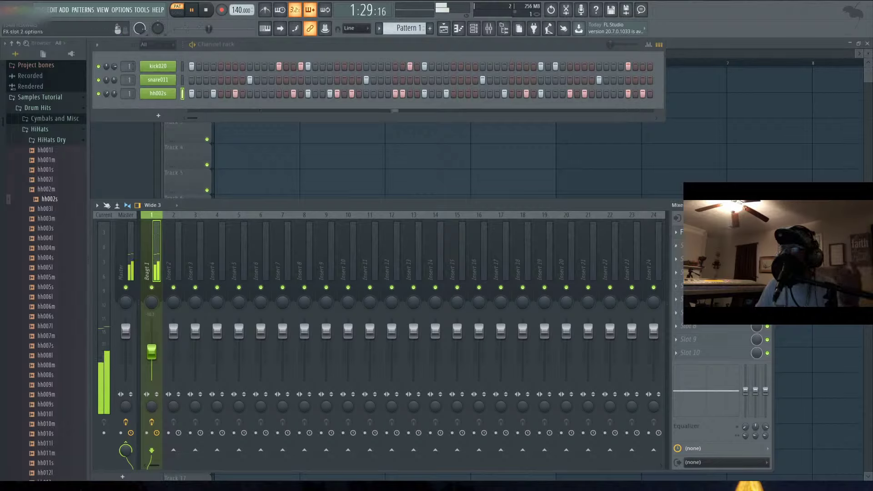
pyautogui.click(709, 232)
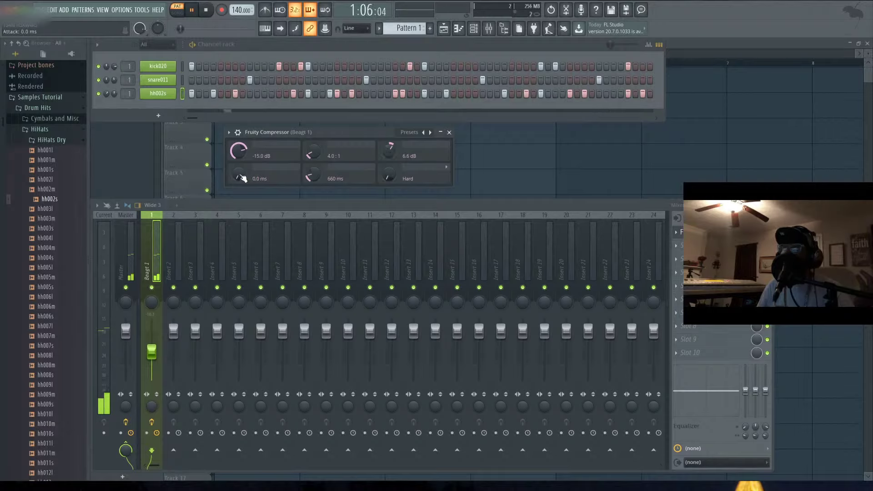
# Step: Set the compressor's attack to 1.4 ms, and try the Medium knee type before returning to Hard
pyautogui.moveTo(242, 177); pyautogui.dragTo(242, 175)
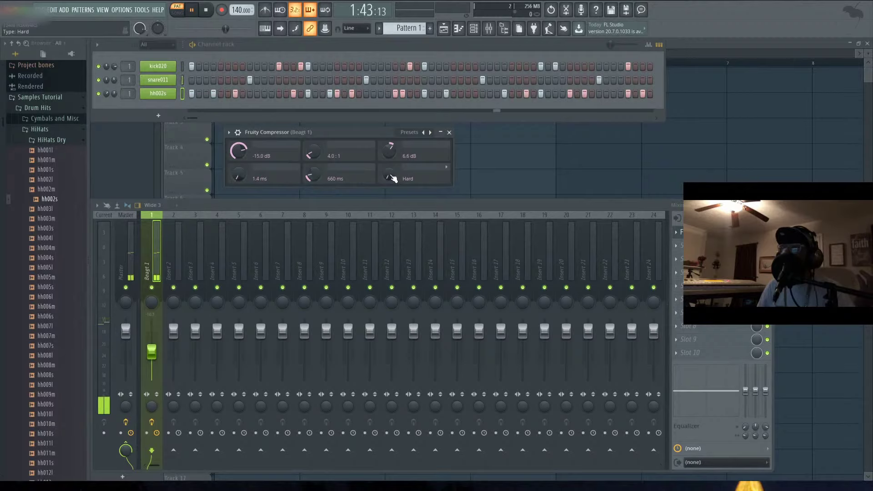
pyautogui.moveTo(392, 177); pyautogui.dragTo(391, 173)
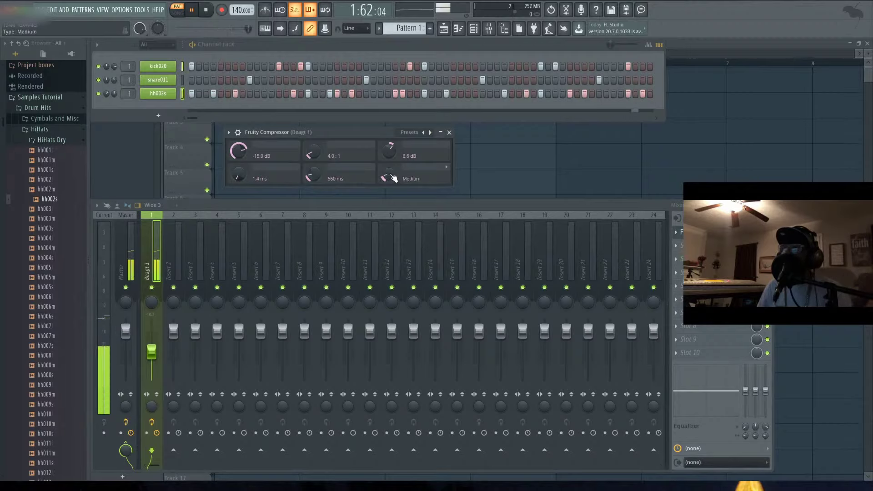
pyautogui.moveTo(392, 179); pyautogui.dragTo(393, 183)
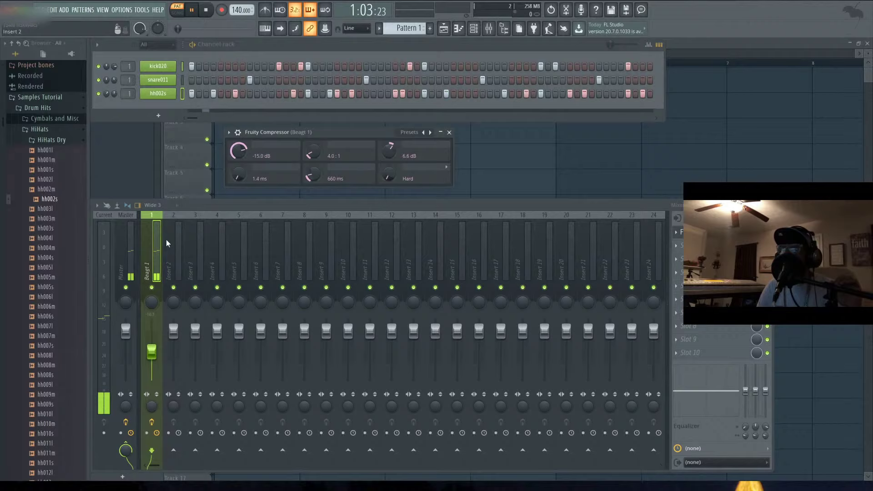
# Step: Reset the Beagt 1 fader to its default level and set the compressor's attack to 0.0 ms
pyautogui.rightClick(153, 353)
pyautogui.click(165, 349)
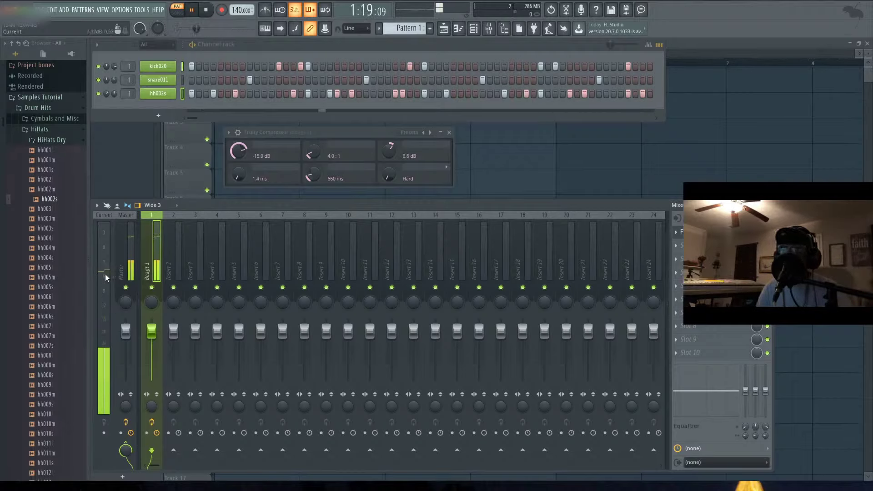
pyautogui.moveTo(238, 175); pyautogui.dragTo(238, 188)
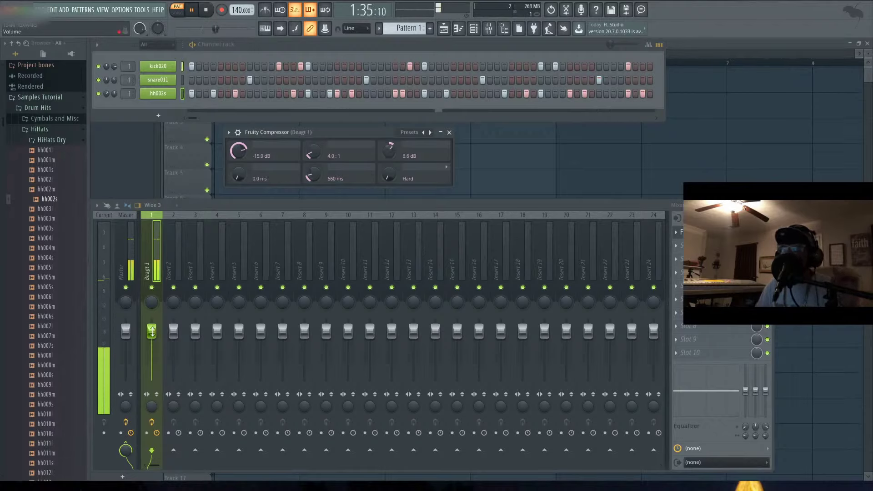
# Step: Lower the Beagt 1 fader to compare the compressed beat's level on the meters, and reset it to its default
pyautogui.moveTo(151, 332); pyautogui.dragTo(152, 350)
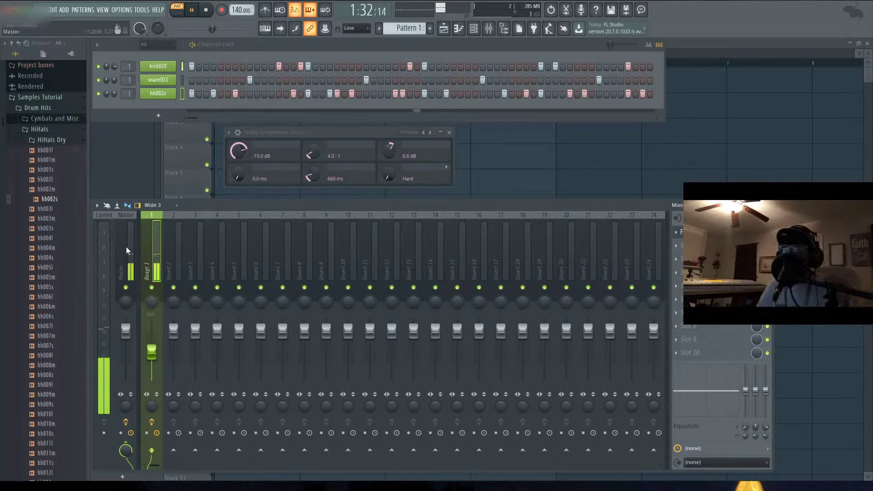
pyautogui.click(321, 131)
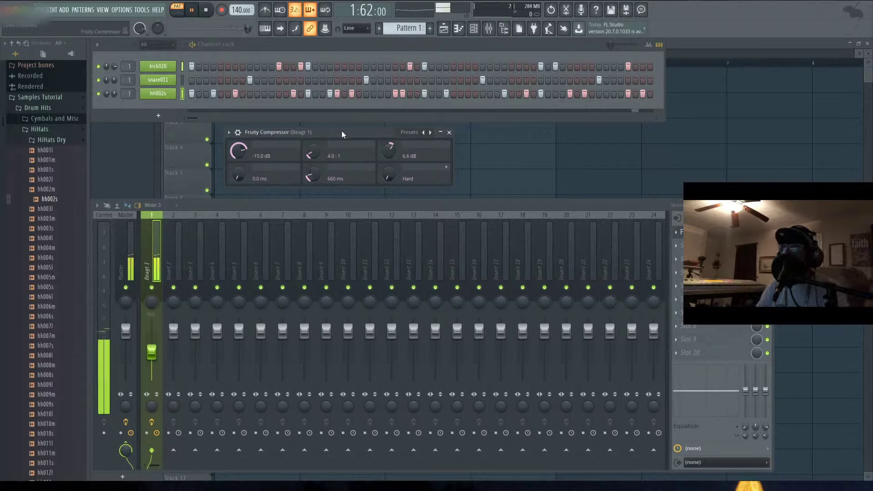
pyautogui.moveTo(341, 131); pyautogui.dragTo(341, 139)
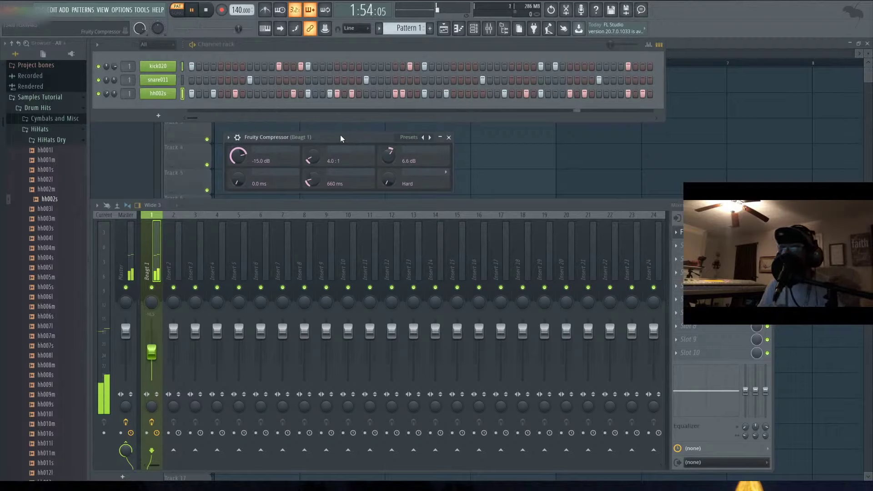
pyautogui.rightClick(155, 351)
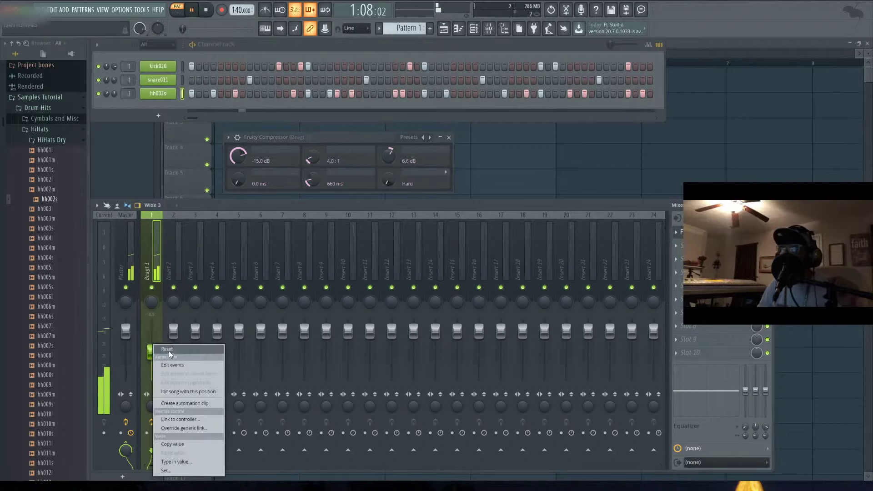
pyautogui.click(168, 349)
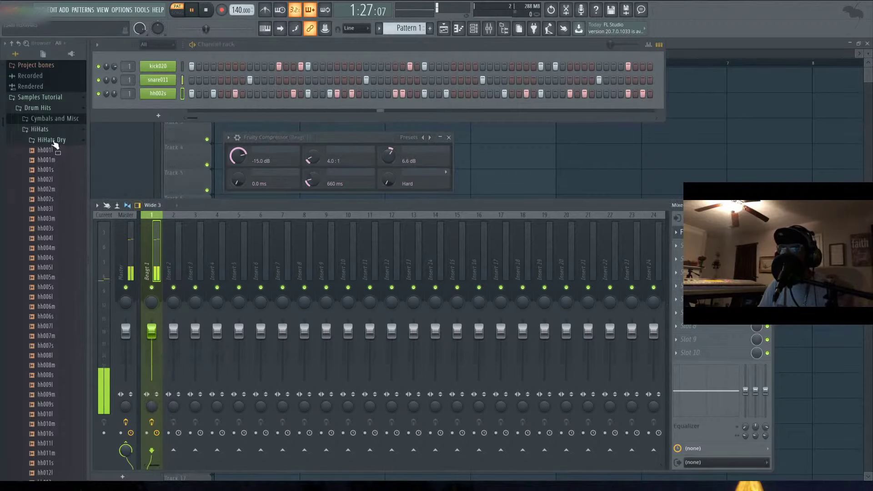
# Step: Collapse the HiHats folder under Drum Hits in the sample browser
pyautogui.scroll(5, 49, 209)
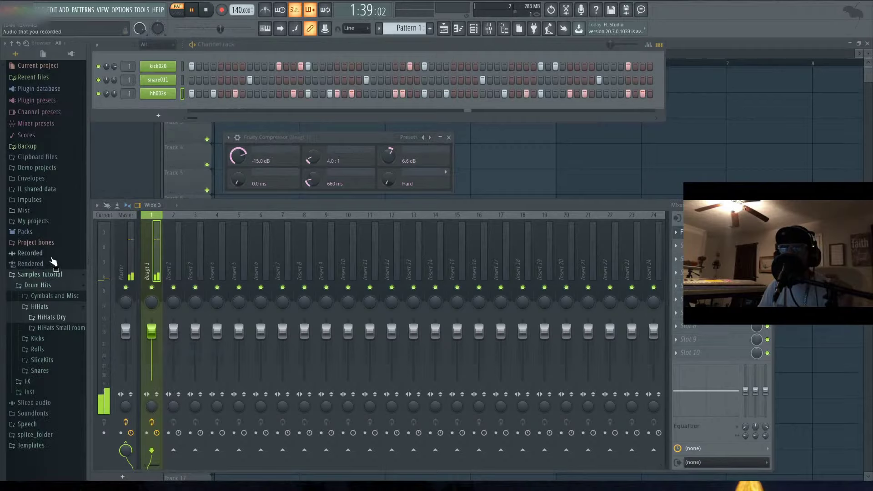
pyautogui.click(50, 309)
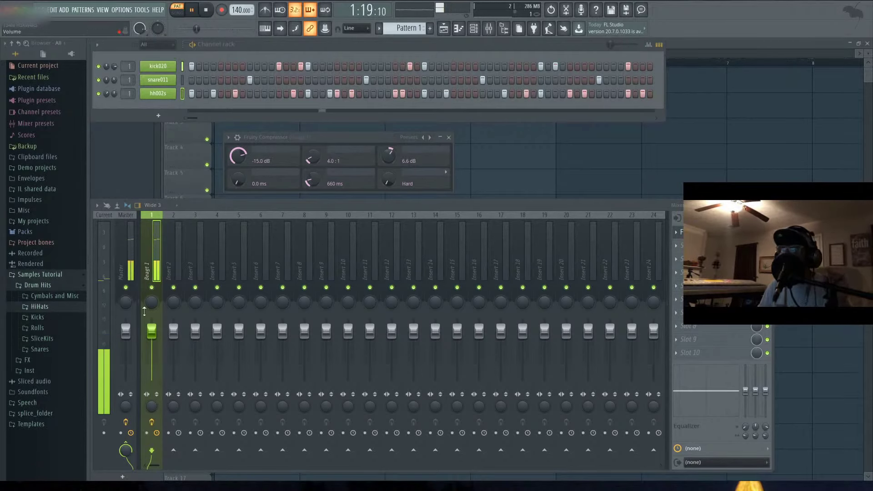
# Step: Lower the Beagt 1 fader to about -12.9 dB, raise it to about -11.2 dB, and reset it to its default
pyautogui.moveTo(152, 330); pyautogui.dragTo(153, 347)
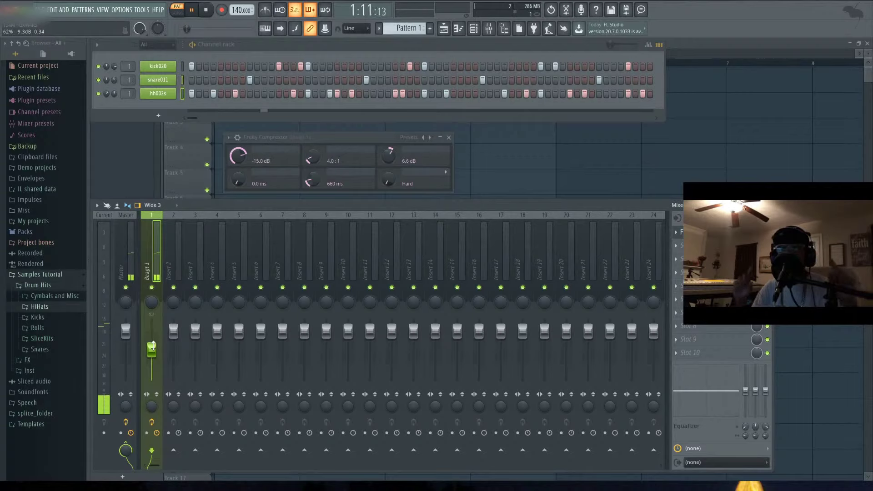
pyautogui.moveTo(153, 345); pyautogui.dragTo(153, 354)
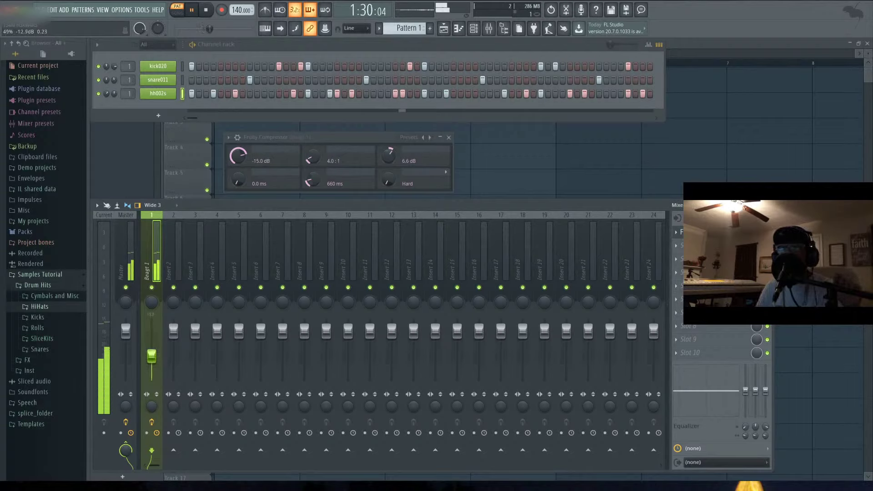
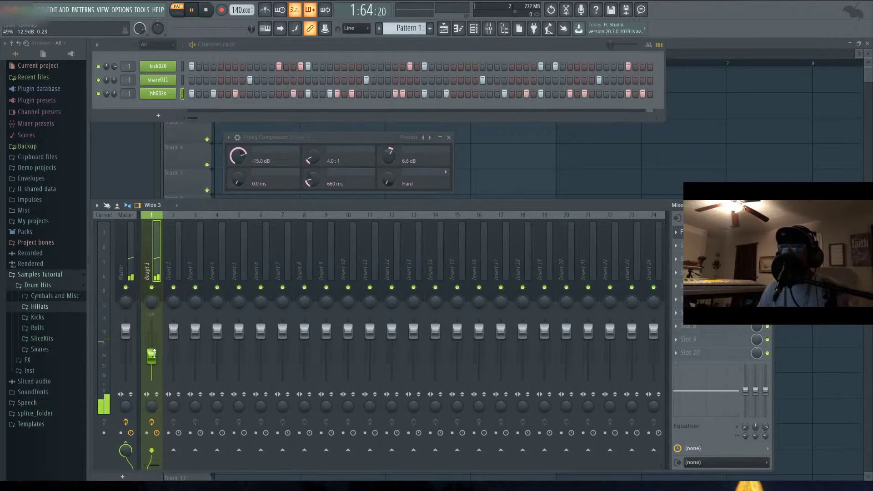
pyautogui.moveTo(153, 354); pyautogui.dragTo(153, 351)
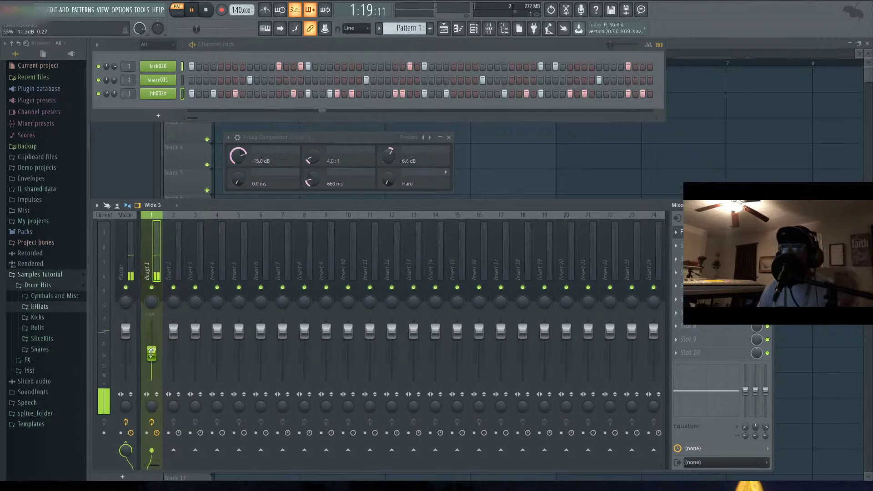
pyautogui.rightClick(153, 352)
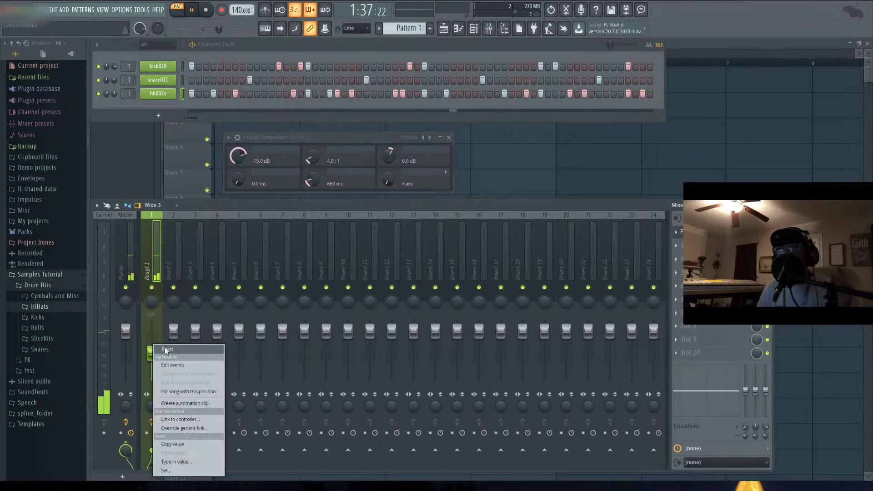
pyautogui.click(165, 349)
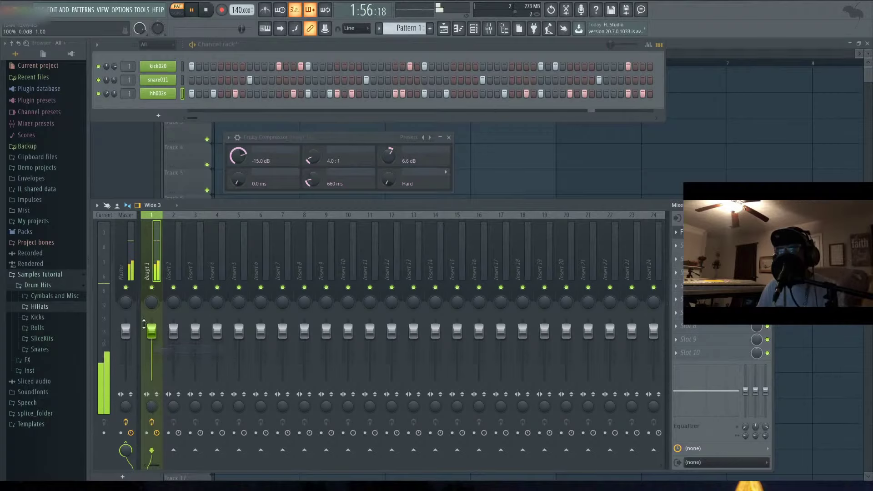
# Step: Try the Beagt 1 fader at about -7.1 dB and restore its default level
pyautogui.moveTo(151, 331)
pyautogui.mouseDown()
pyautogui.moveTo(151, 361)
pyautogui.moveTo(151, 345)
pyautogui.mouseUp()
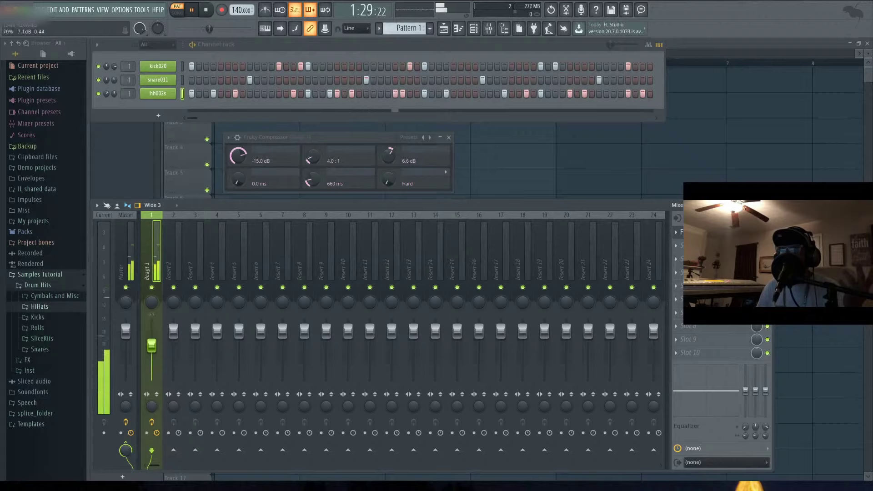
pyautogui.rightClick(154, 346)
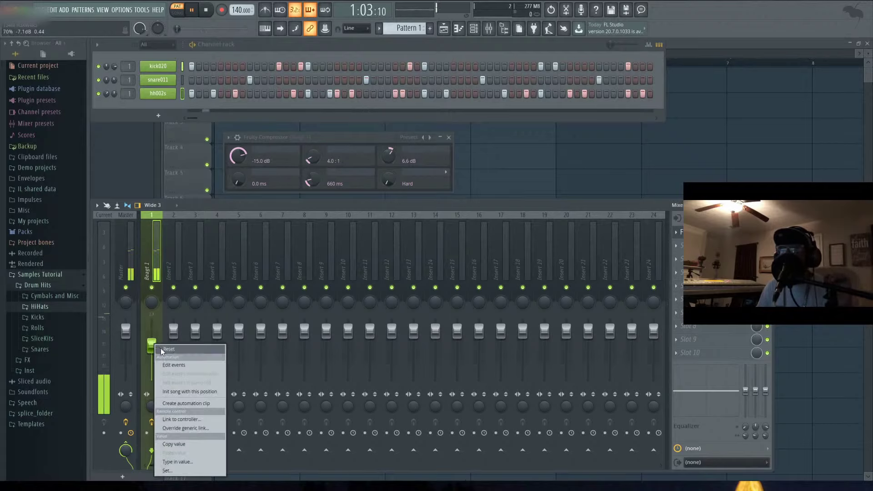
pyautogui.click(160, 348)
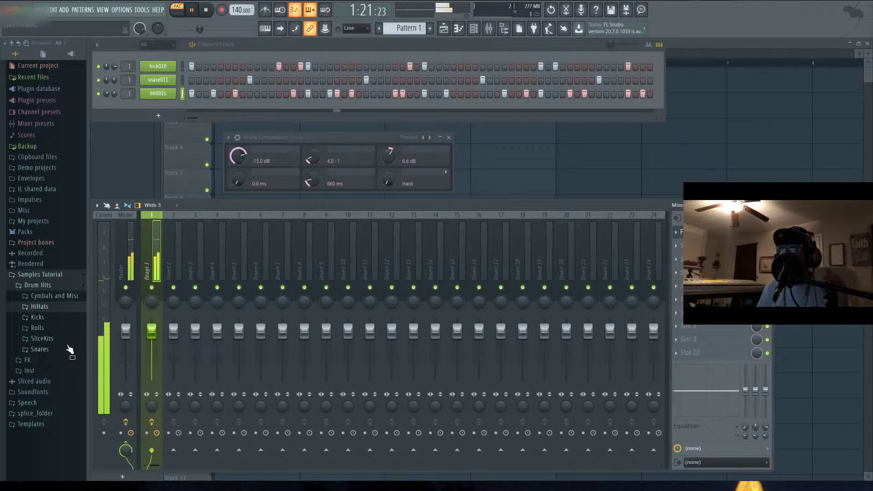
# Step: Collapse the Drum Hits folder, expand the FX folder in the sample browser, and stop playback
pyautogui.click(37, 285)
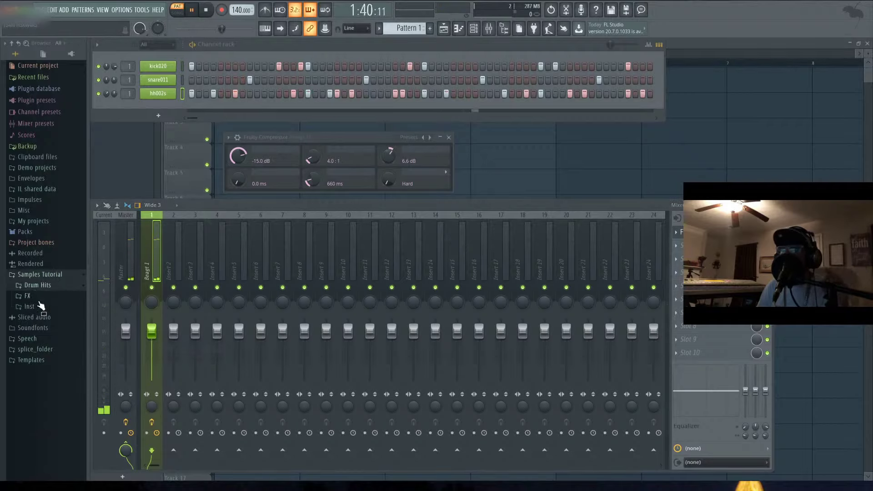
pyautogui.click(36, 297)
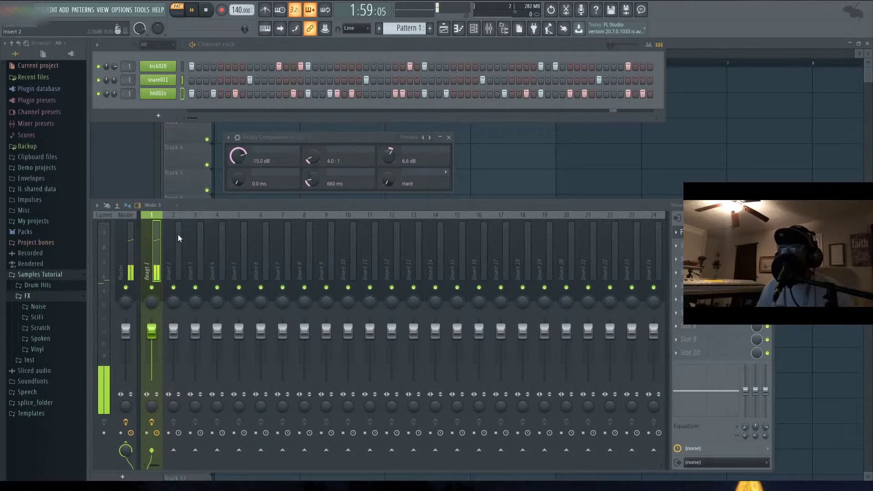
pyautogui.press('space')
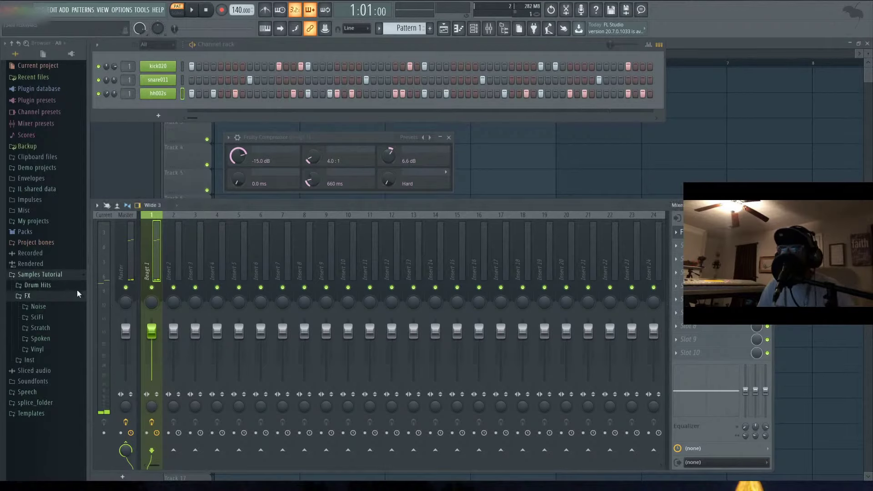
# Step: Audition the first samples in the FX SciFi folder, starting with scifi10, and collapse the folder
pyautogui.click(50, 315)
pyautogui.click(50, 326)
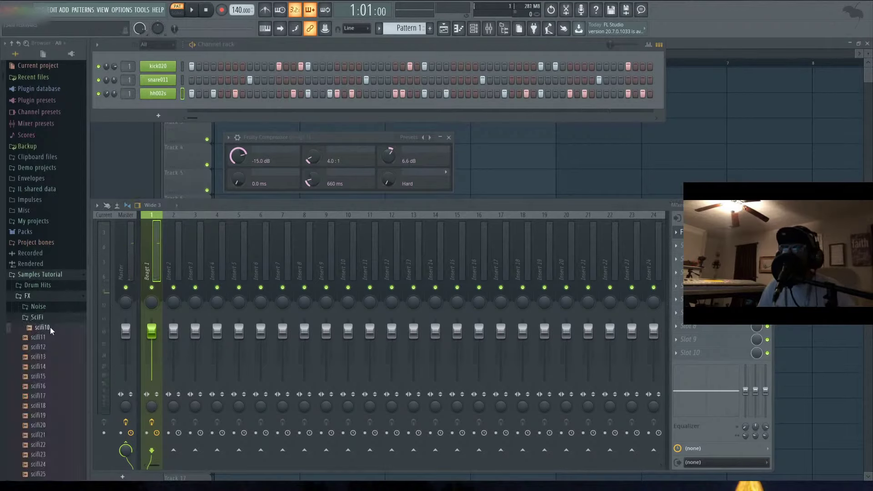
pyautogui.scroll(-5, 55, 281)
pyautogui.press('Down')
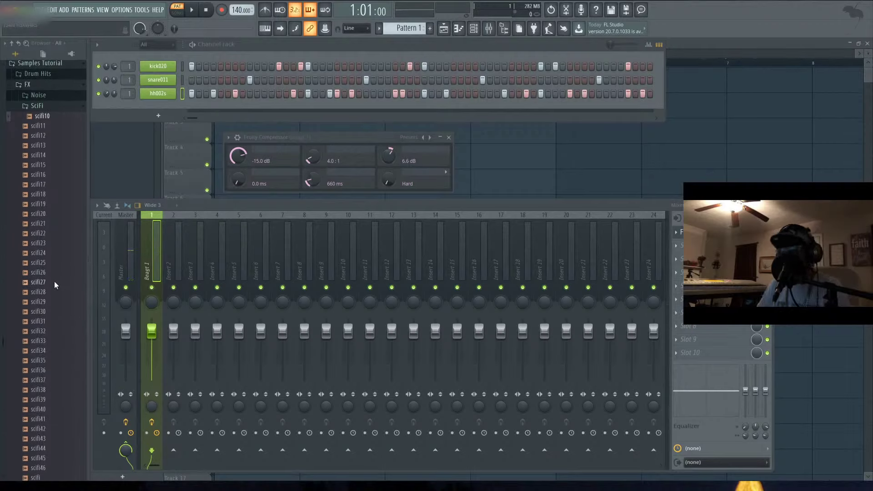
pyautogui.press('Down')
pyautogui.press('Down')
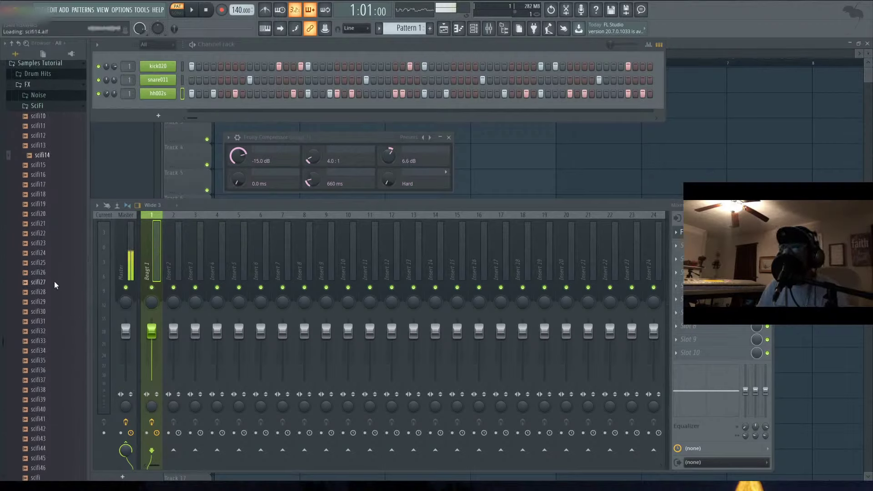
pyautogui.press('Down')
pyautogui.press('Down')
pyautogui.click(51, 106)
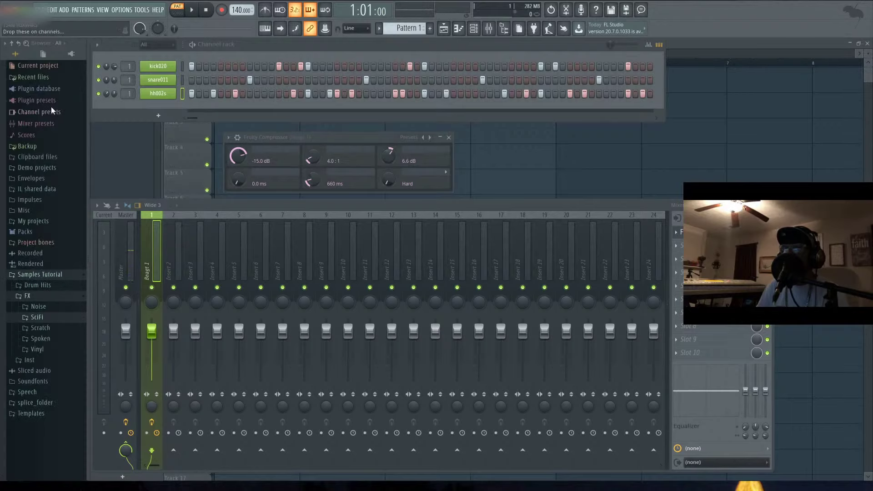
# Step: Expand the FX Scratch folder and audition its samples from scratch001 through scratch005
pyautogui.click(51, 326)
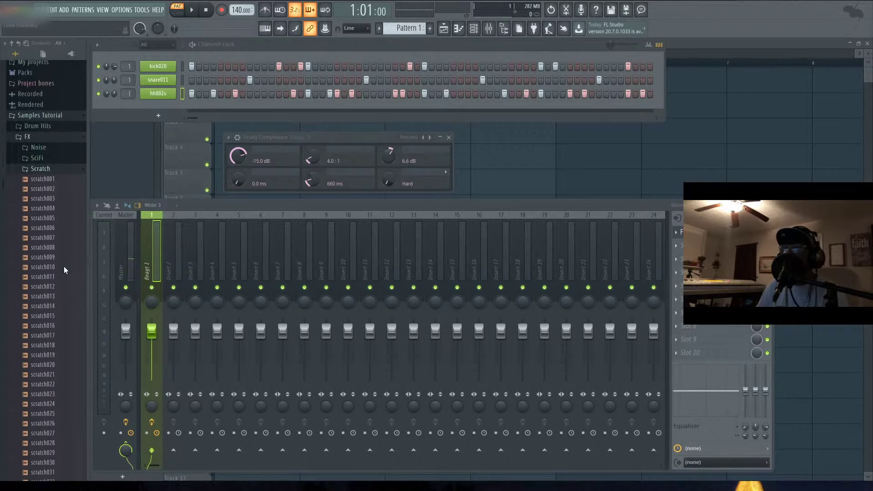
pyautogui.press('Down')
pyautogui.press('Down')
pyautogui.press('Down')
pyautogui.press('Down')
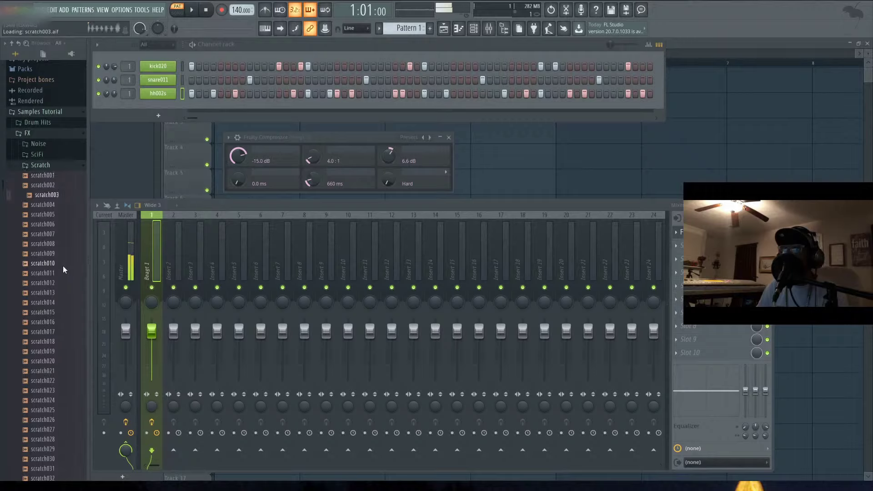
pyautogui.press('Down')
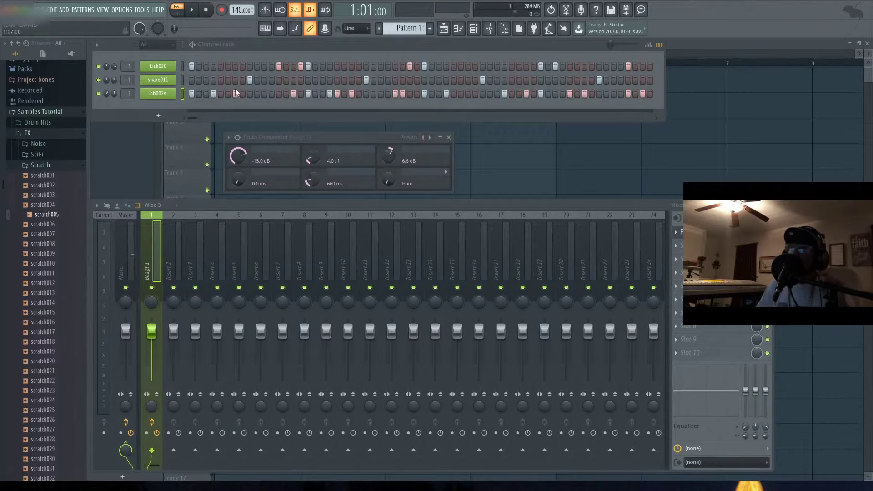
# Step: Bring up the playlist, place Pattern 1 on Track 1 for bars 1 to 4, and play it briefly in song mode
pyautogui.click(296, 43)
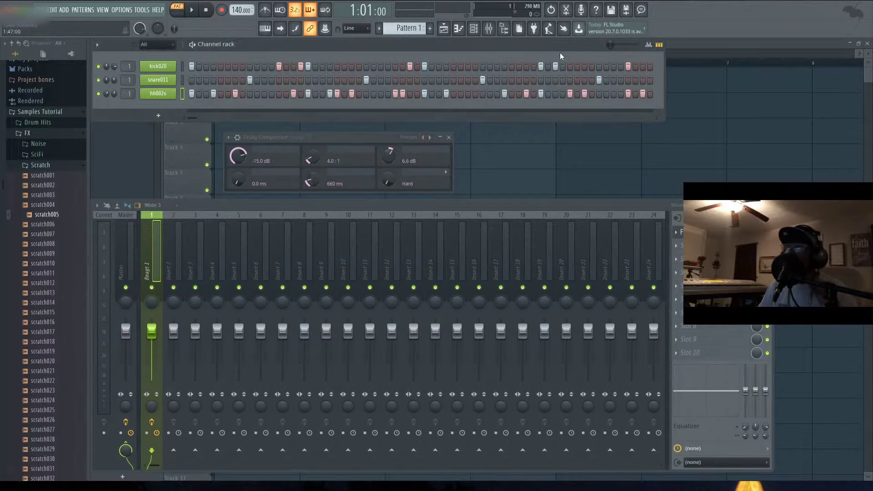
pyautogui.click(700, 47)
pyautogui.moveTo(63, 213); pyautogui.dragTo(65, 214)
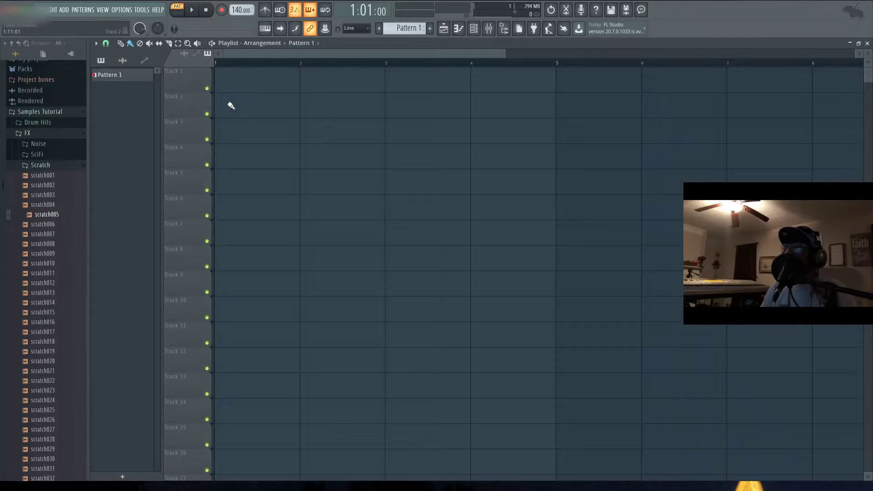
pyautogui.click(238, 83)
pyautogui.moveTo(335, 81); pyautogui.dragTo(502, 84)
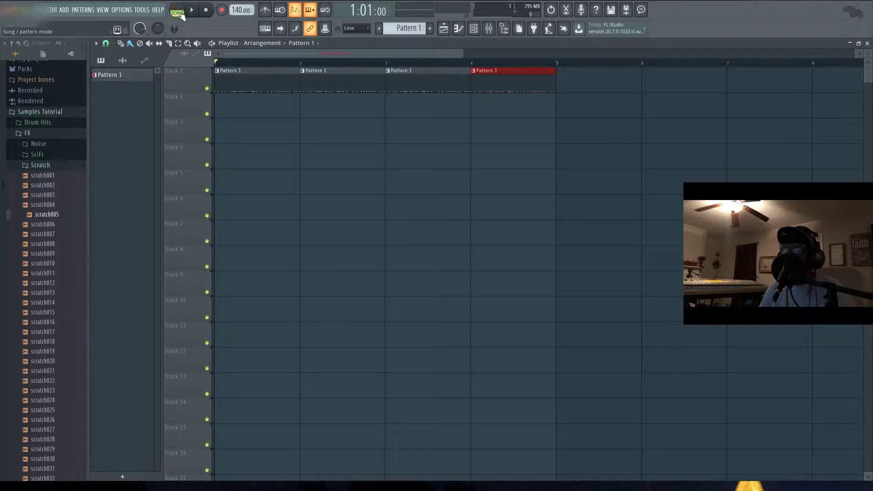
pyautogui.press('space')
pyautogui.press('space')
# Step: Add the scratch005 sample to Track 2 at bar 2 and play the arrangement from the start
pyautogui.moveTo(53, 219); pyautogui.dragTo(307, 111)
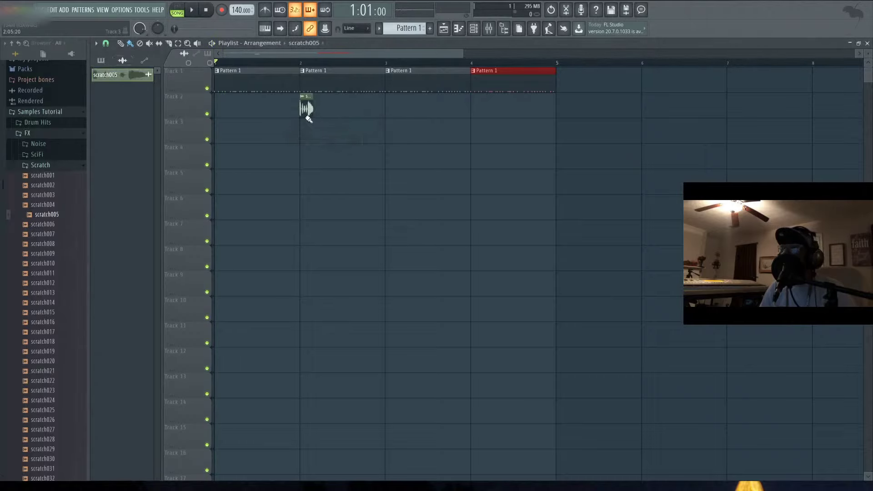
pyautogui.press('space')
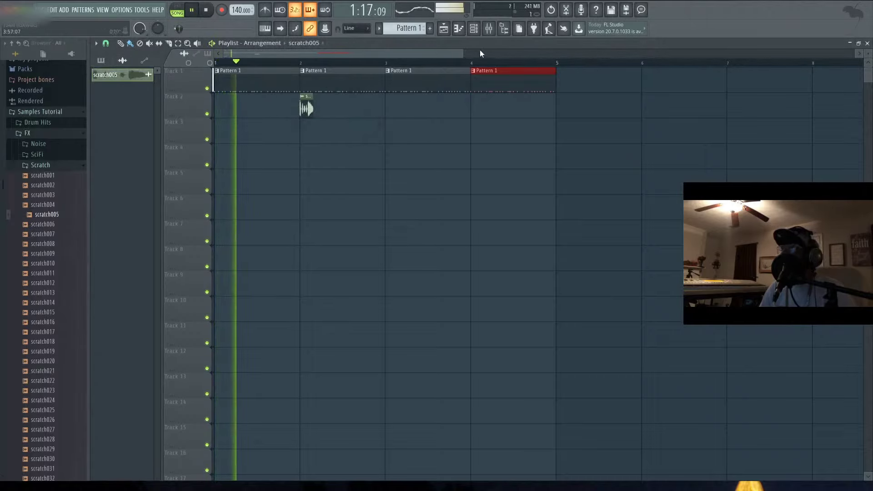
pyautogui.moveTo(462, 53); pyautogui.dragTo(307, 53)
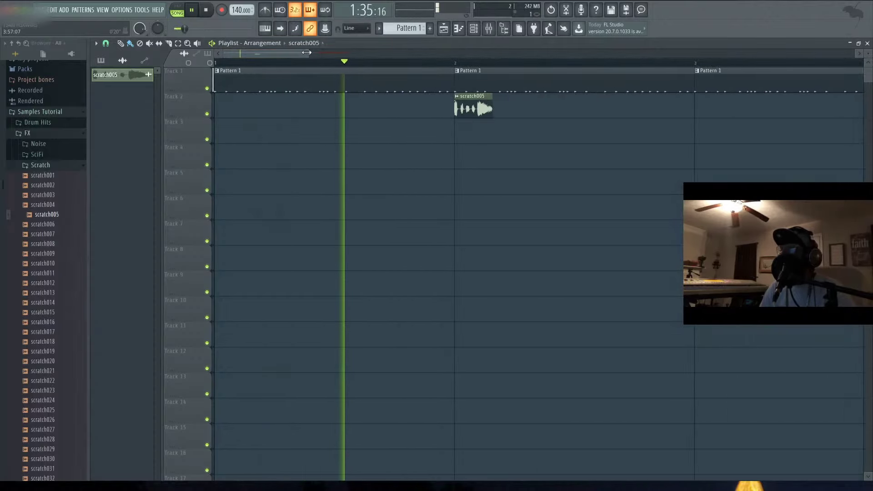
pyautogui.press('space')
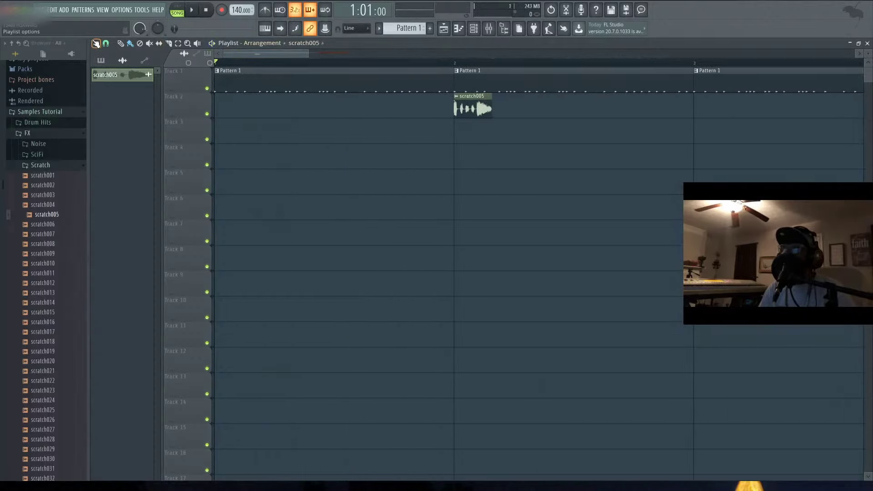
# Step: Set the playlist's snap to Beat
pyautogui.click(96, 43)
pyautogui.click(95, 43)
pyautogui.click(106, 44)
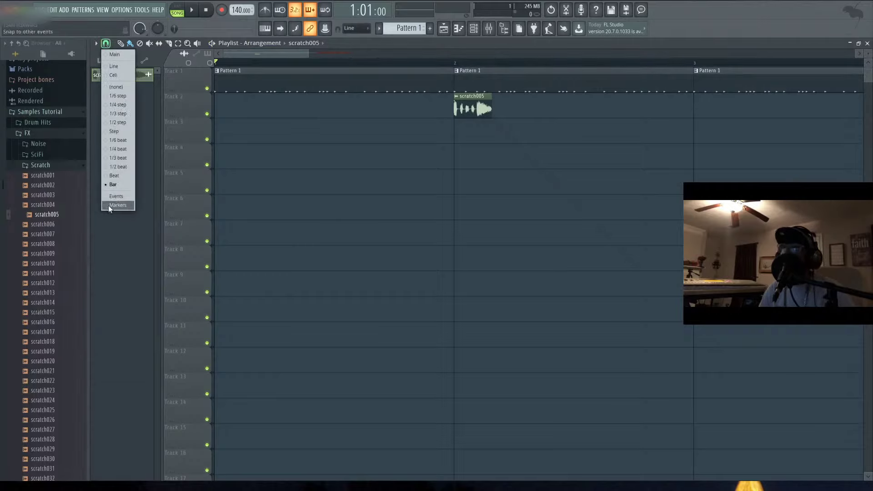
pyautogui.click(120, 176)
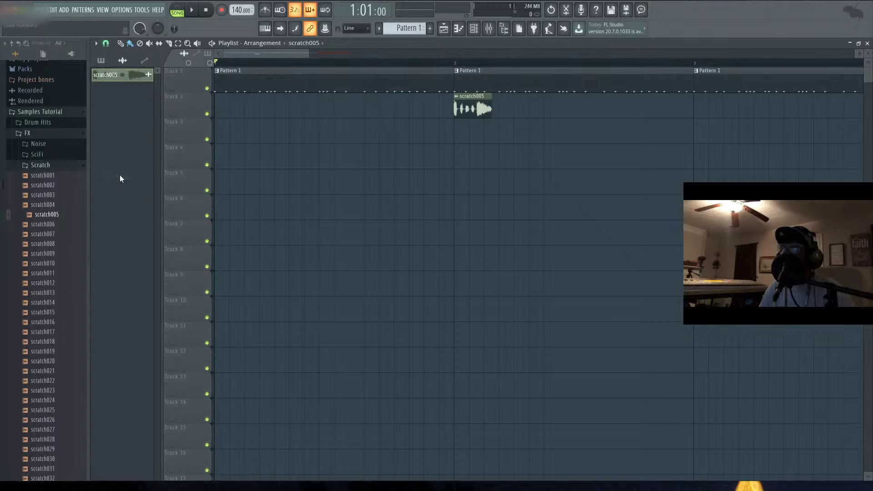
pyautogui.moveTo(308, 54); pyautogui.dragTo(275, 54)
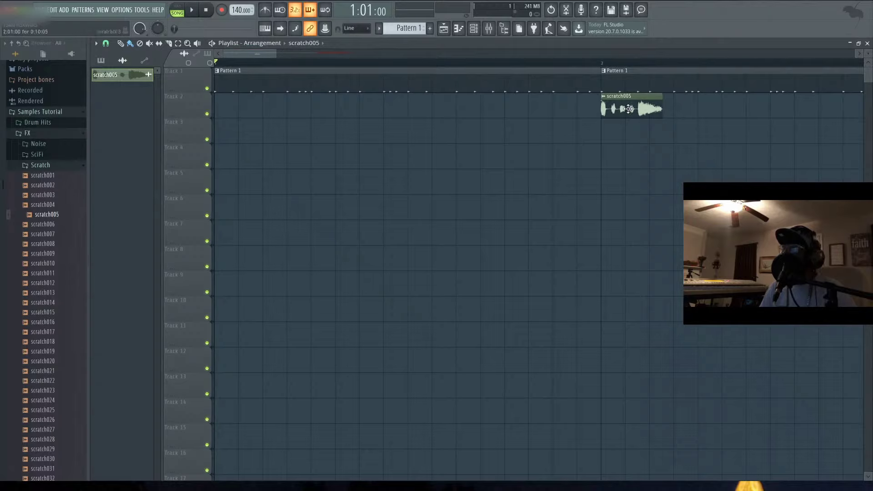
# Step: Move the scratch005 clip on Track 2 to three beats before bar 2, checking its timing with playback from 1:45
pyautogui.moveTo(629, 109); pyautogui.dragTo(568, 111)
pyautogui.press('space')
pyautogui.press('space')
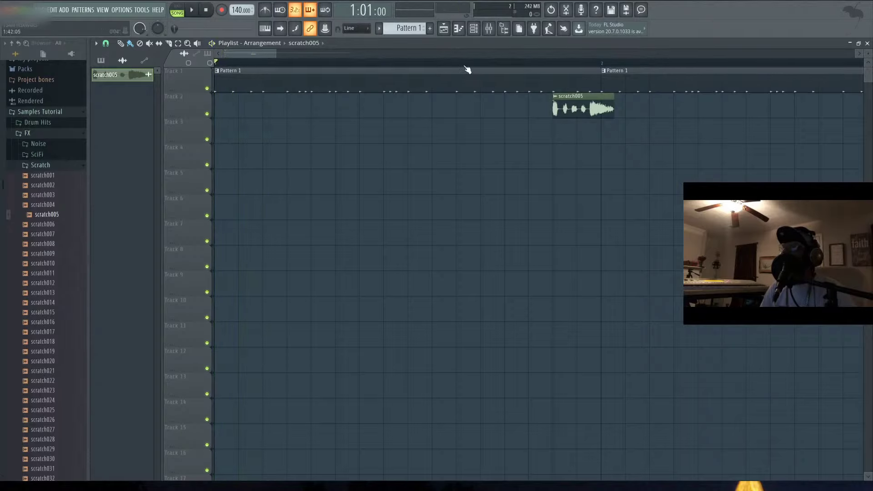
pyautogui.click(481, 63)
pyautogui.press('space')
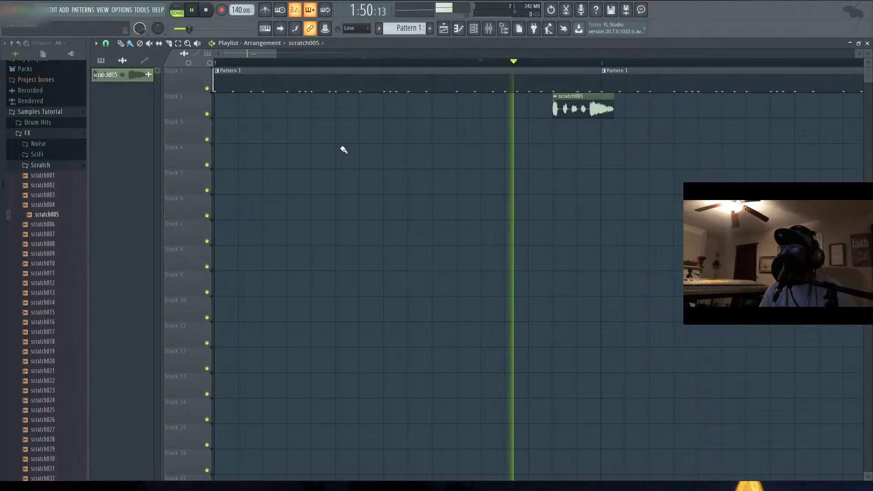
pyautogui.press('space')
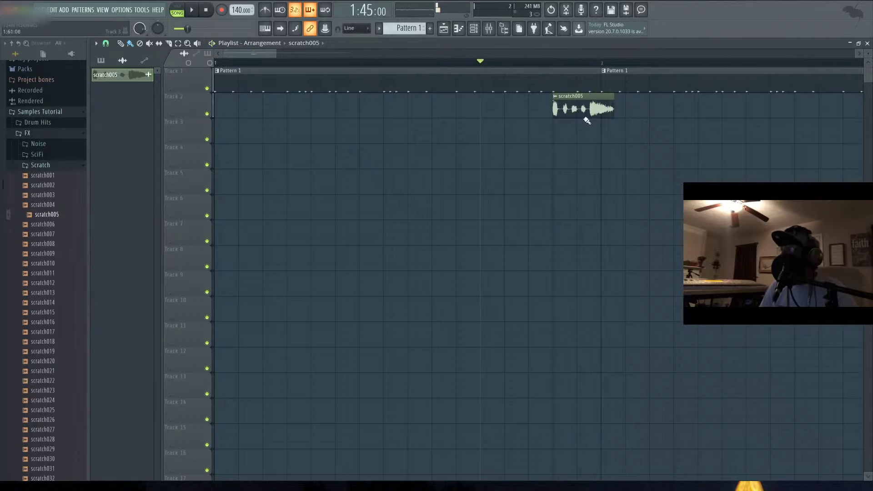
pyautogui.moveTo(598, 108); pyautogui.dragTo(573, 108)
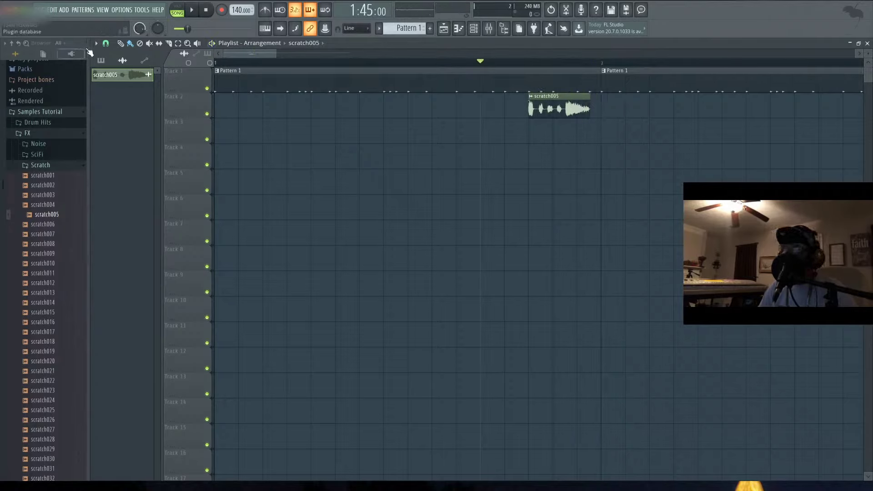
# Step: Set the playlist snap to (none), move the scratch005 clip on Track 2 to end exactly at bar 2, and play it back
pyautogui.click(105, 43)
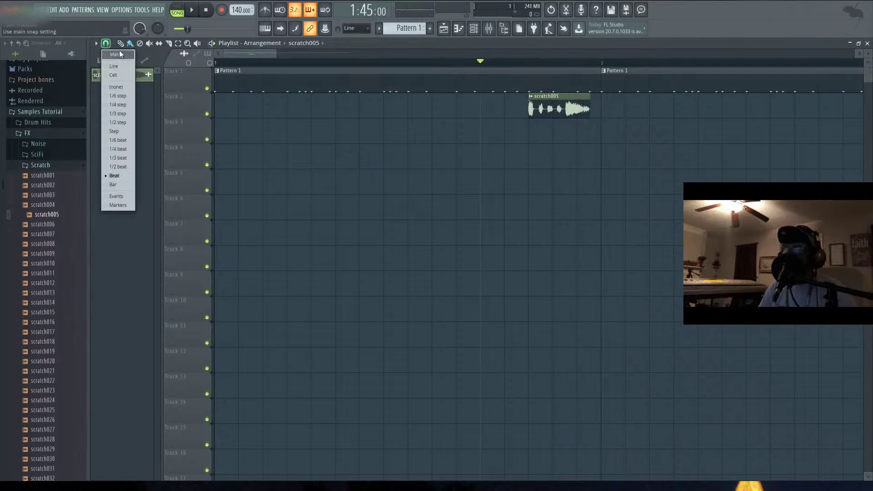
pyautogui.click(119, 87)
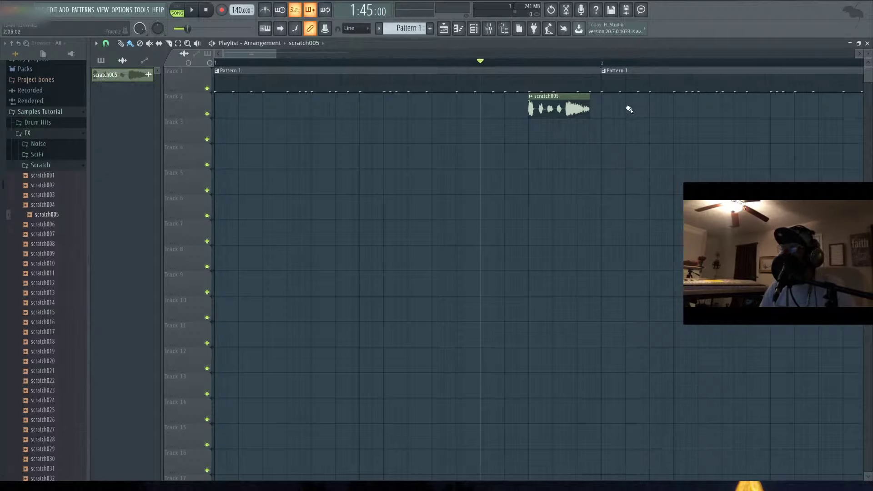
pyautogui.scroll(3, 629, 109)
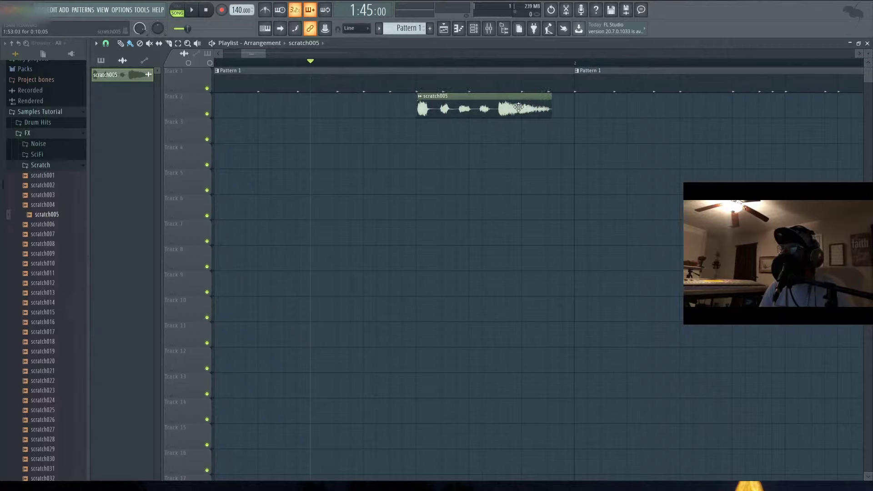
pyautogui.moveTo(518, 107); pyautogui.dragTo(541, 107)
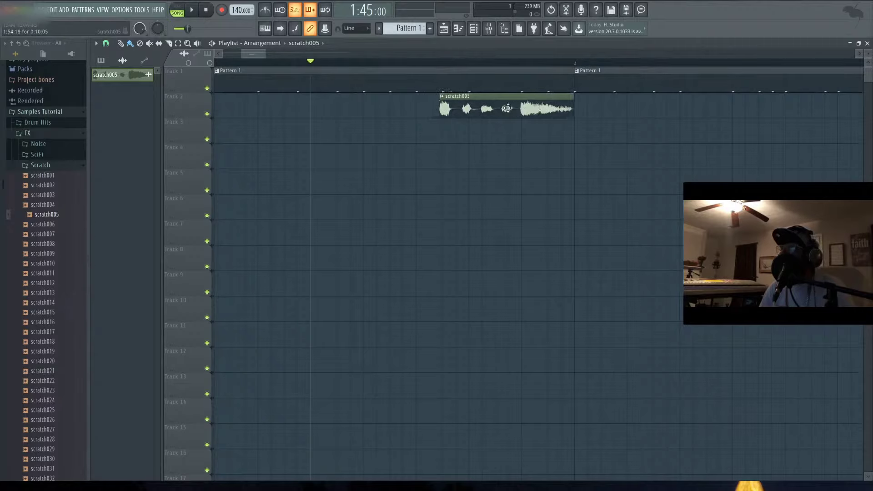
pyautogui.press('space')
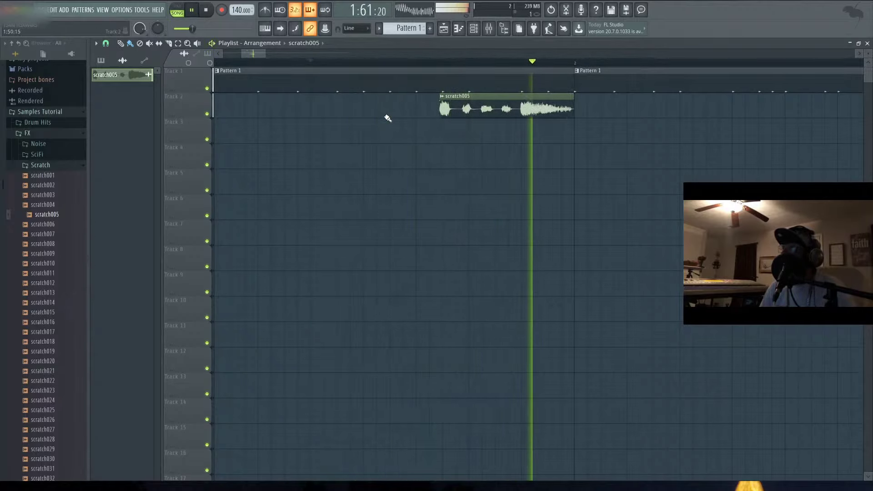
pyautogui.press('space')
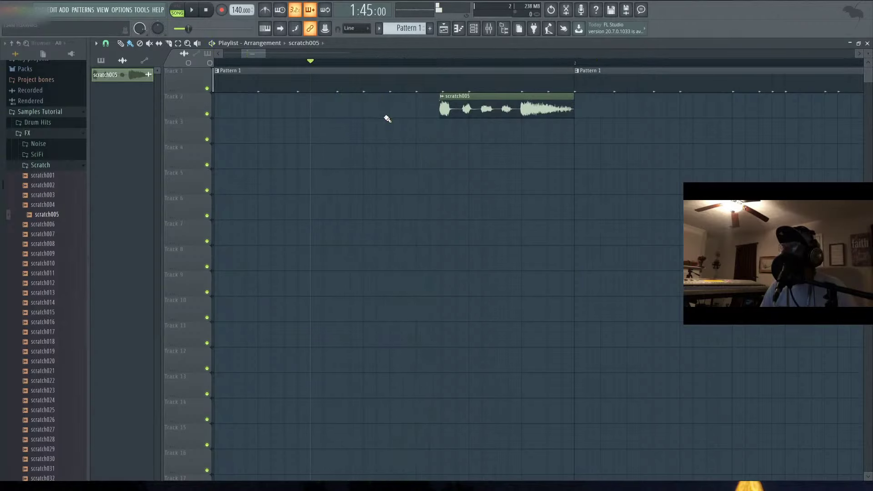
# Step: Adjust the scratch005 channel's volume in the channel rack and play the scratch section from 1:45
pyautogui.scroll(-3, 523, 159)
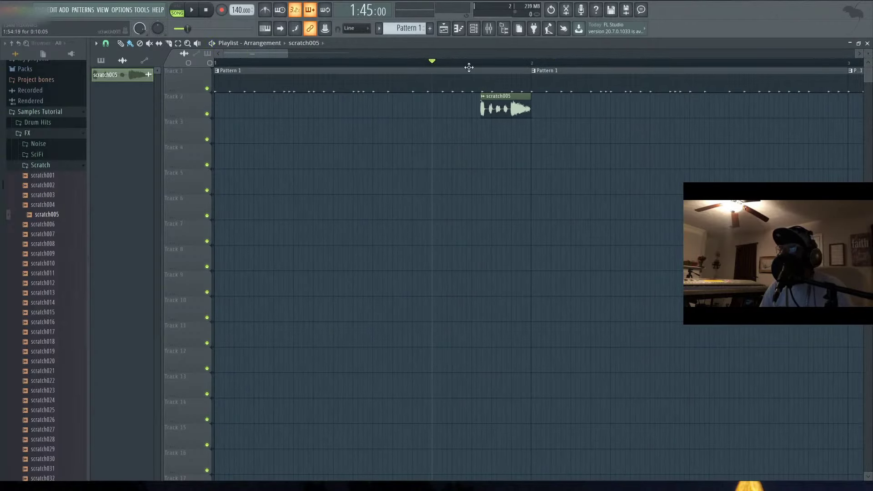
pyautogui.click(474, 34)
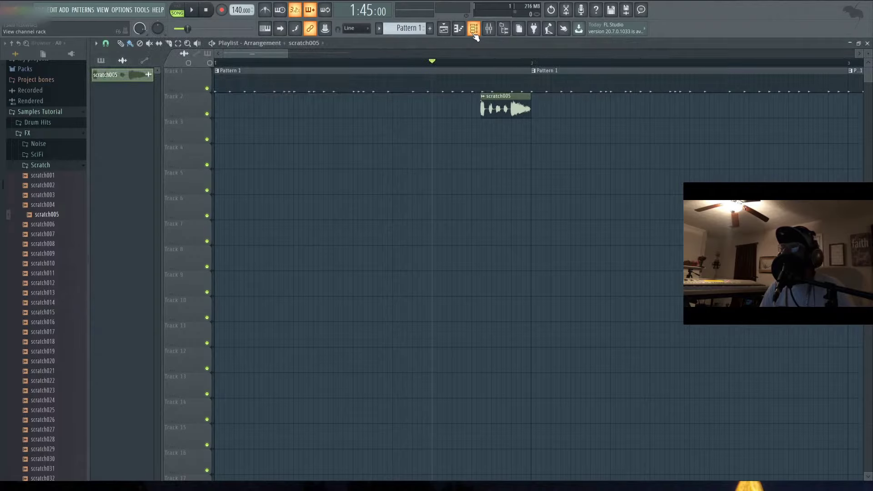
pyautogui.click(115, 64)
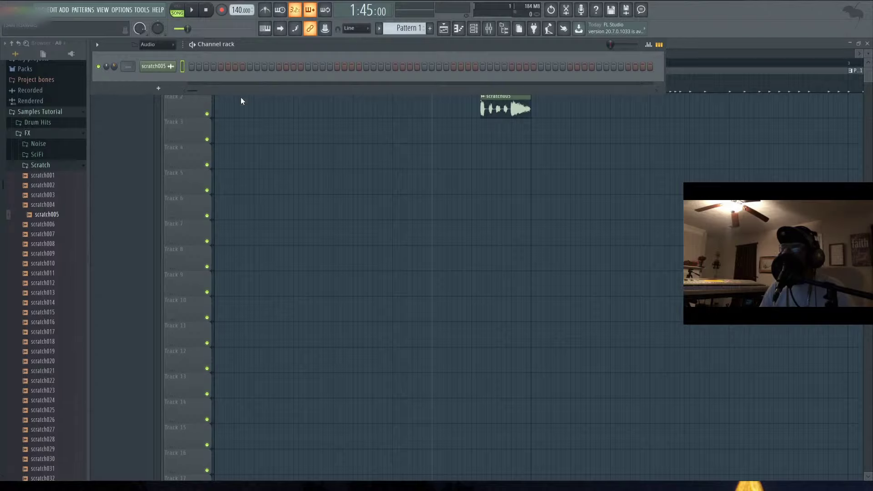
pyautogui.press('space')
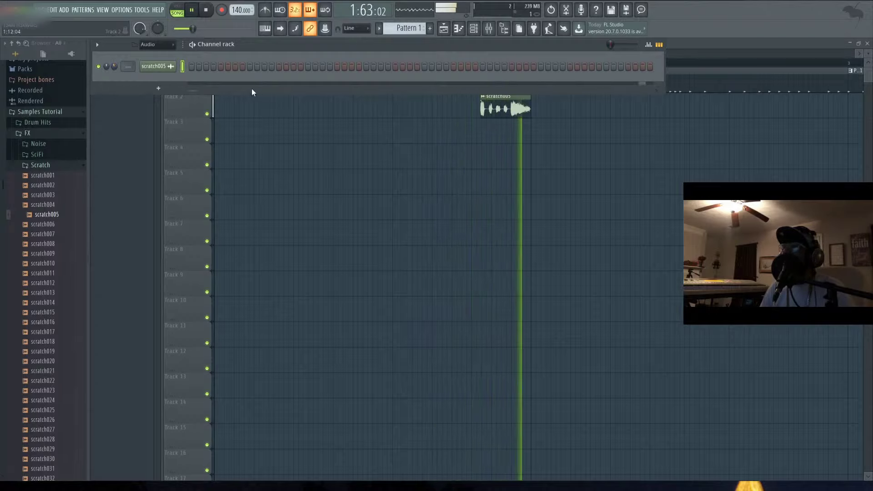
pyautogui.click(688, 41)
pyautogui.press('space')
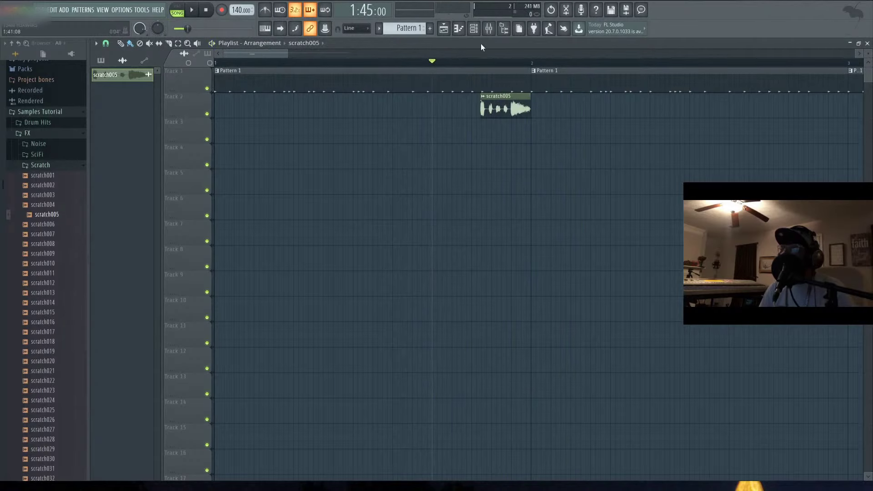
# Step: Check the track levels in the mixer during playback, including a pass starting at 1:32:18
pyautogui.click(489, 28)
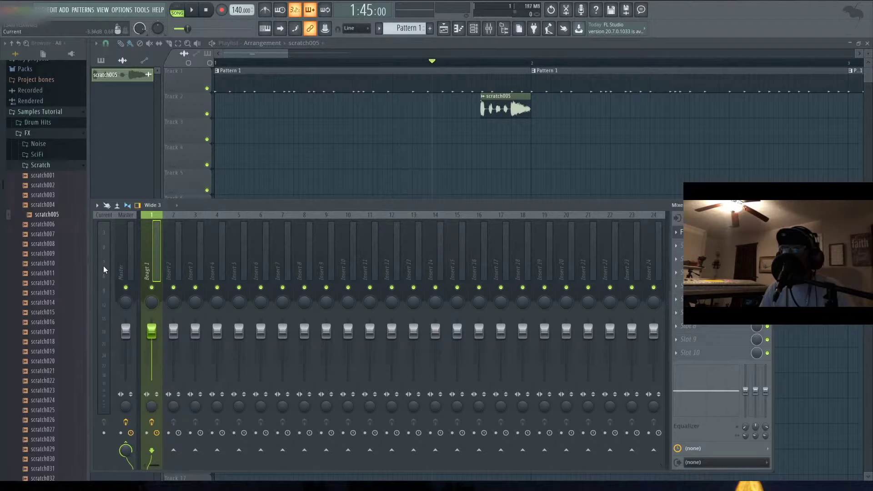
pyautogui.press('space')
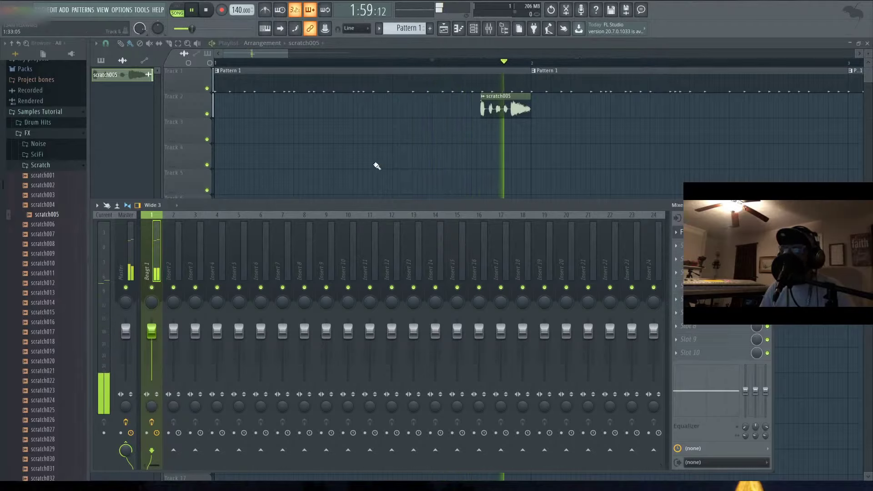
pyautogui.press('space')
pyautogui.press('F9')
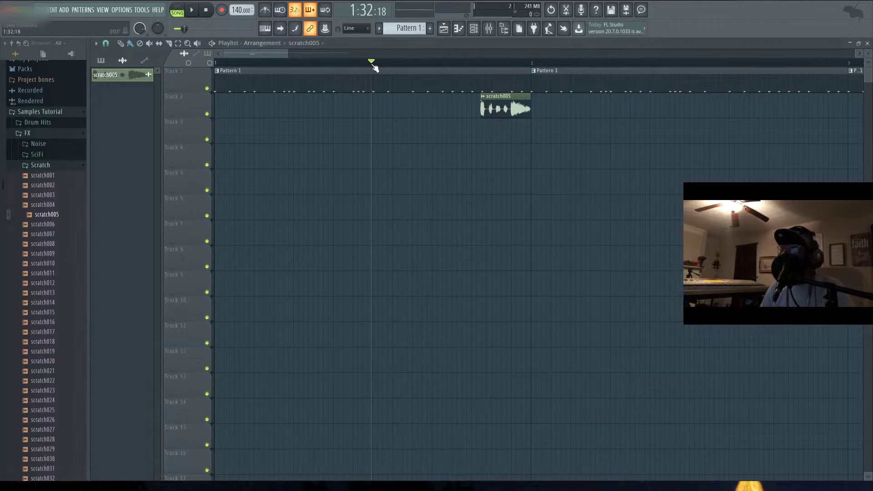
pyautogui.press('space')
pyautogui.press('F9')
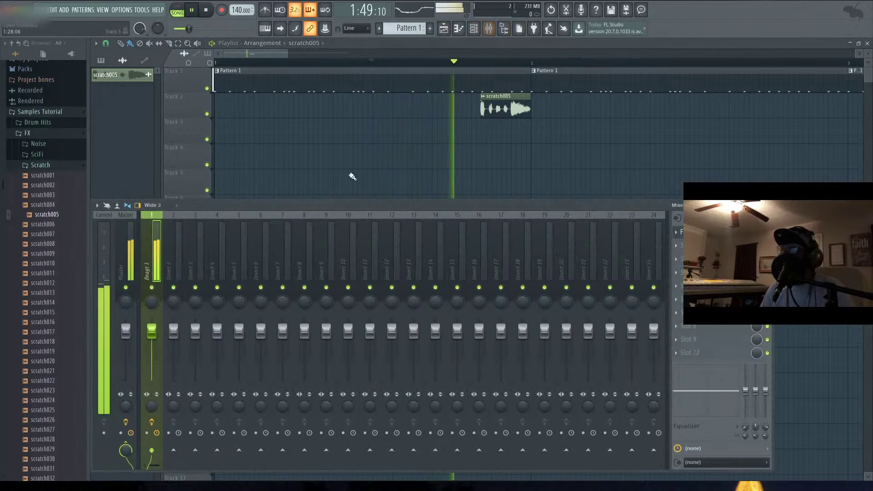
pyautogui.press('space')
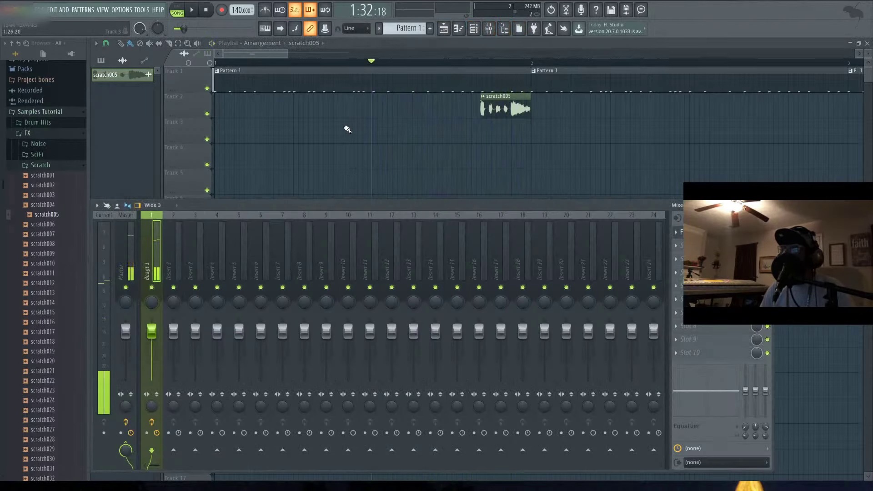
# Step: Set the channel rack's filter to show all channels
pyautogui.click(475, 29)
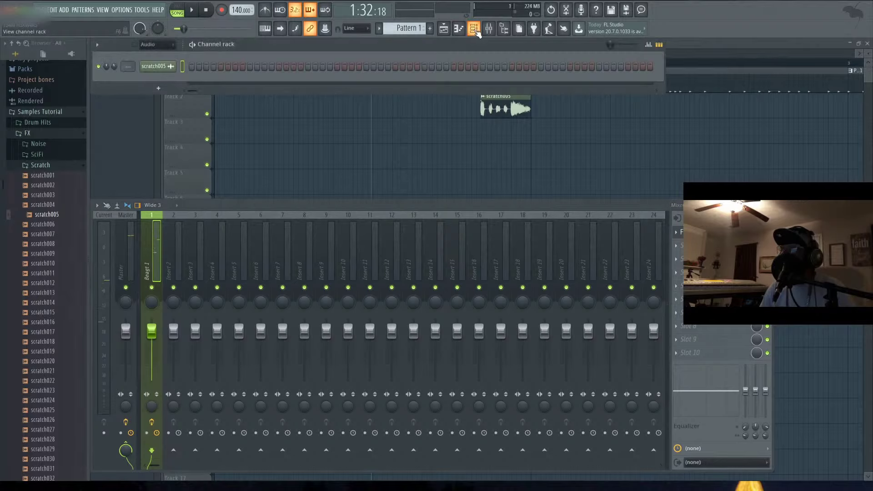
pyautogui.click(171, 44)
pyautogui.click(162, 57)
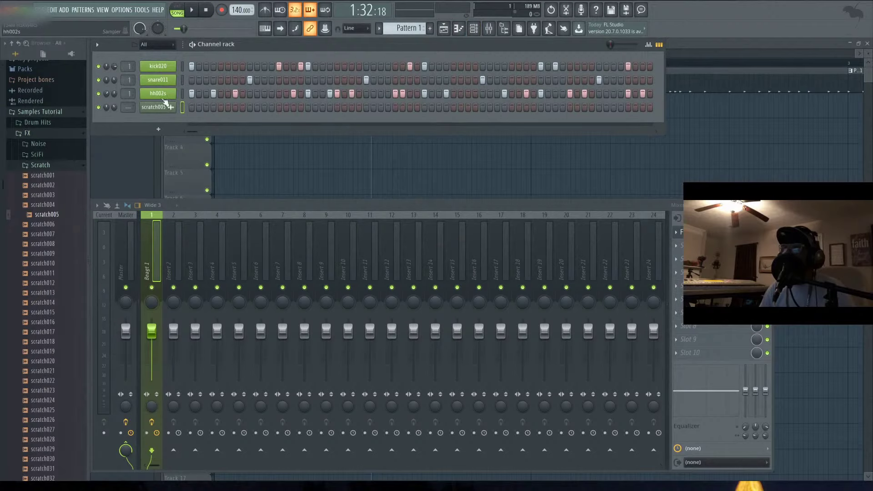
# Step: Examine the hh002s channel's sample, envelope and miscellaneous settings, and close its window
pyautogui.click(159, 93)
pyautogui.click(265, 299)
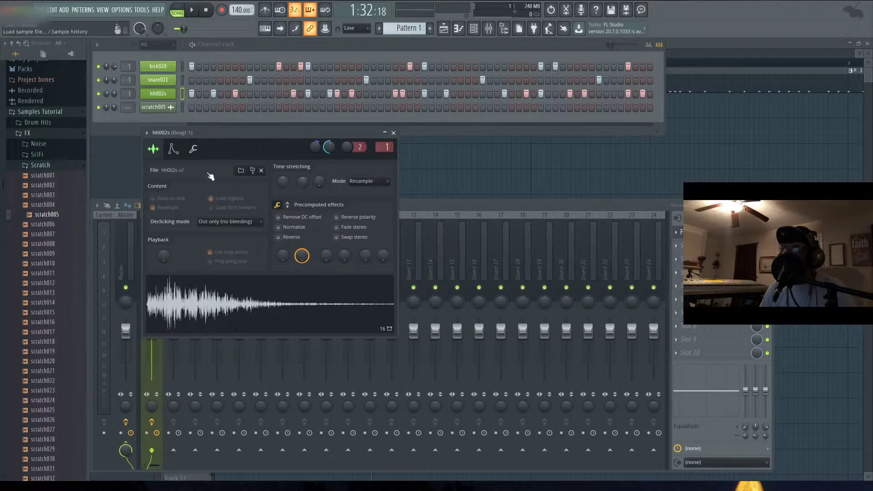
pyautogui.click(172, 150)
pyautogui.click(194, 151)
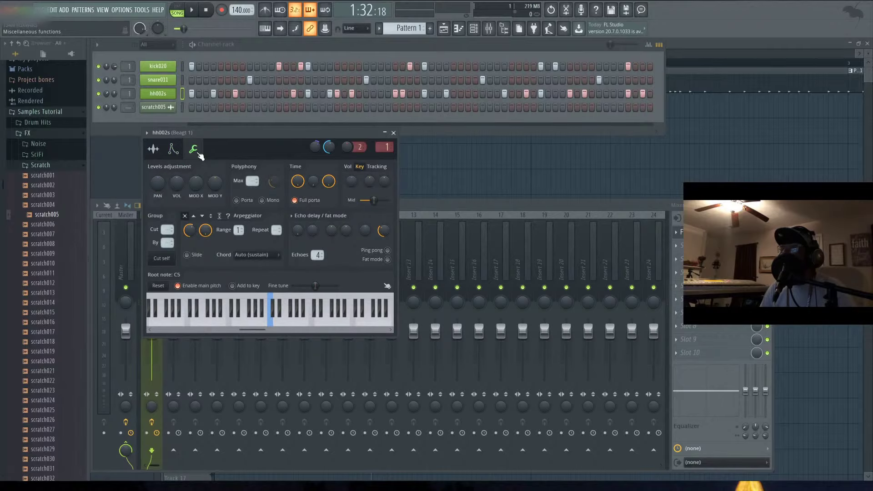
pyautogui.click(163, 153)
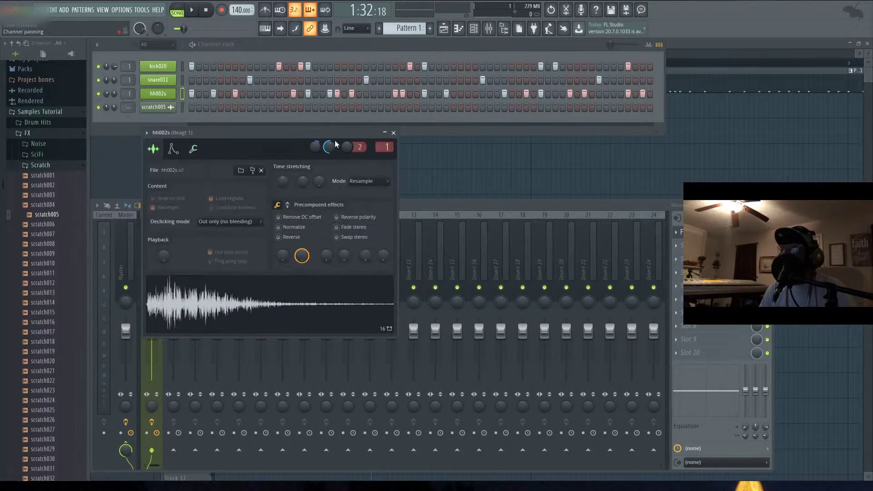
pyautogui.click(394, 133)
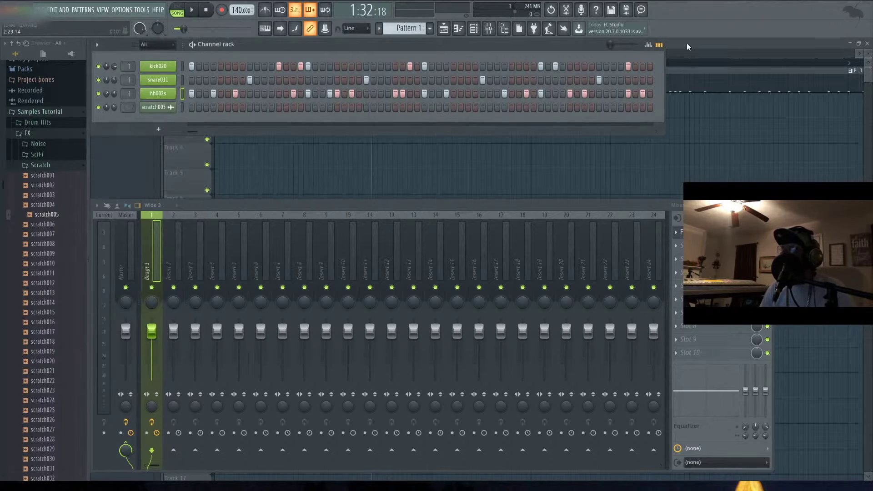
# Step: Return to the playlist and play the arrangement from 1:32:18 through the scratch clip
pyautogui.click(687, 44)
pyautogui.press('space')
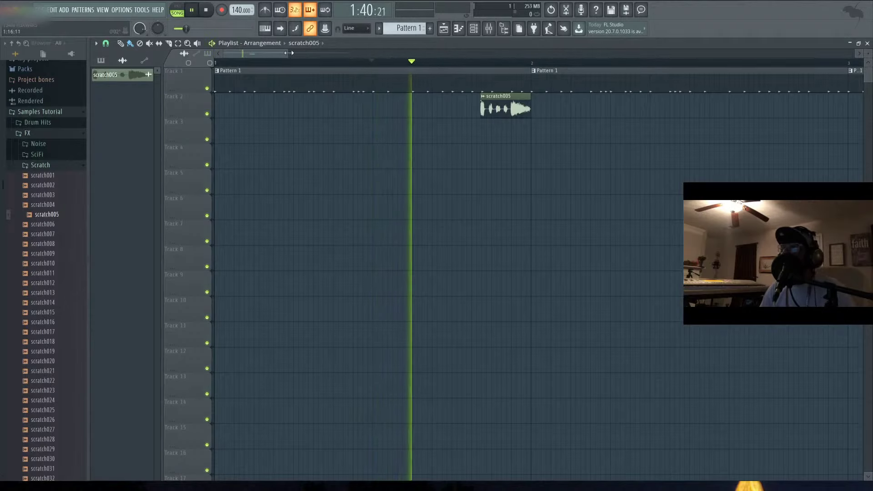
pyautogui.scroll(-3, 315, 98)
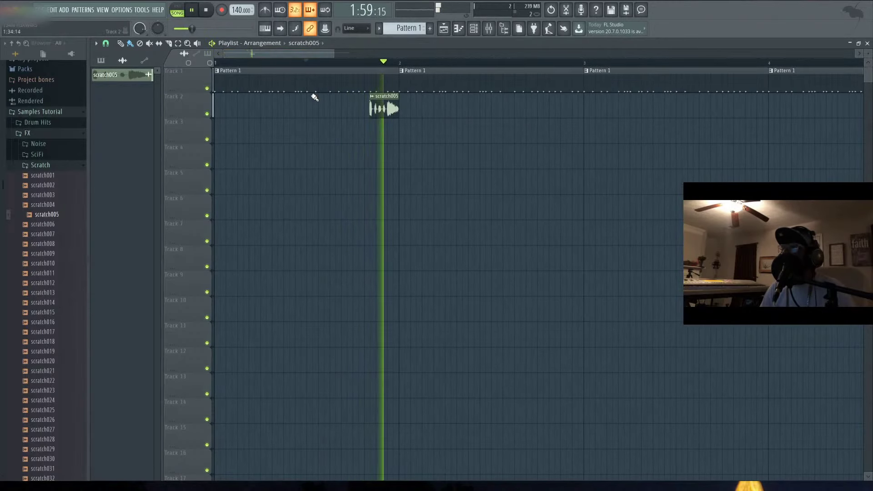
pyautogui.press('space')
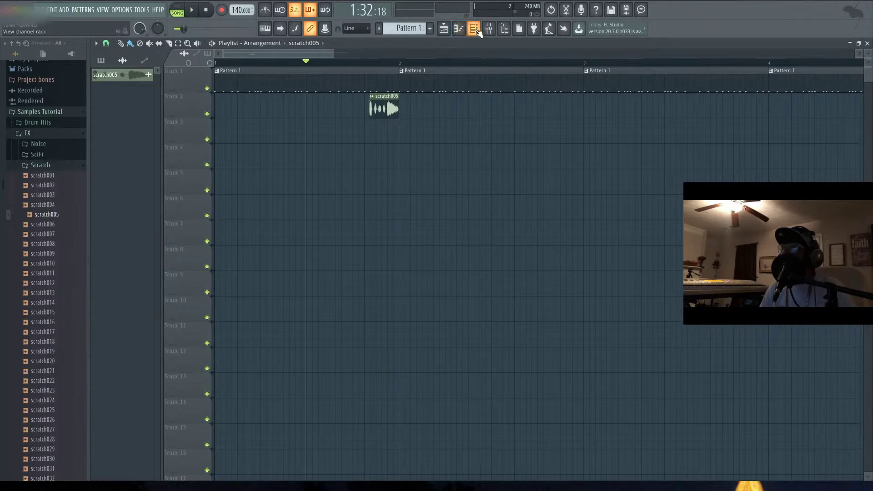
# Step: Set the scratch005 channel's volume to about 36% and check its balance against the drums in playback
pyautogui.doubleClick(398, 71)
pyautogui.press('space')
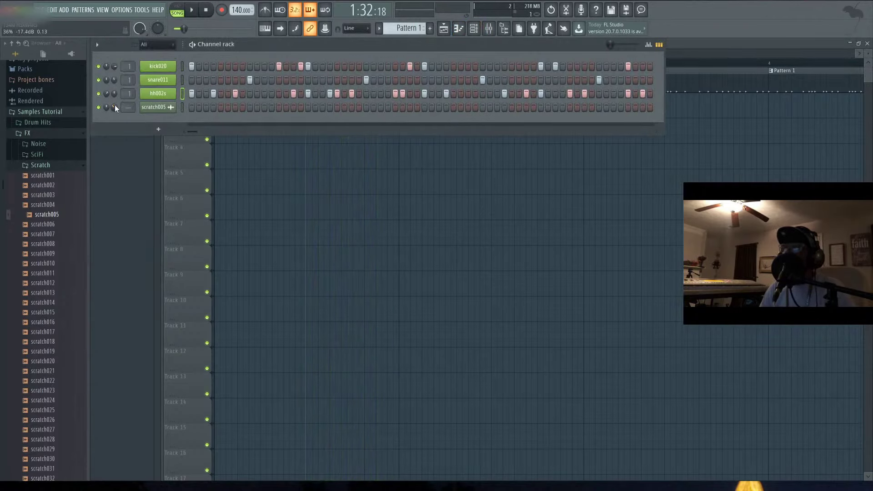
pyautogui.moveTo(115, 105)
pyautogui.mouseDown()
pyautogui.moveTo(114, 113)
pyautogui.moveTo(114, 105)
pyautogui.mouseUp()
pyautogui.press('space')
pyautogui.press('space')
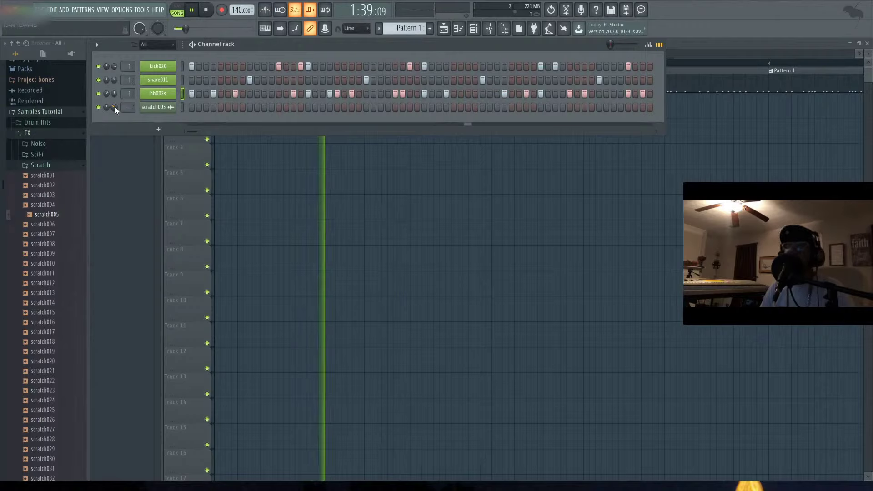
pyautogui.press('F5')
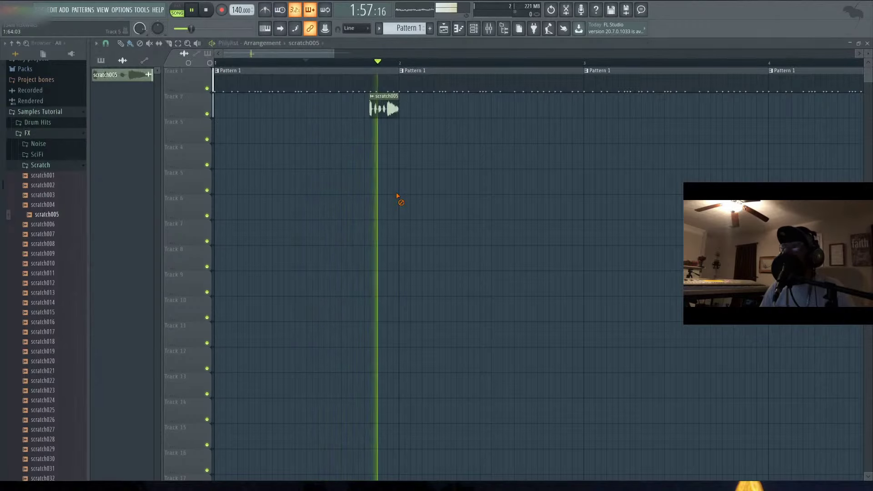
pyautogui.press('space')
pyautogui.press('space')
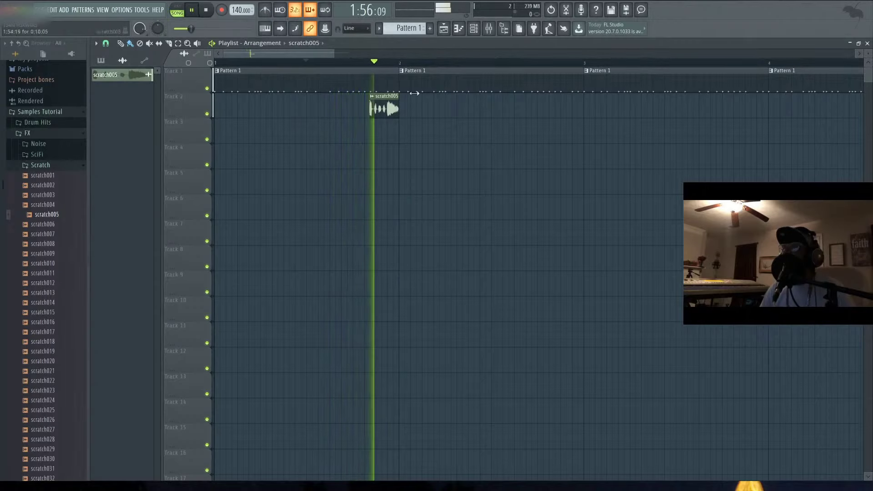
pyautogui.press('space')
# Step: Bring up the scratch005 channel's settings and route the channel to mixer track 2
pyautogui.click(478, 31)
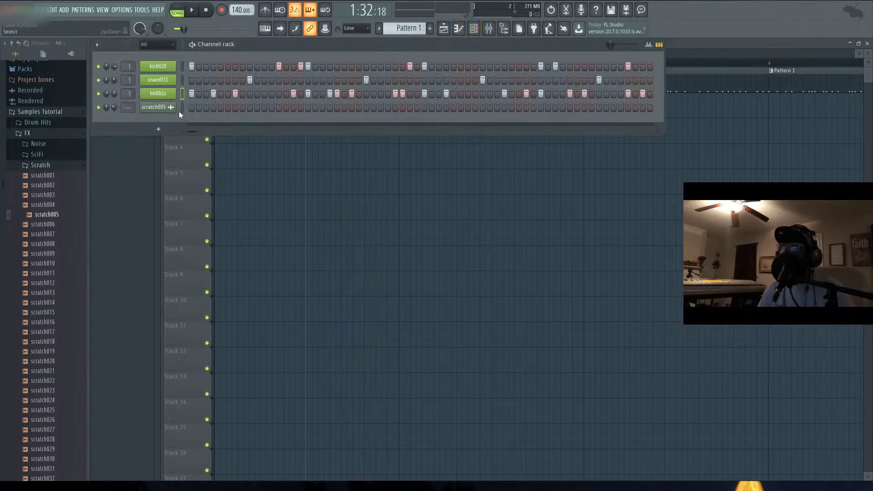
pyautogui.click(163, 107)
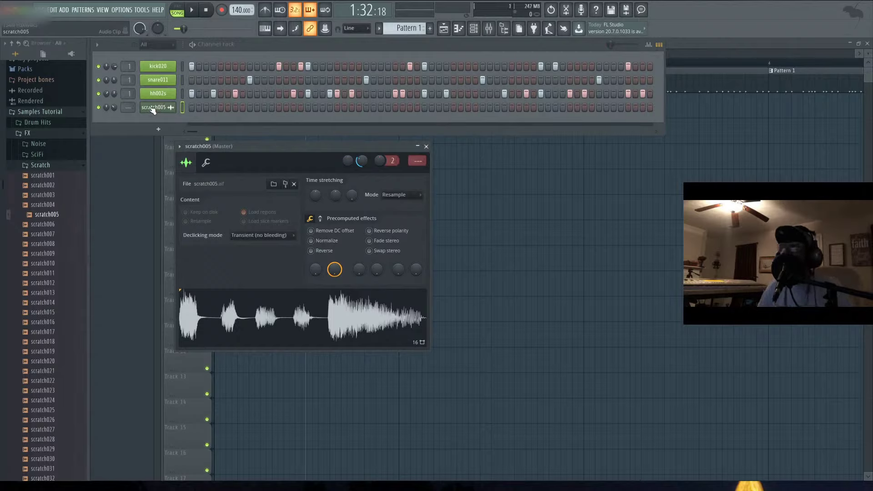
pyautogui.moveTo(134, 108); pyautogui.dragTo(134, 104)
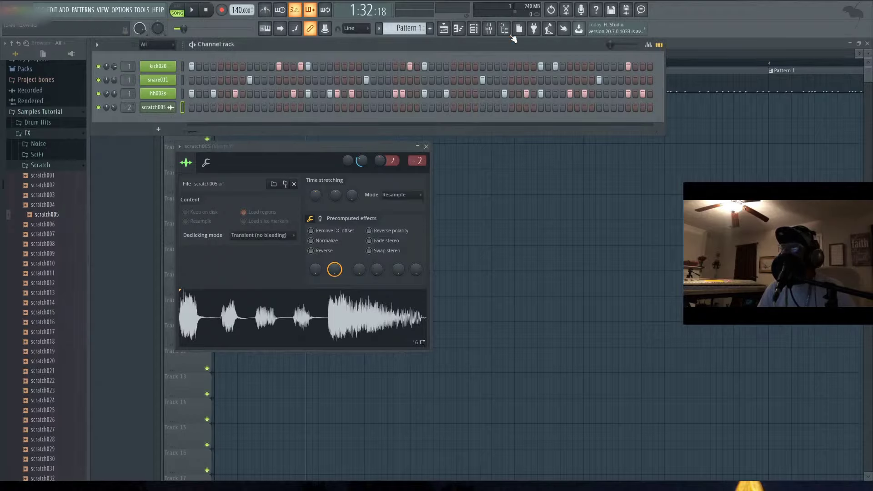
# Step: Bring up the mixer and rename insert track 2 as "Scratch 1"
pyautogui.click(489, 29)
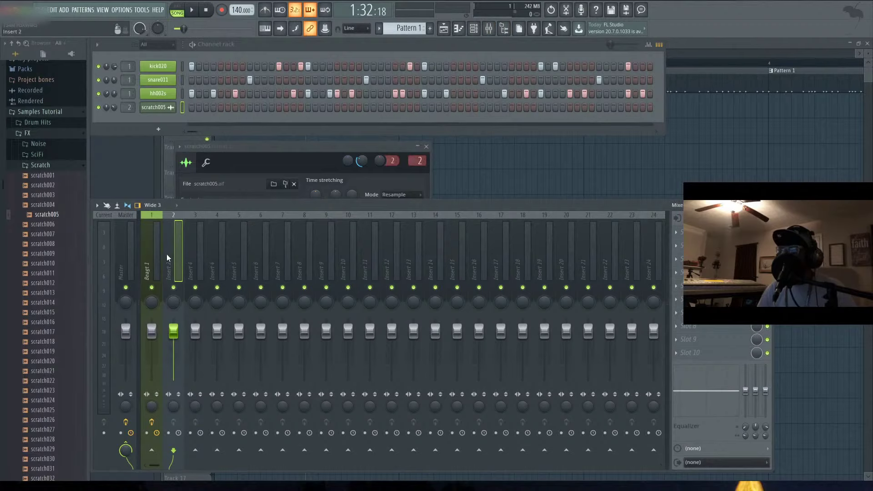
pyautogui.rightClick(168, 269)
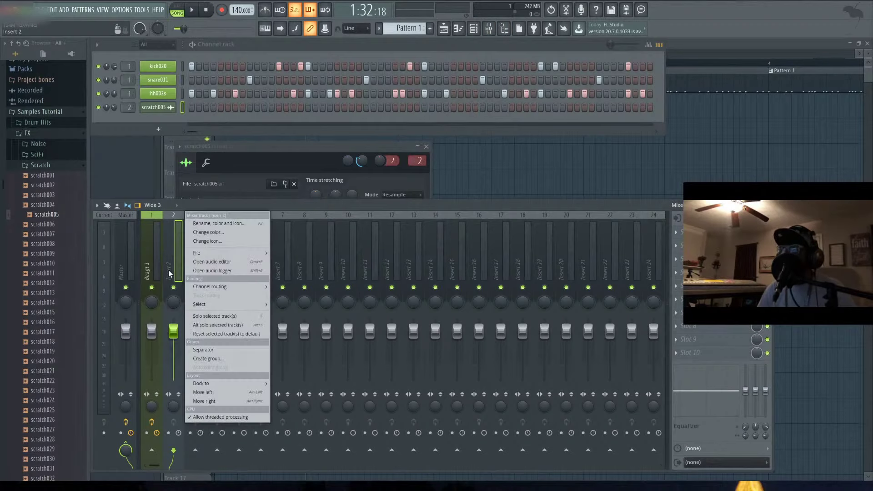
pyautogui.click(222, 222)
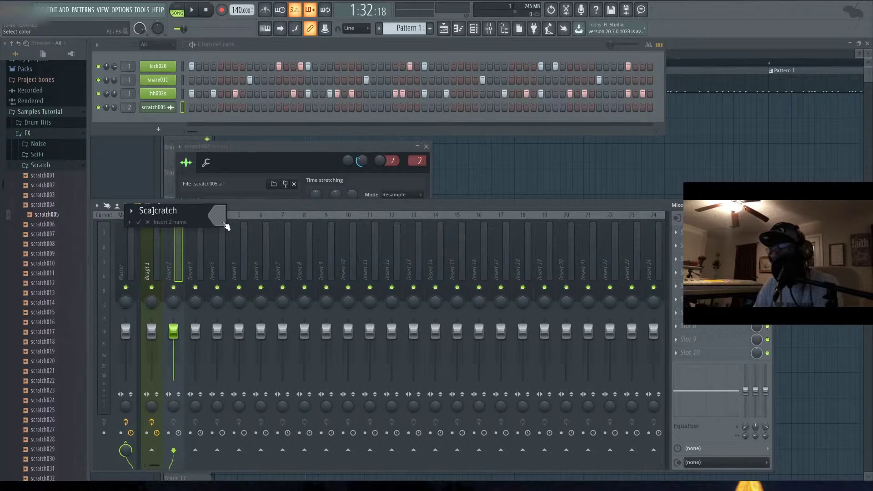
pyautogui.write('1')
pyautogui.press('Return')
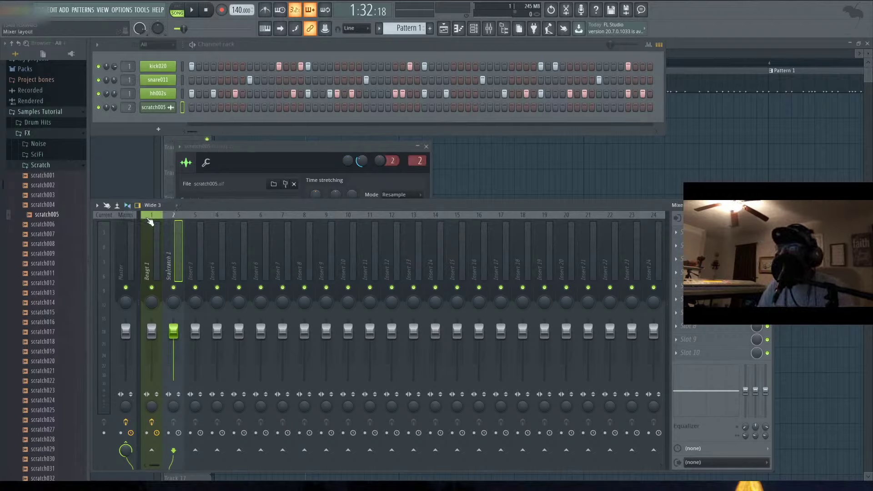
pyautogui.rightClick(170, 268)
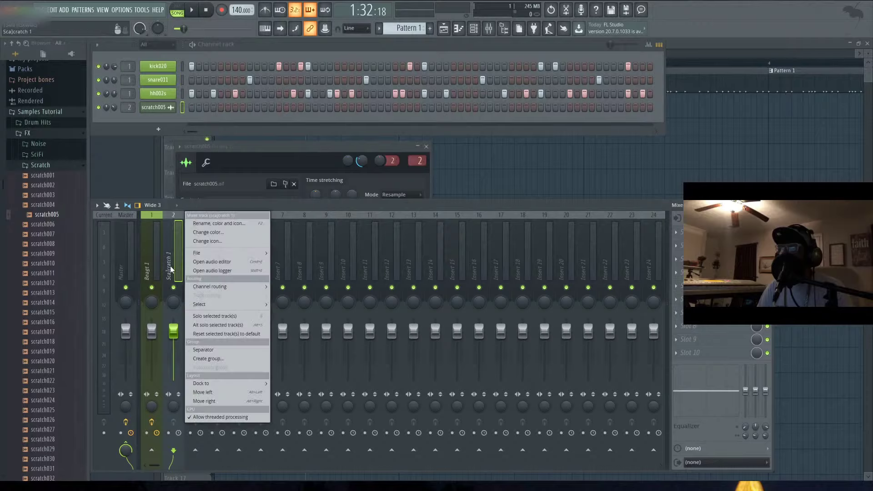
pyautogui.click(215, 223)
pyautogui.click(145, 208)
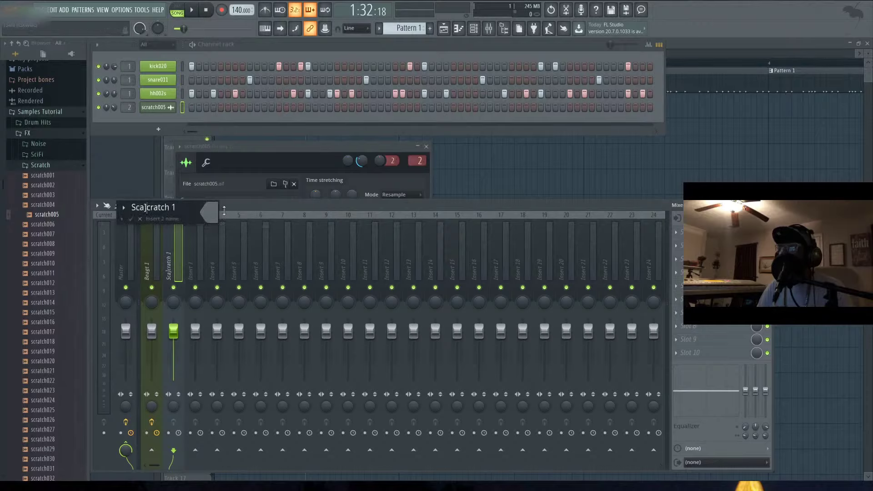
pyautogui.press('BackSpace')
pyautogui.press('BackSpace')
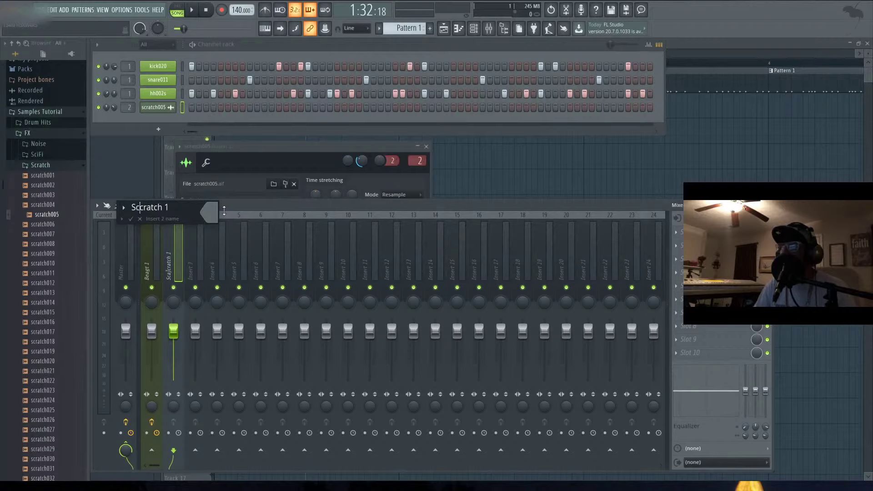
pyautogui.press('BackSpace')
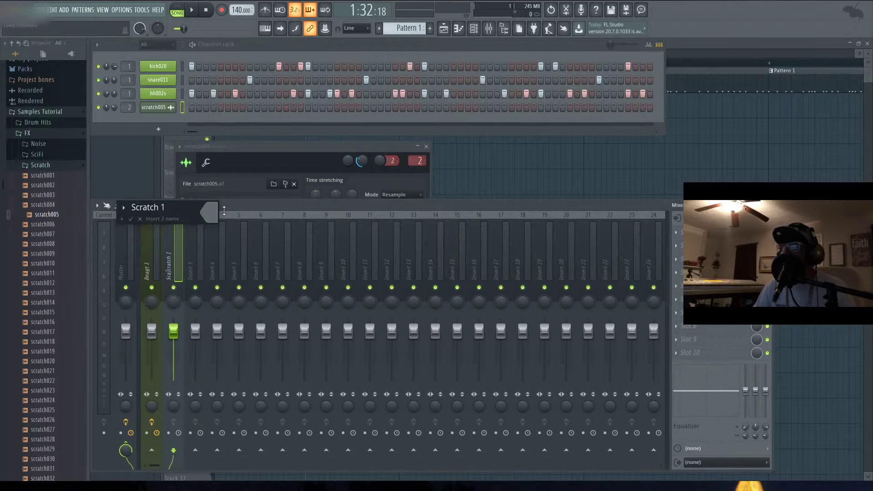
pyautogui.press('Return')
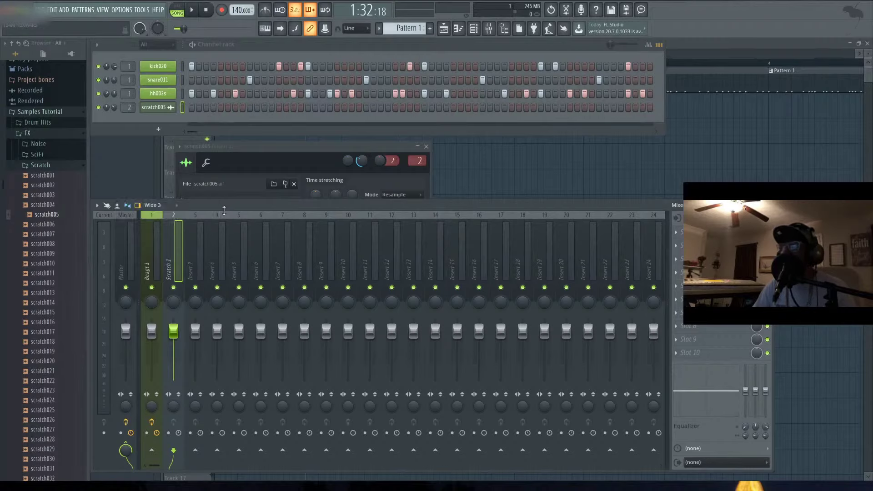
# Step: Colour the Scratch 1 mixer track orange so it stands apart from the green drum track
pyautogui.rightClick(168, 271)
pyautogui.click(236, 227)
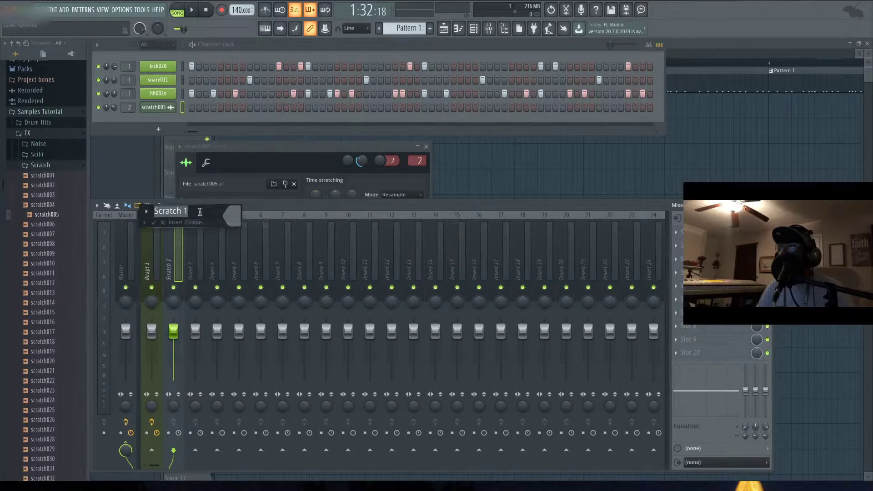
pyautogui.click(234, 217)
pyautogui.click(379, 208)
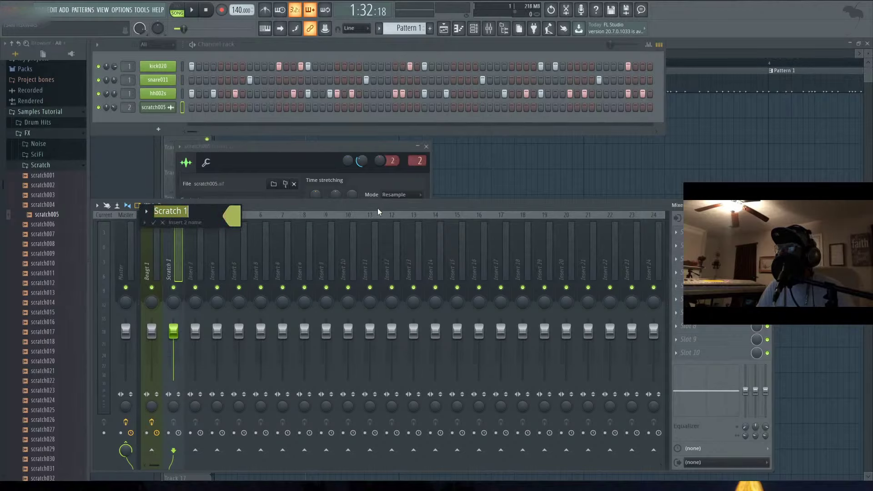
pyautogui.click(232, 215)
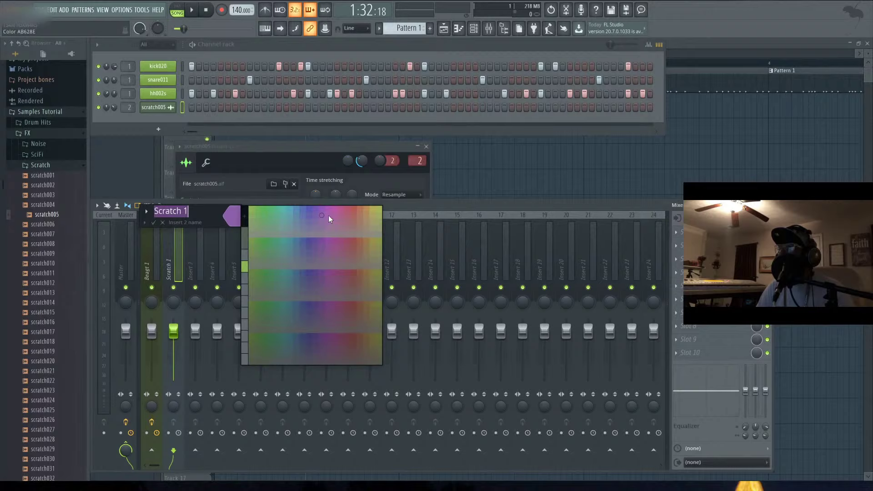
pyautogui.click(367, 208)
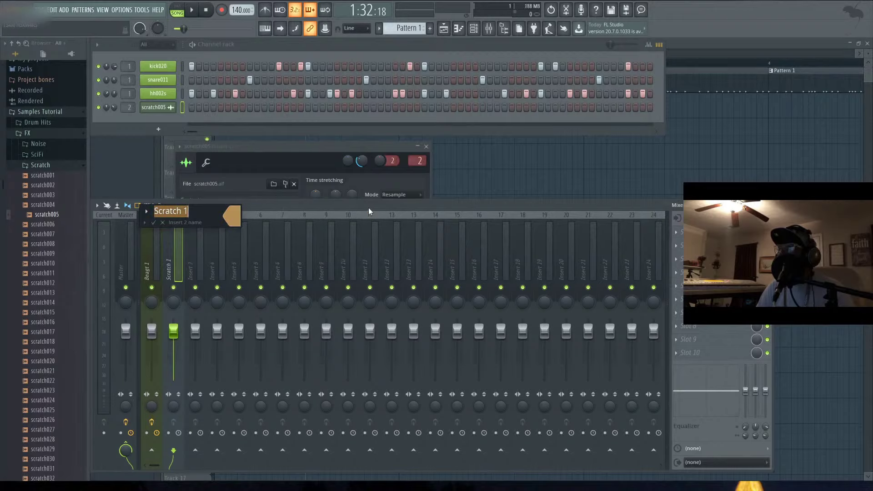
pyautogui.press('Return')
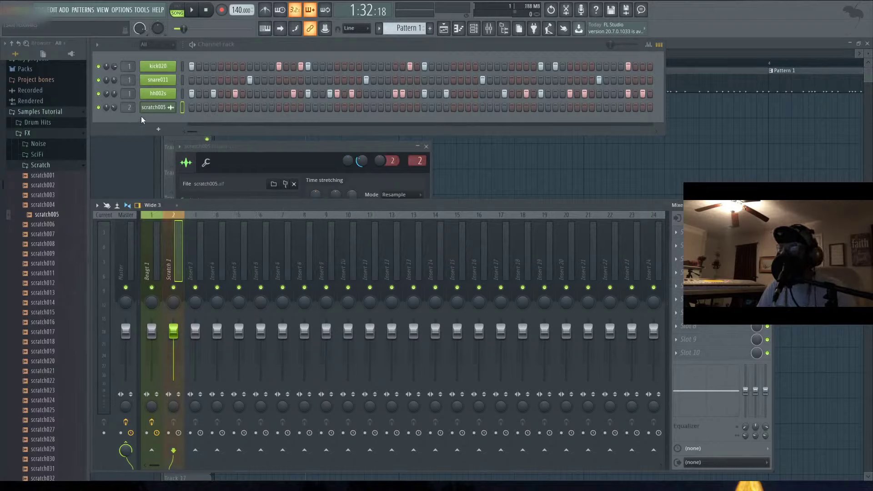
# Step: Colour the scratch005 channel in the channel rack orange to match its mixer track
pyautogui.rightClick(173, 106)
pyautogui.click(233, 127)
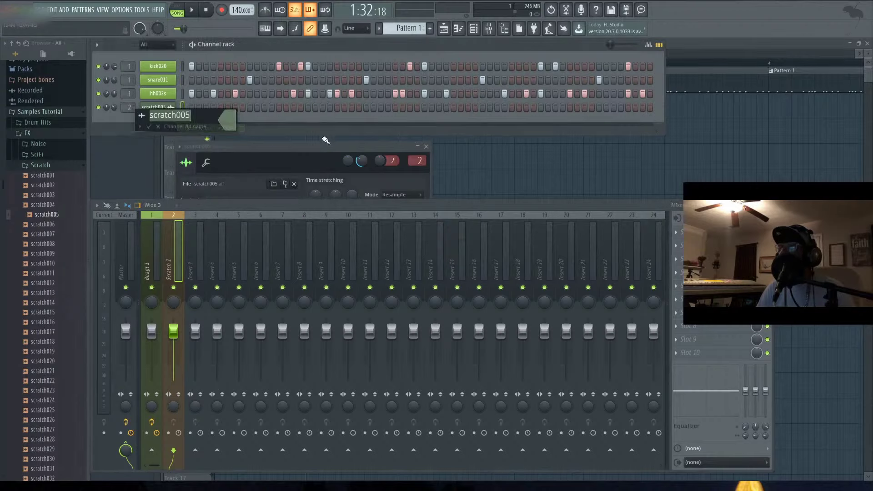
pyautogui.click(227, 120)
pyautogui.click(355, 113)
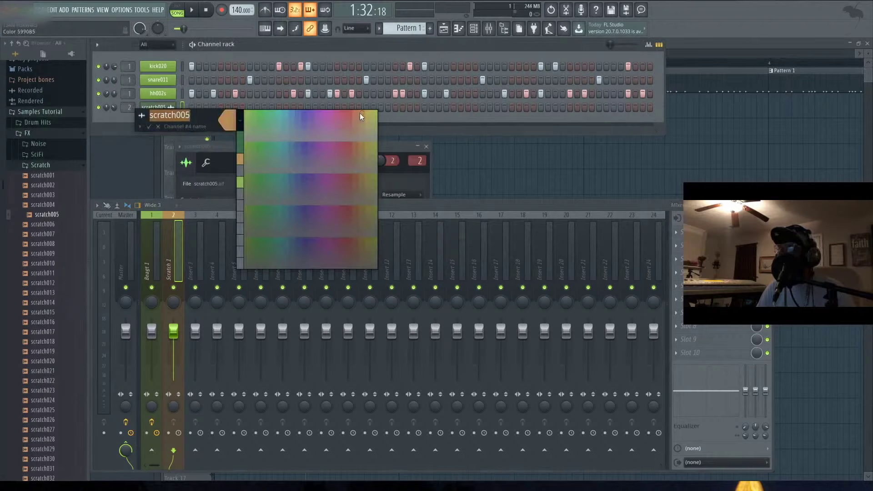
pyautogui.press('Return')
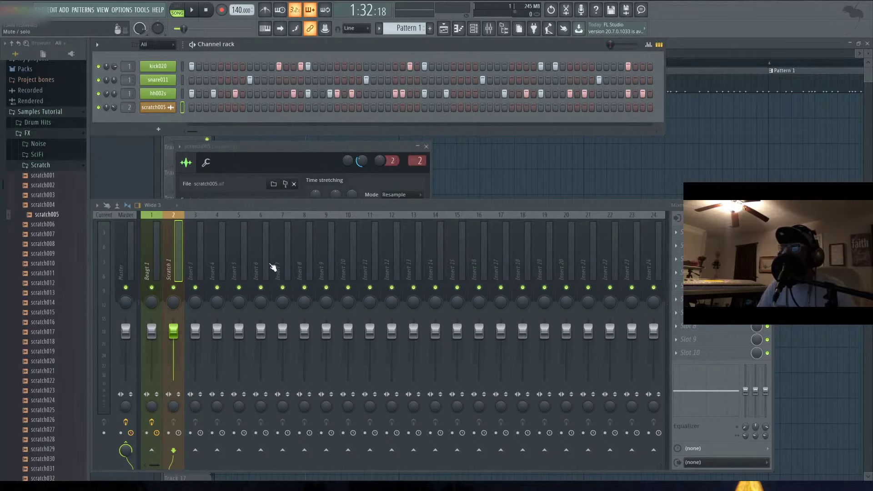
# Step: Add Fruity Reeverb 2 to the Scratch 1 track's first effect slot, lower its wet level to about 18% while auditioning, and close it
pyautogui.click(681, 235)
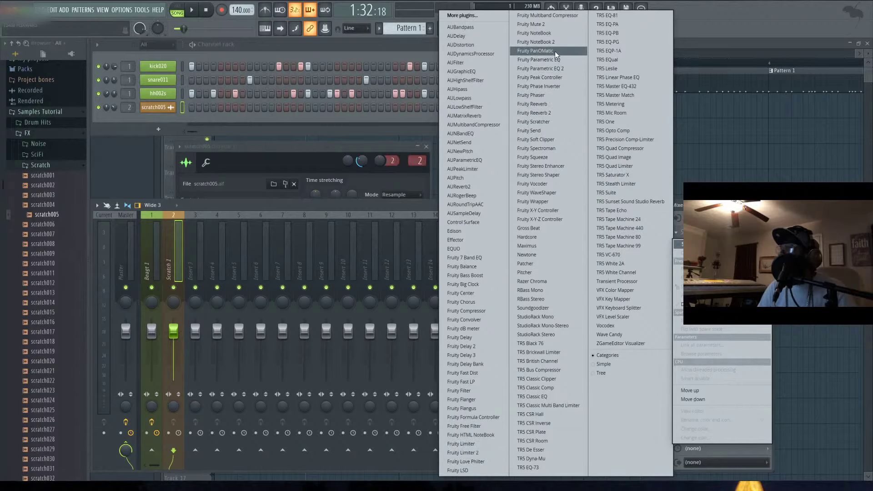
pyautogui.click(555, 113)
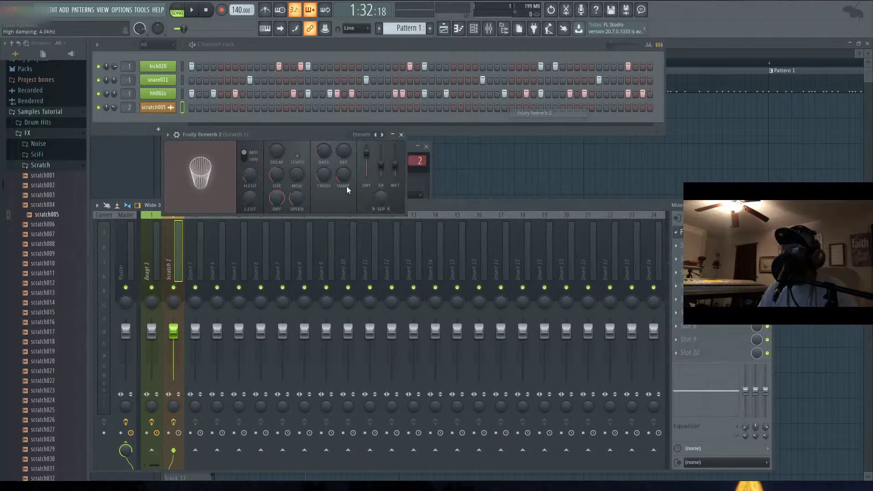
pyautogui.press('space')
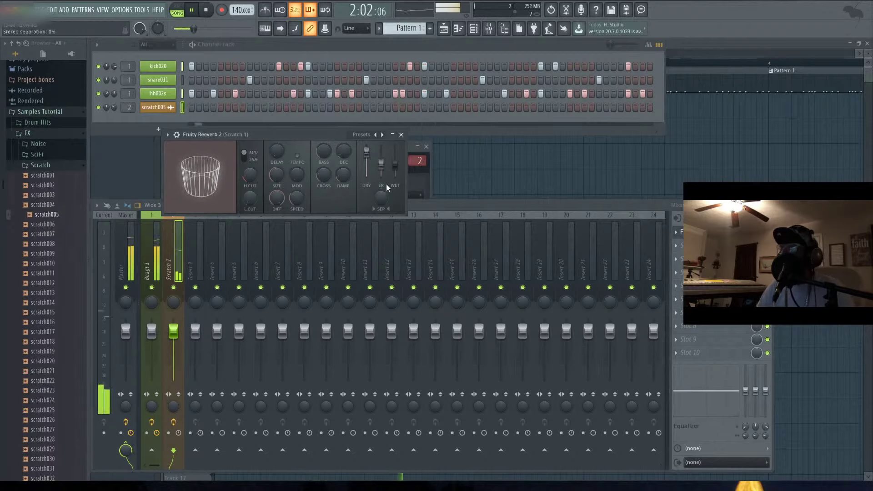
pyautogui.press('space')
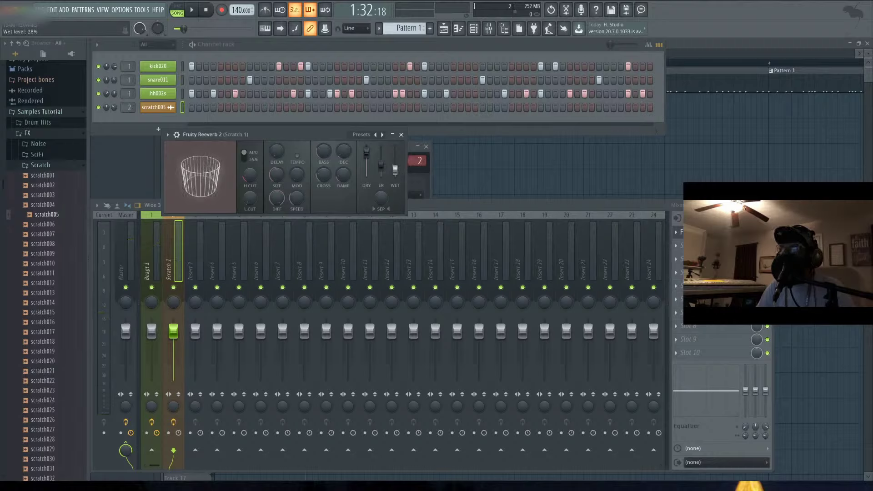
pyautogui.press('space')
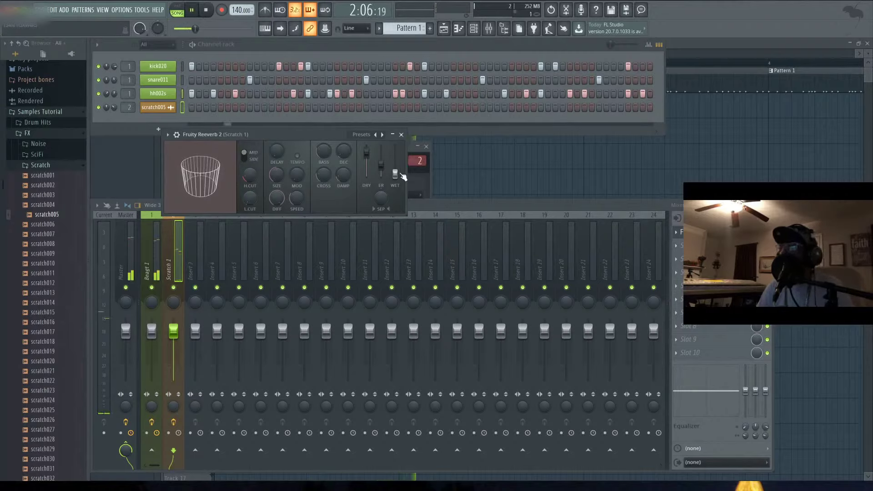
pyautogui.press('space')
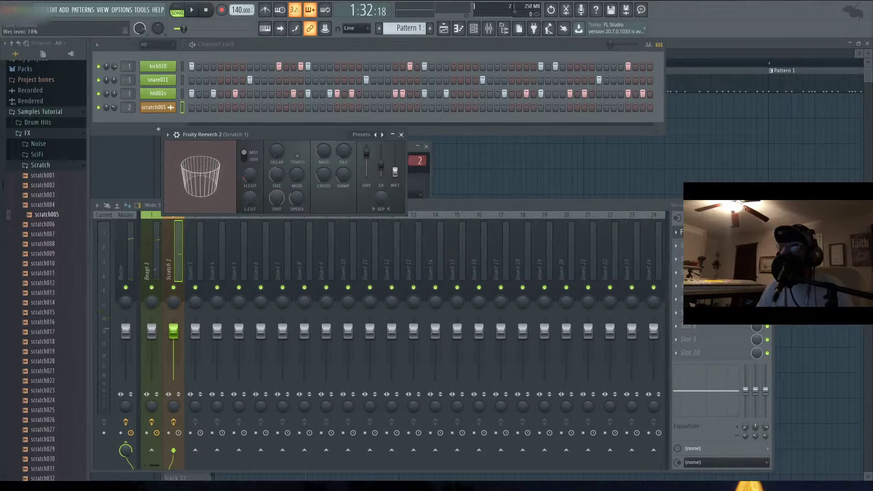
pyautogui.press('space')
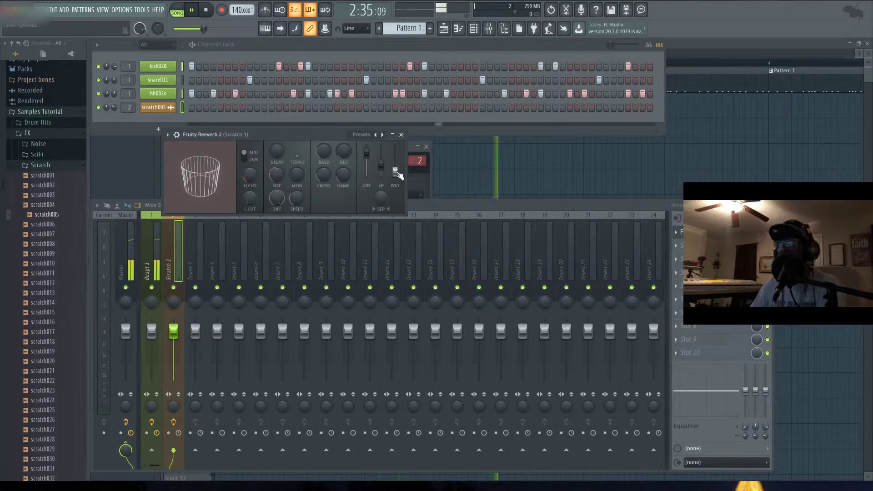
pyautogui.press('space')
pyautogui.click(401, 135)
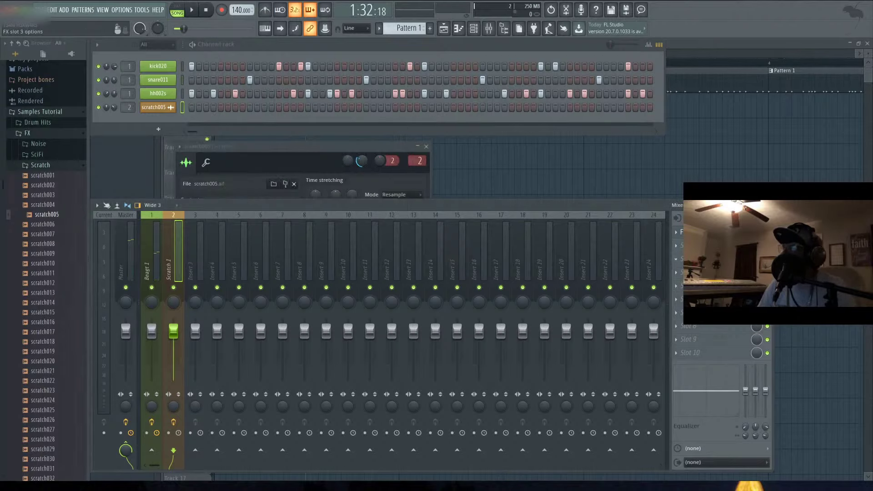
# Step: Add Fruity Delay Bank to the Scratch 1 track's second effect slot, reduce its output volume during playback, and close it
pyautogui.click(682, 248)
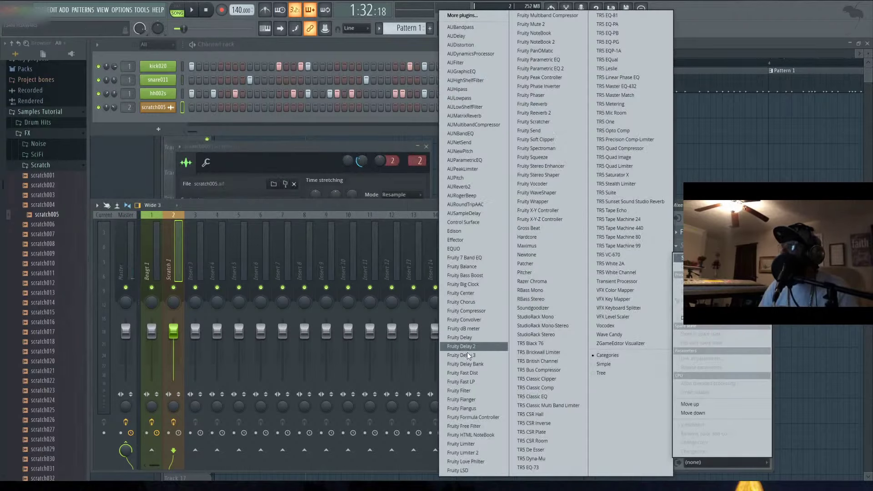
pyautogui.click(485, 361)
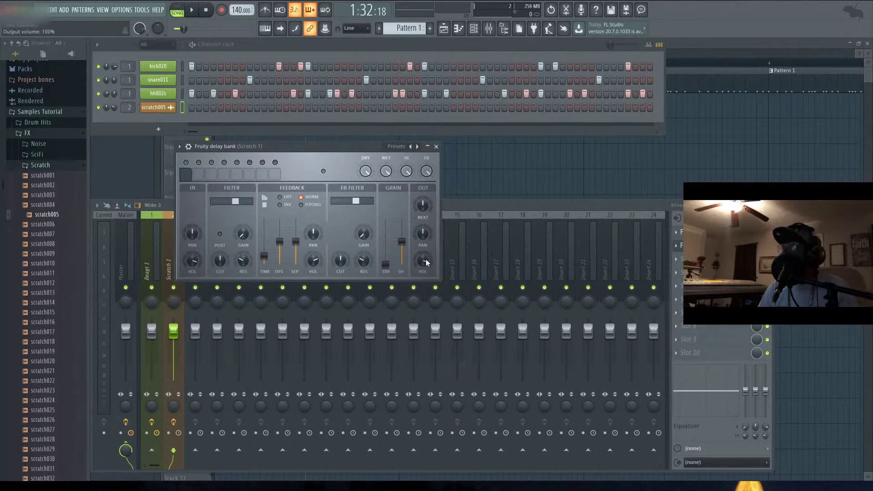
pyautogui.press('space')
pyautogui.moveTo(425, 260); pyautogui.dragTo(425, 286)
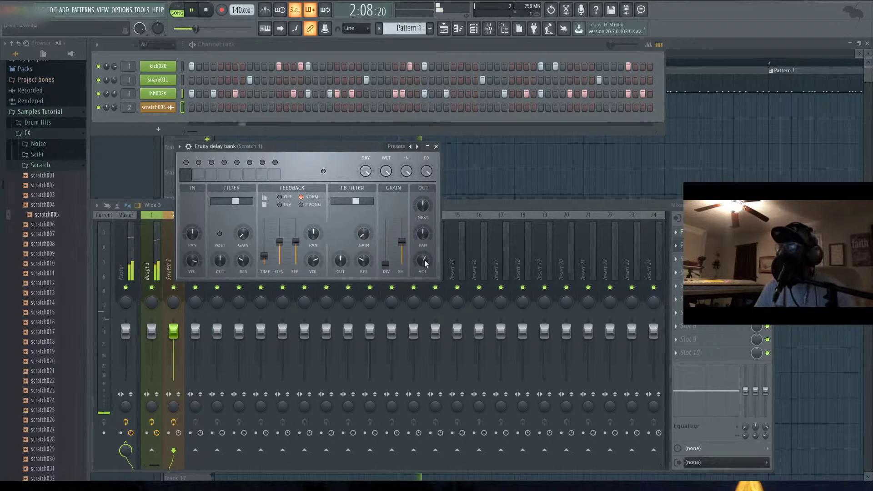
pyautogui.press('space')
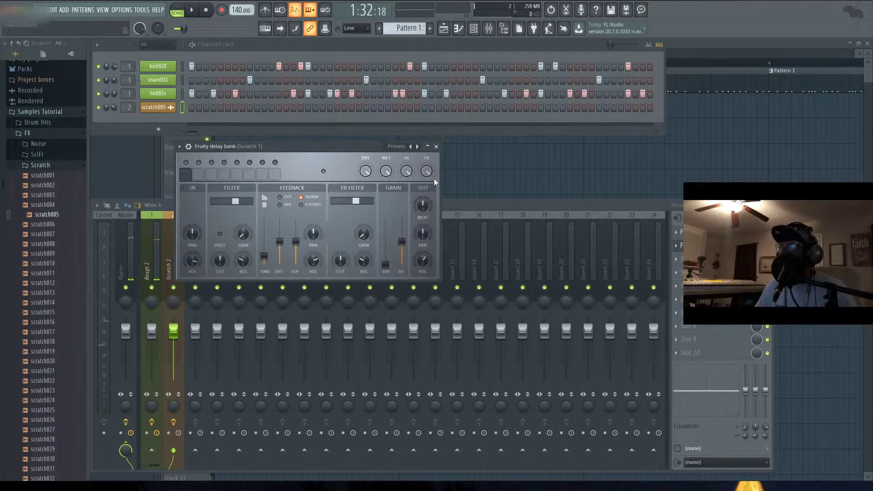
pyautogui.click(436, 147)
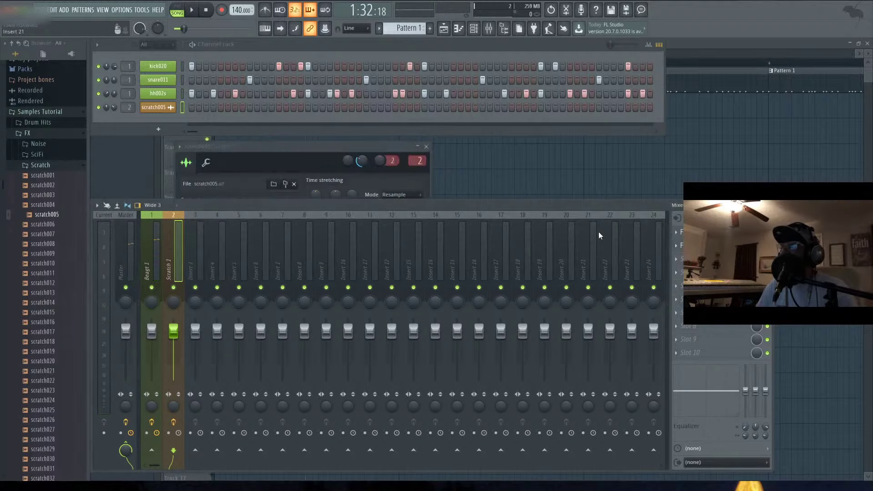
# Step: Close the scratch005 channel settings and play the arrangement to hear the scratch with its reverb and delay
pyautogui.click(426, 147)
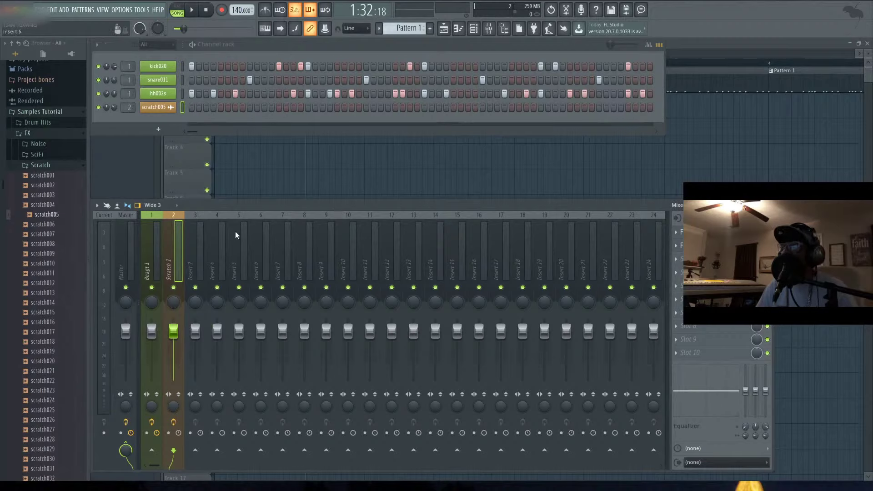
pyautogui.press('space')
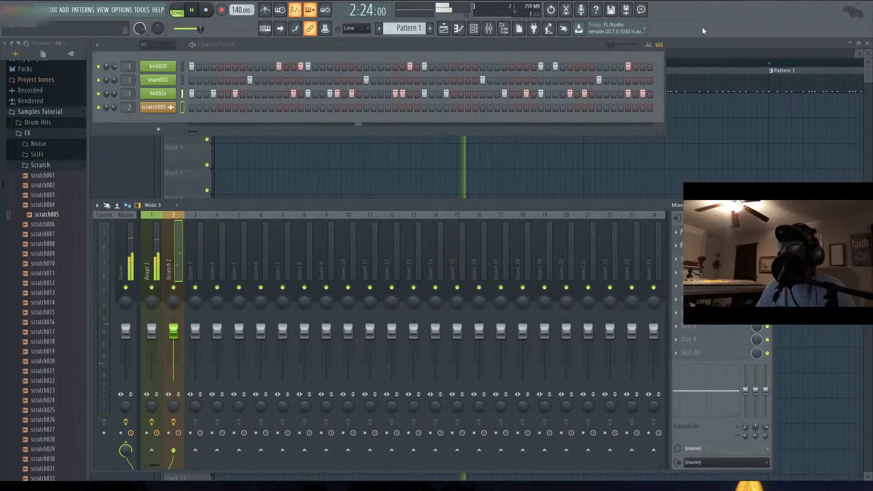
pyautogui.press('space')
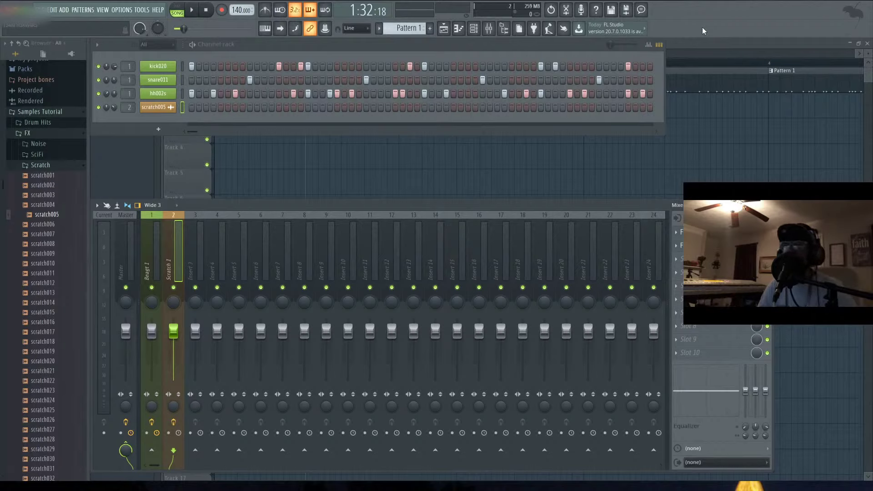
# Step: Bring up the Fruity Compressor on mixer track 1 and arrange its window and the mixer so both are visible
pyautogui.click(150, 241)
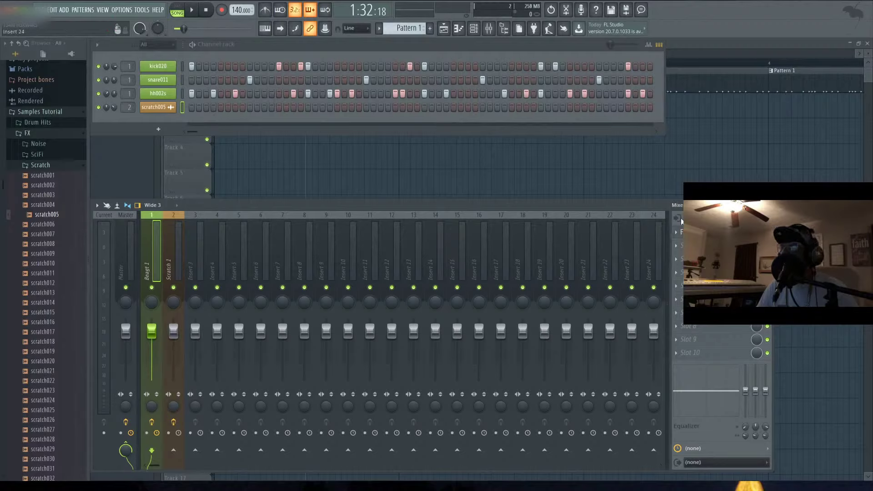
pyautogui.moveTo(358, 137); pyautogui.dragTo(360, 152)
pyautogui.moveTo(471, 206); pyautogui.dragTo(470, 212)
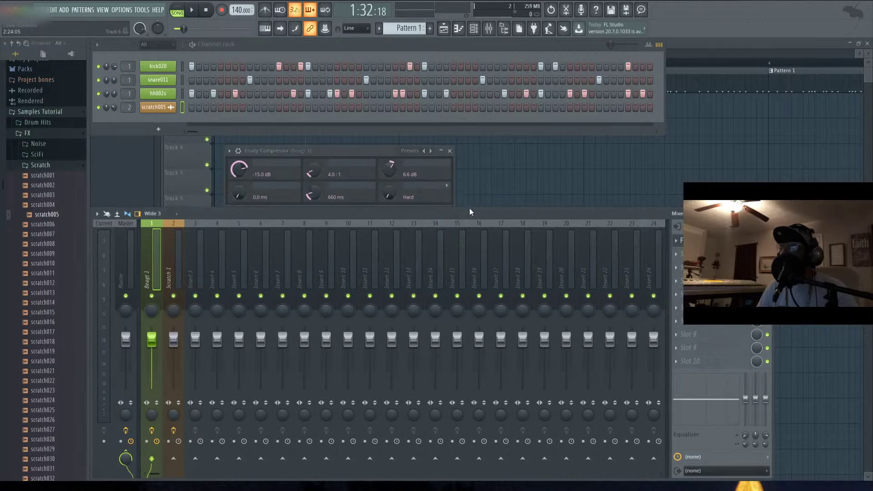
# Step: Move the Fruity Compressor window aside, place the playhead shortly before the scratch005 clip in the playlist, and play that passage
pyautogui.moveTo(380, 151)
pyautogui.mouseDown()
pyautogui.moveTo(380, 140)
pyautogui.moveTo(384, 147)
pyautogui.mouseUp()
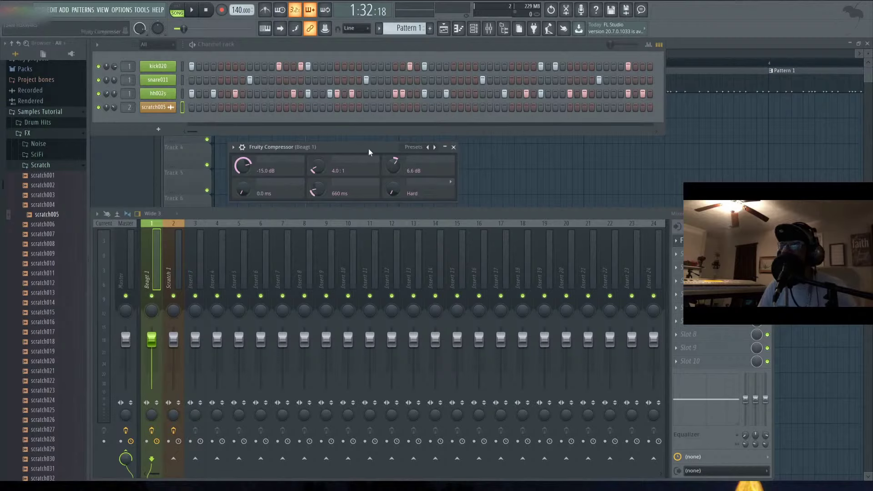
pyautogui.moveTo(365, 146); pyautogui.dragTo(413, 146)
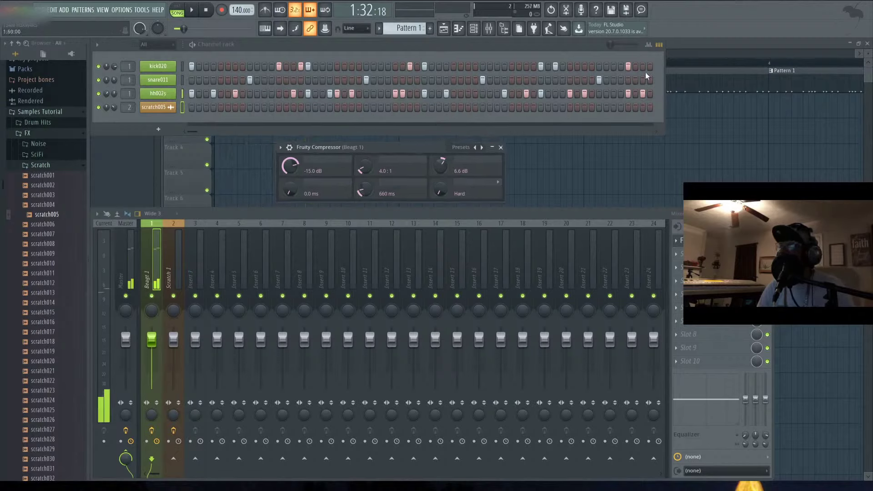
pyautogui.click(716, 42)
pyautogui.click(348, 64)
pyautogui.press('space')
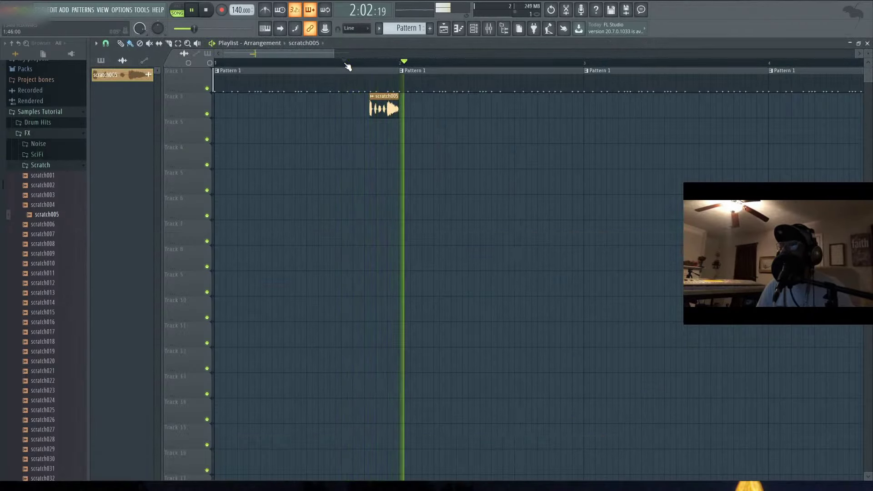
pyautogui.press('space')
# Step: Select the Master track in the mixer and replay the scratch passage to check its level
pyautogui.click(489, 28)
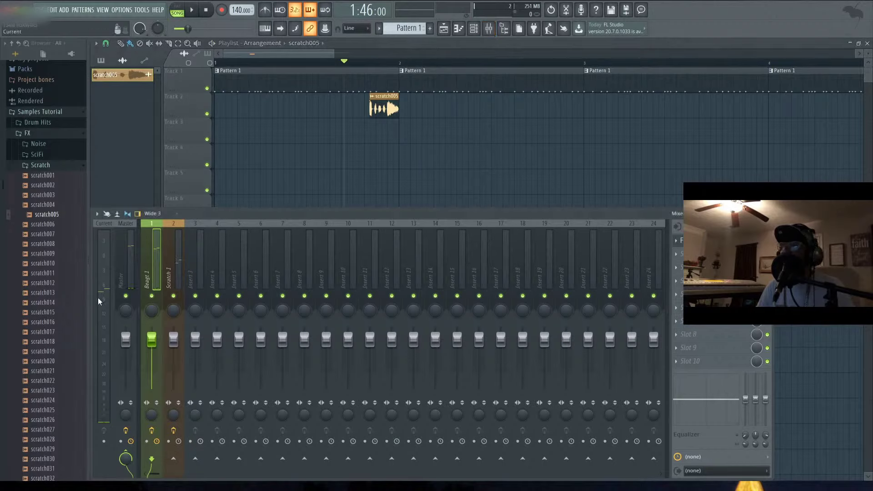
pyautogui.click(120, 270)
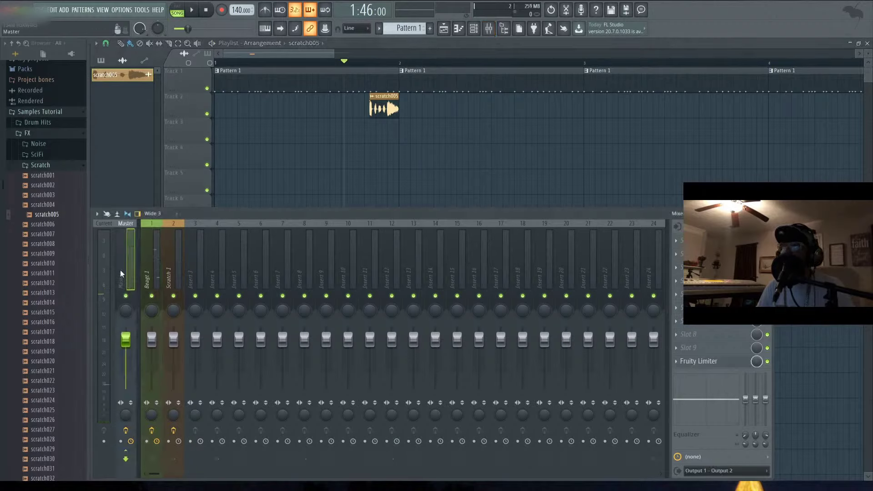
pyautogui.press('space')
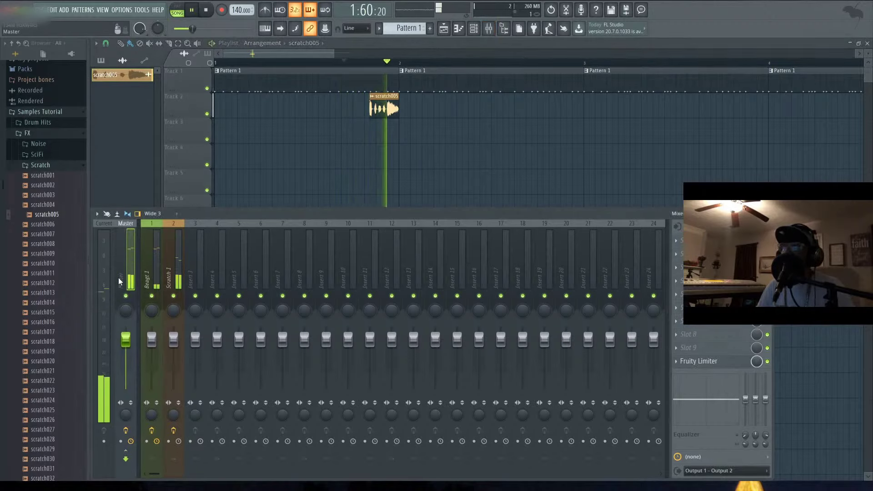
pyautogui.press('space')
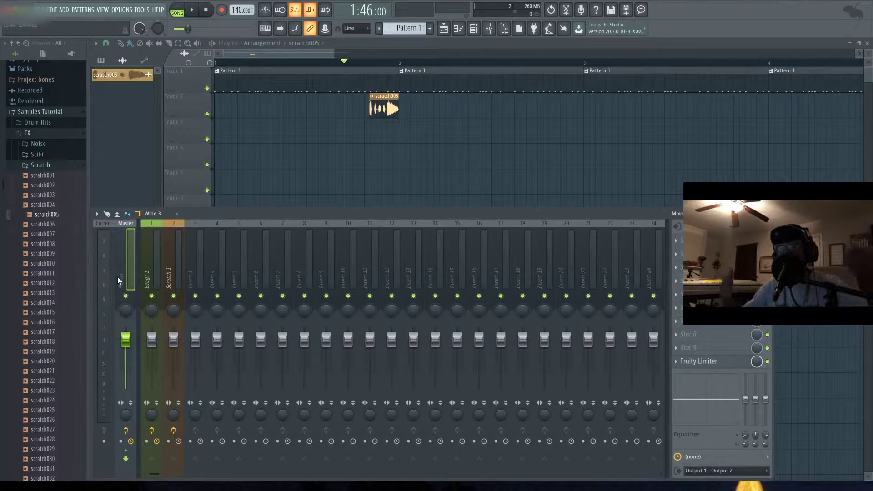
pyautogui.press('space')
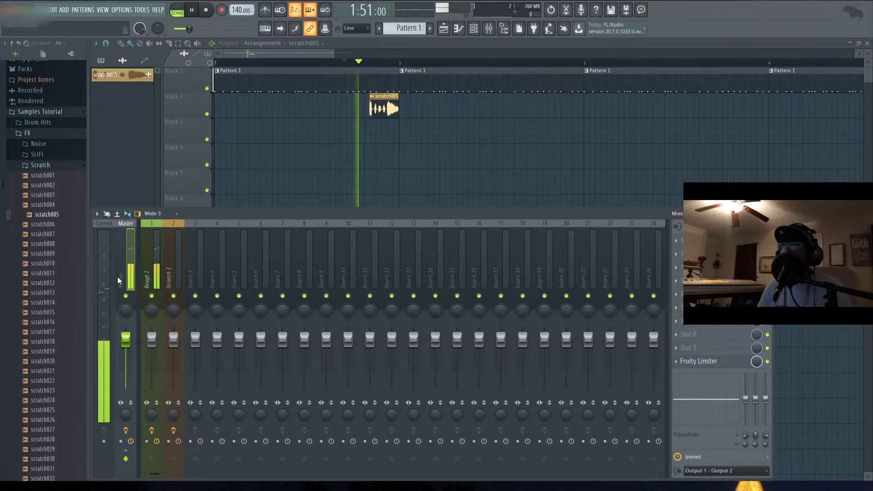
pyautogui.press('space')
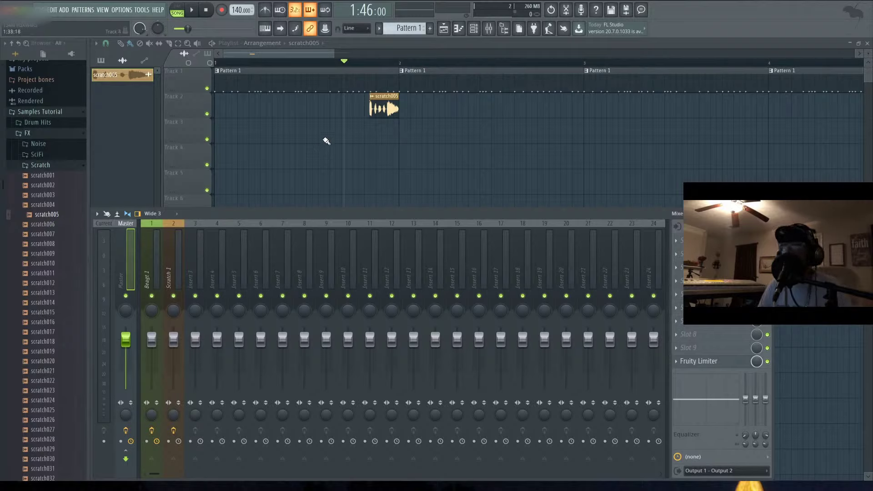
# Step: Return the playhead to the start of the playlist, clearing the stray scratch005 clip from track 3, and play the opening
pyautogui.click(474, 29)
pyautogui.moveTo(210, 64); pyautogui.dragTo(276, 119)
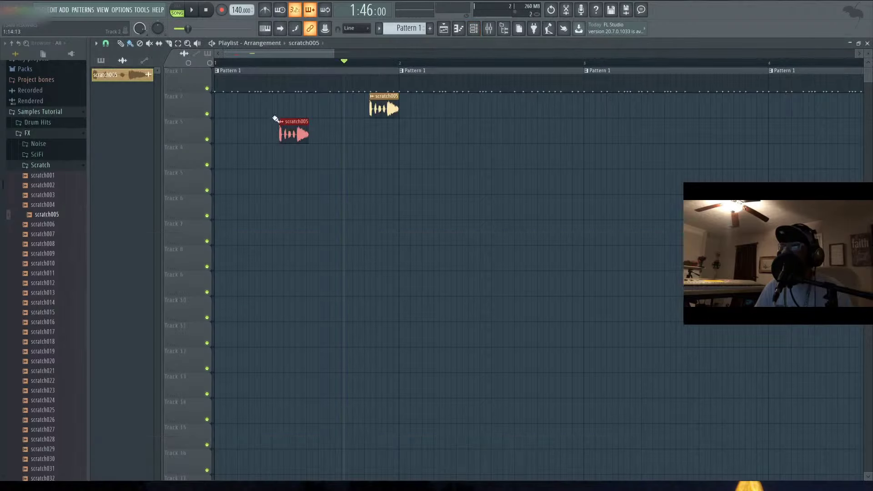
pyautogui.rightClick(292, 133)
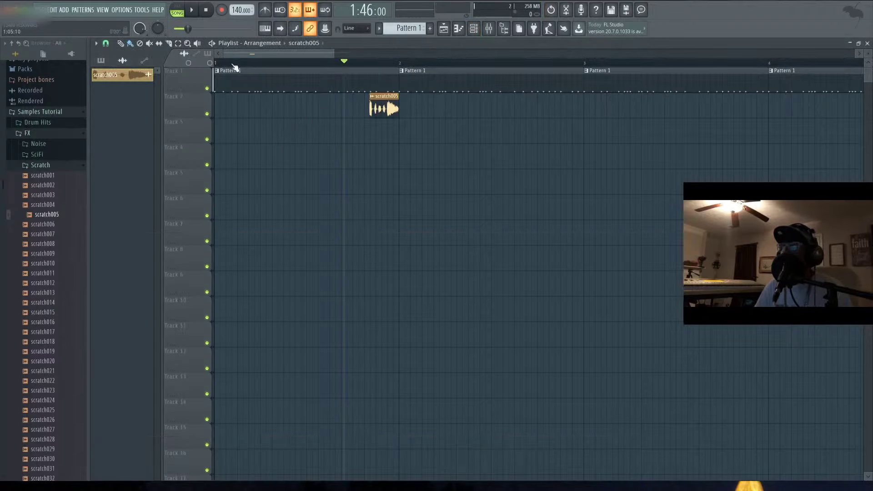
pyautogui.moveTo(236, 64); pyautogui.dragTo(205, 72)
pyautogui.press('space')
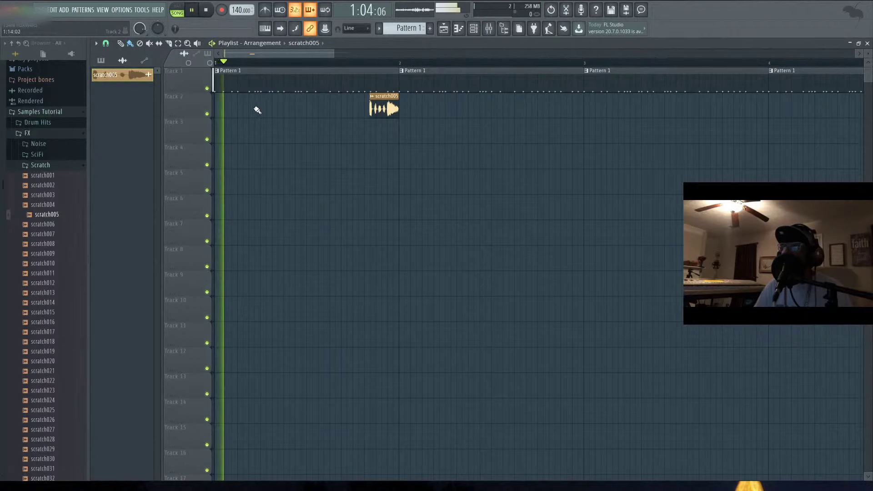
pyautogui.press('space')
# Step: Open the kick020 and snare011 channel settings from the channel rack and audition each sample's waveform
pyautogui.press('F6')
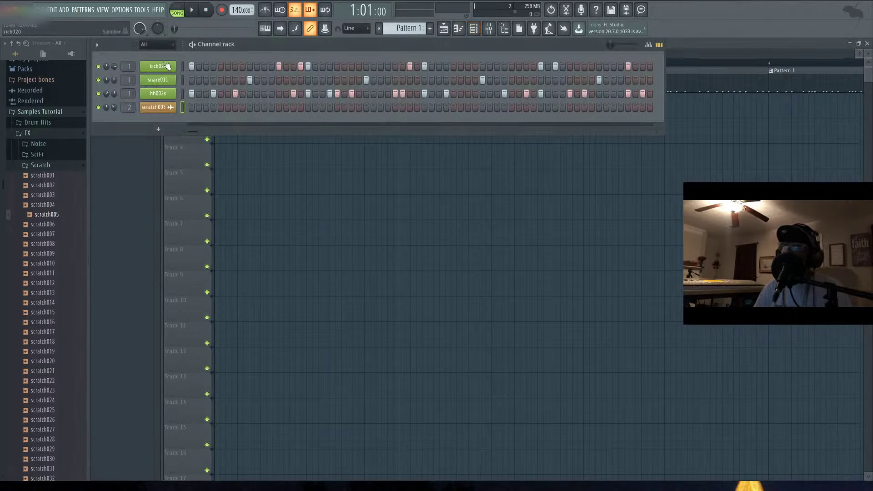
pyautogui.click(166, 67)
pyautogui.click(201, 278)
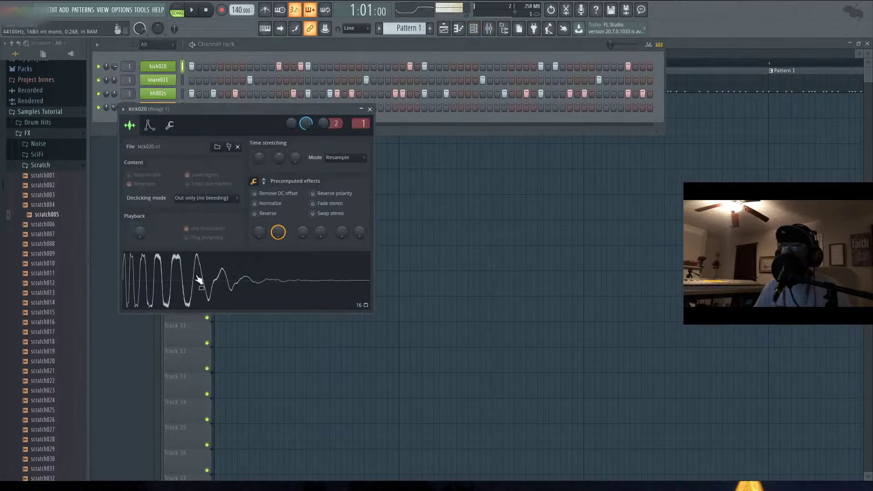
pyautogui.moveTo(250, 111); pyautogui.dragTo(378, 157)
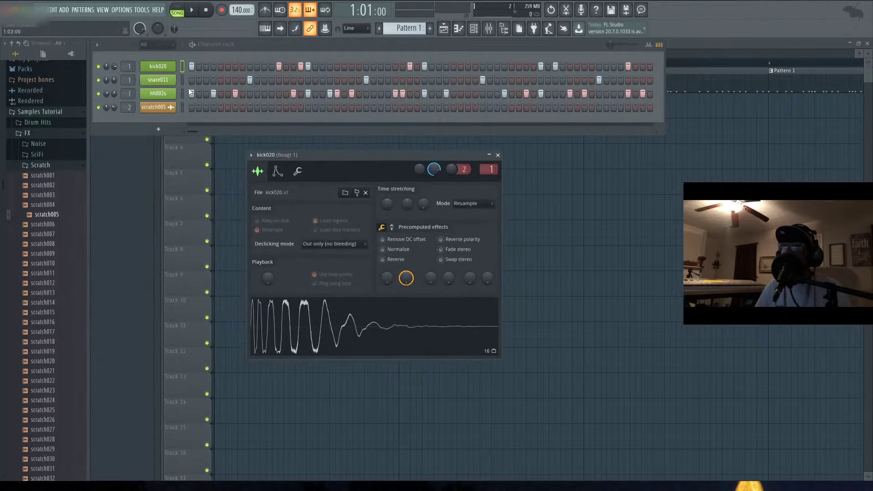
pyautogui.click(157, 80)
pyautogui.moveTo(277, 120); pyautogui.dragTo(424, 153)
pyautogui.click(349, 326)
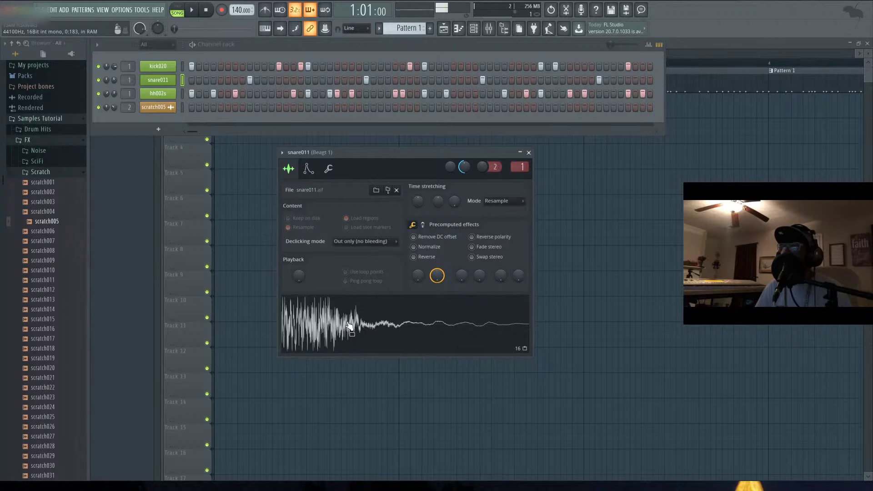
# Step: Open the hh002s and scratch005 channel settings, audition both samples' waveforms, and close the scratch005 settings
pyautogui.click(162, 95)
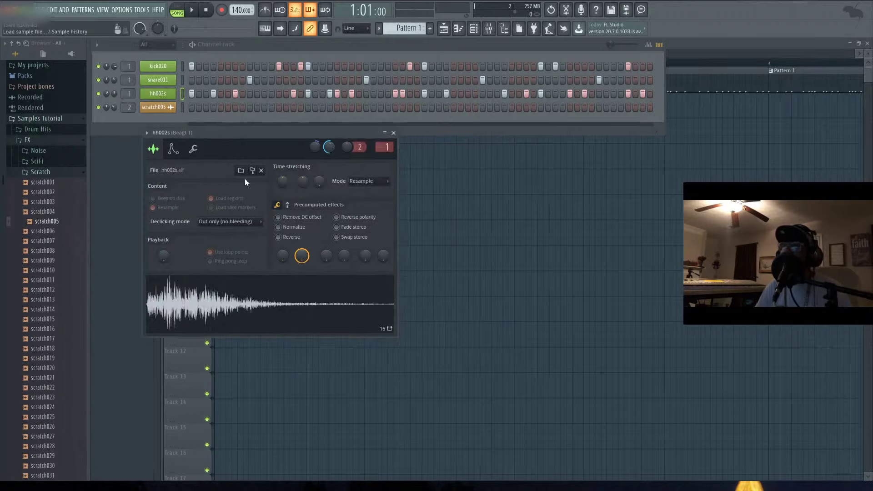
pyautogui.moveTo(244, 130); pyautogui.dragTo(371, 138)
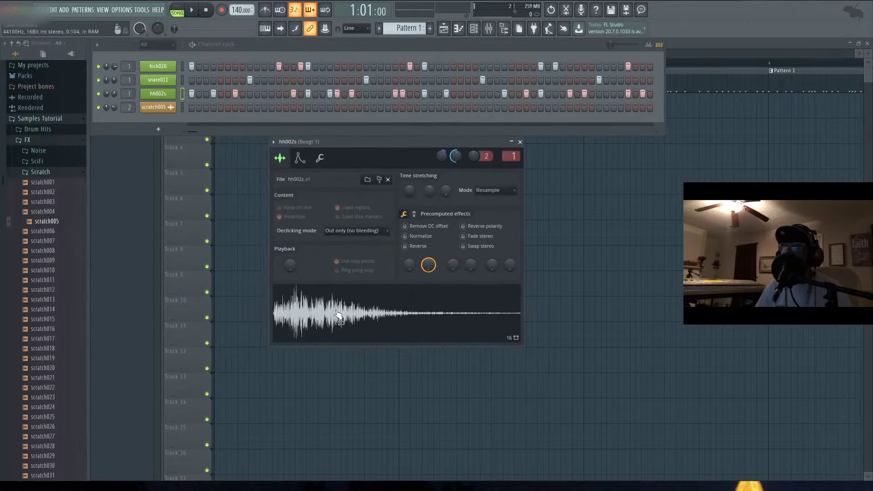
pyautogui.click(340, 316)
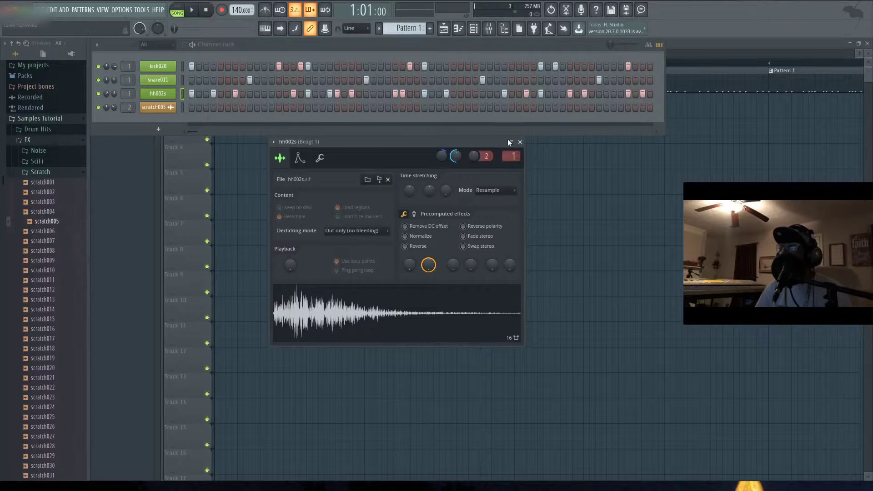
pyautogui.click(157, 107)
pyautogui.click(318, 313)
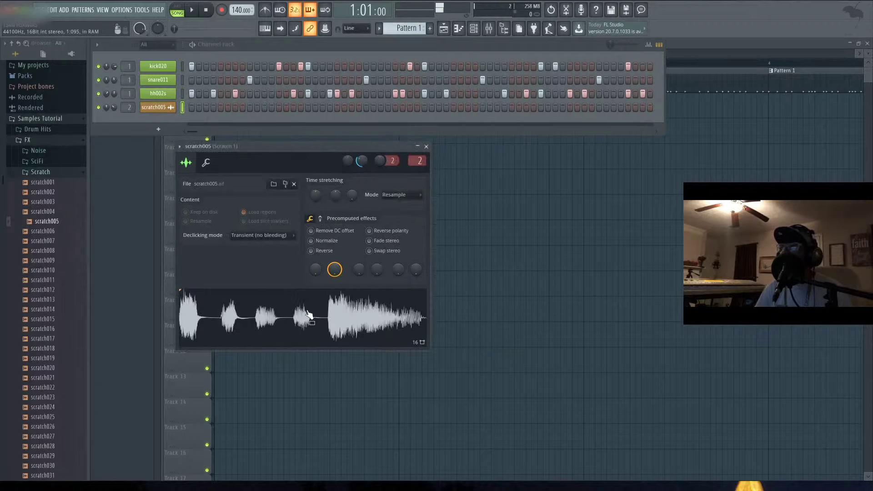
pyautogui.click(426, 147)
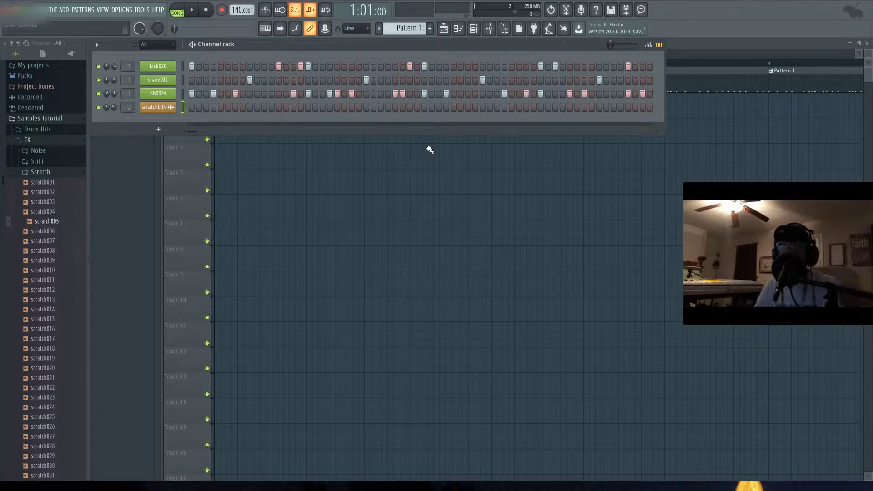
pyautogui.click(157, 107)
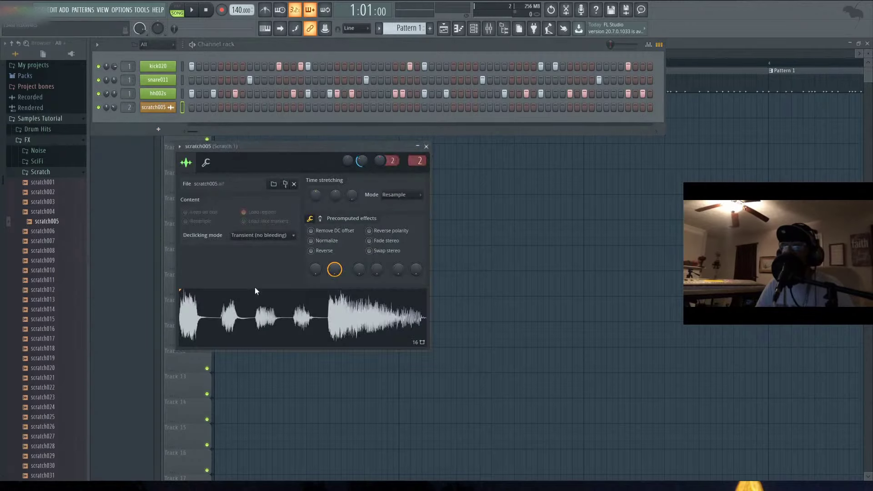
pyautogui.click(426, 147)
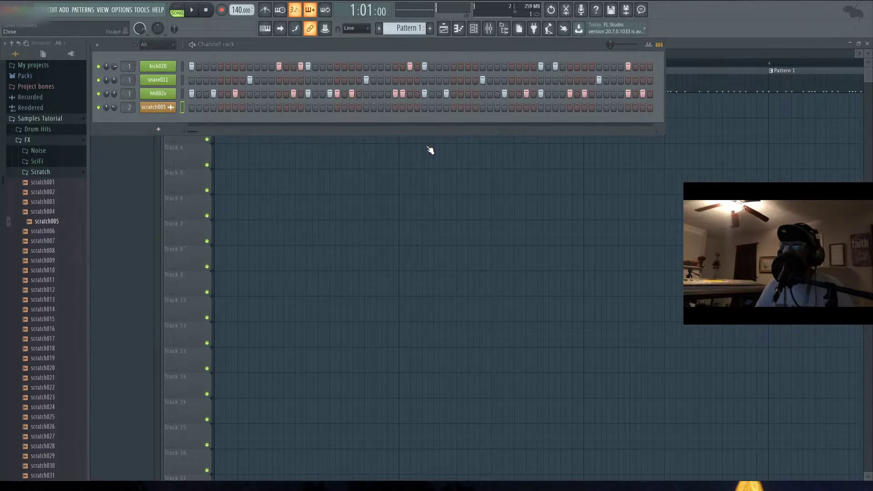
# Step: Play the arrangement from the start with the mixer shown and the Master track selected to check the overall level
pyautogui.click(489, 28)
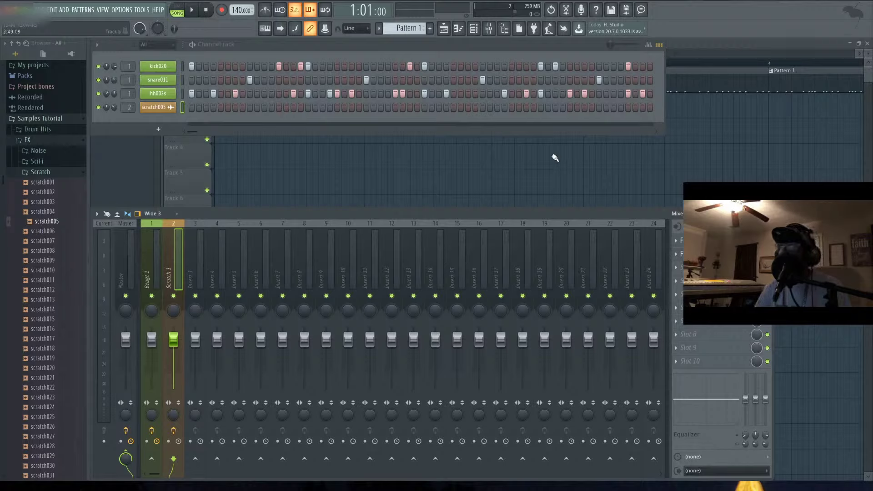
pyautogui.press('space')
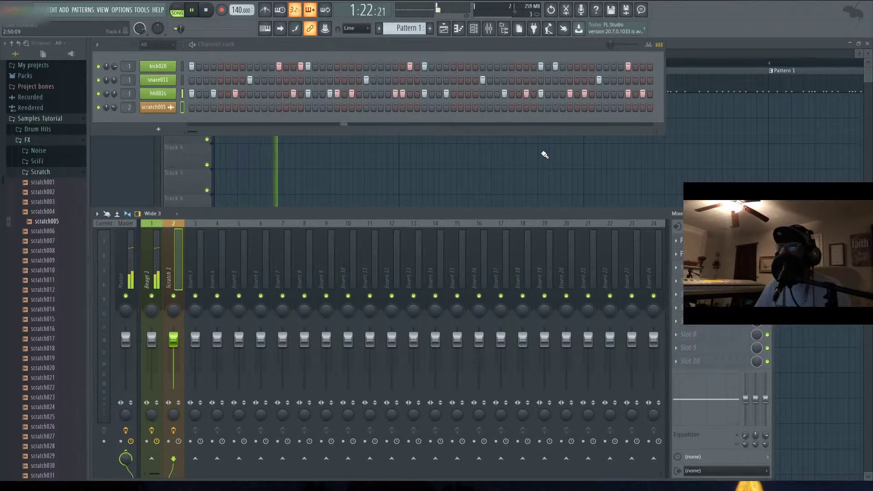
pyautogui.click(688, 42)
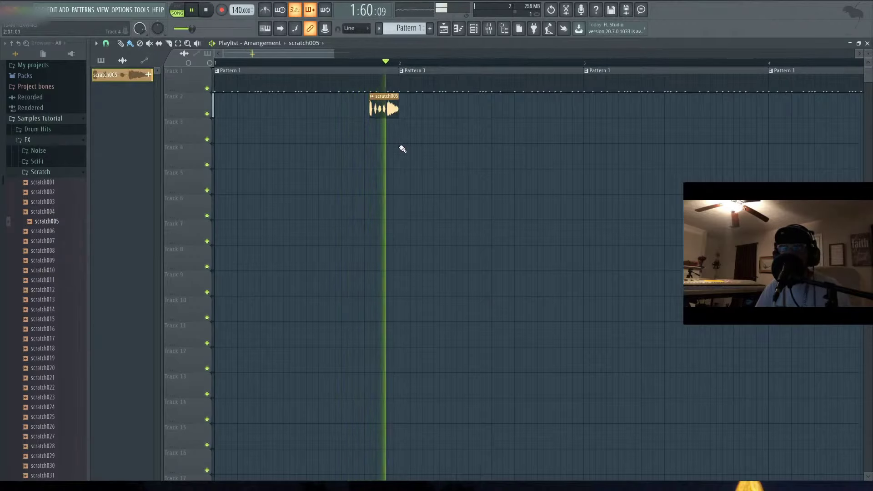
pyautogui.click(488, 28)
pyautogui.click(123, 286)
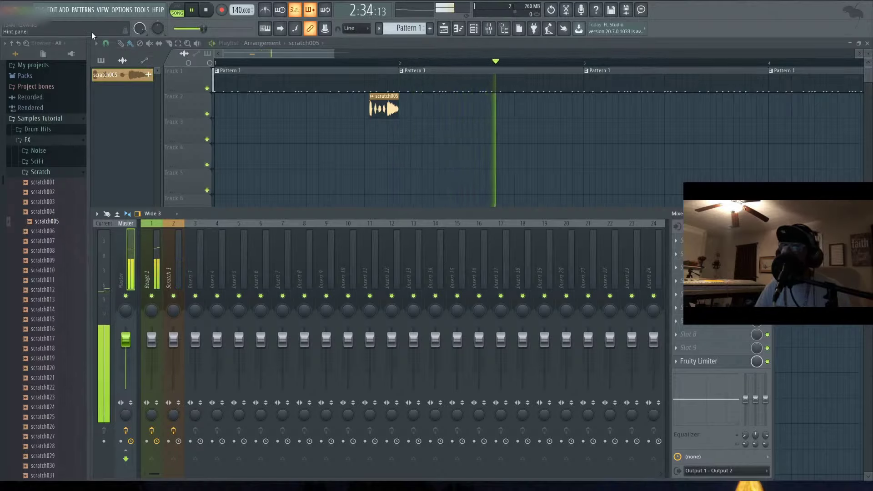
pyautogui.press('space')
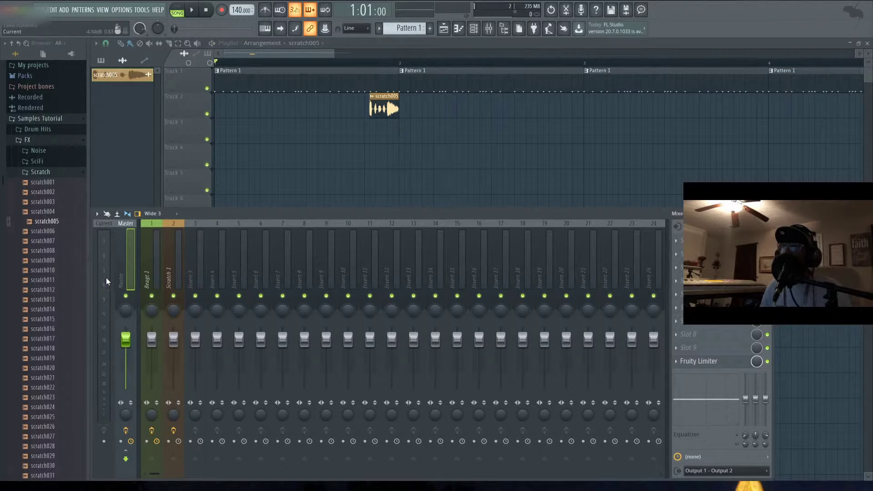
pyautogui.press('space')
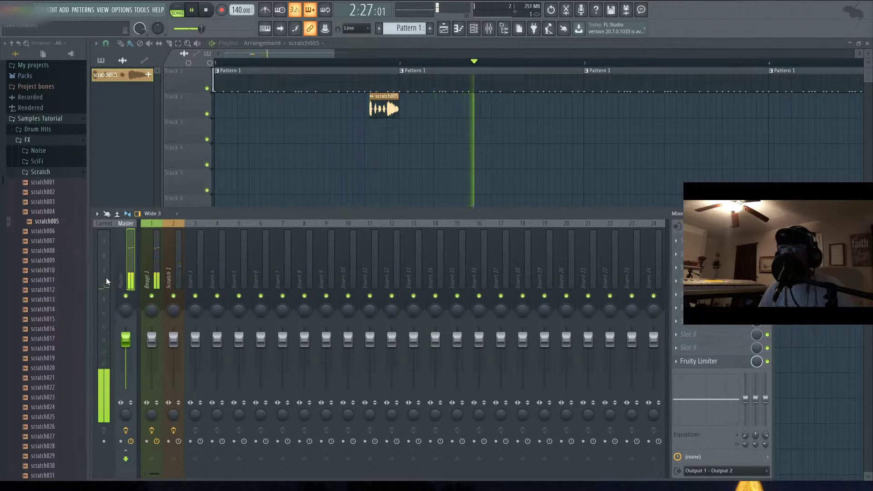
pyautogui.press('space')
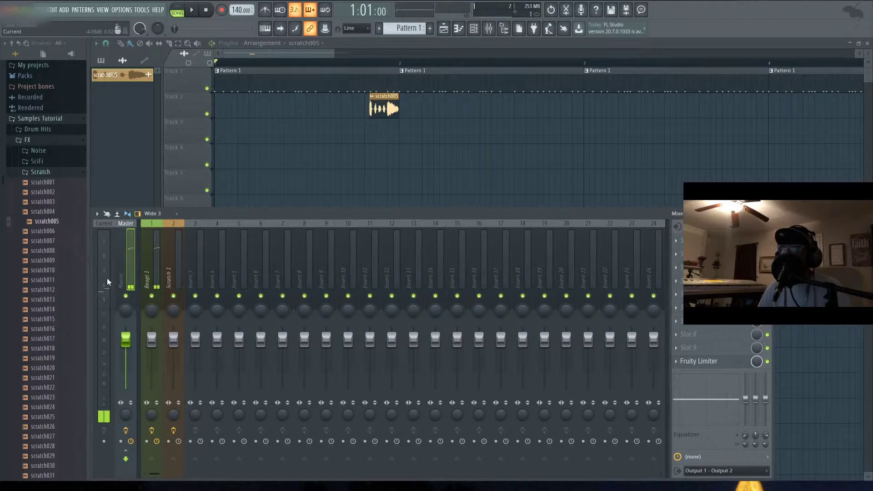
# Step: Try lowering the scratch005 channel's volume to about 29% in the channel rack, and try its panning
pyautogui.press('F6')
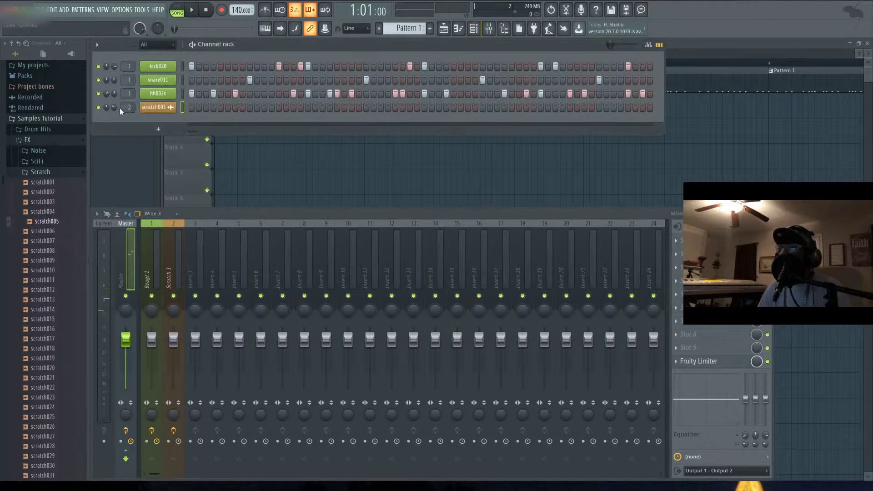
pyautogui.moveTo(114, 107); pyautogui.dragTo(113, 124)
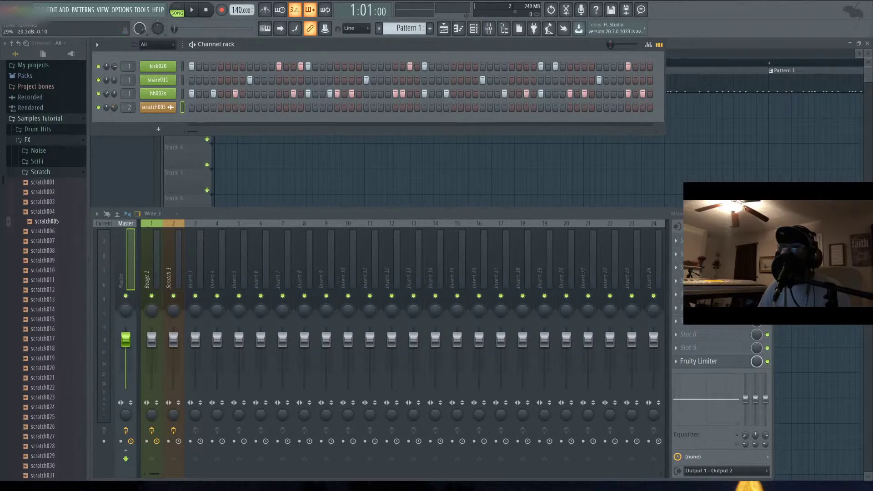
pyautogui.moveTo(113, 126); pyautogui.dragTo(109, 107)
pyautogui.moveTo(105, 108); pyautogui.dragTo(107, 107)
pyautogui.moveTo(114, 105); pyautogui.dragTo(114, 107)
# Step: Play the arrangement, move the channel rack down to uncover the playlist, and place the playhead before the scratch005 clip
pyautogui.press('space')
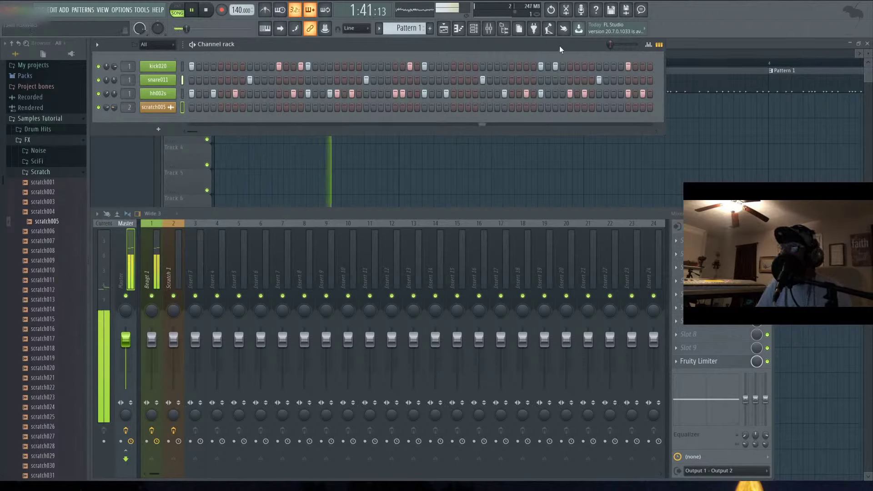
pyautogui.moveTo(559, 45); pyautogui.dragTo(555, 128)
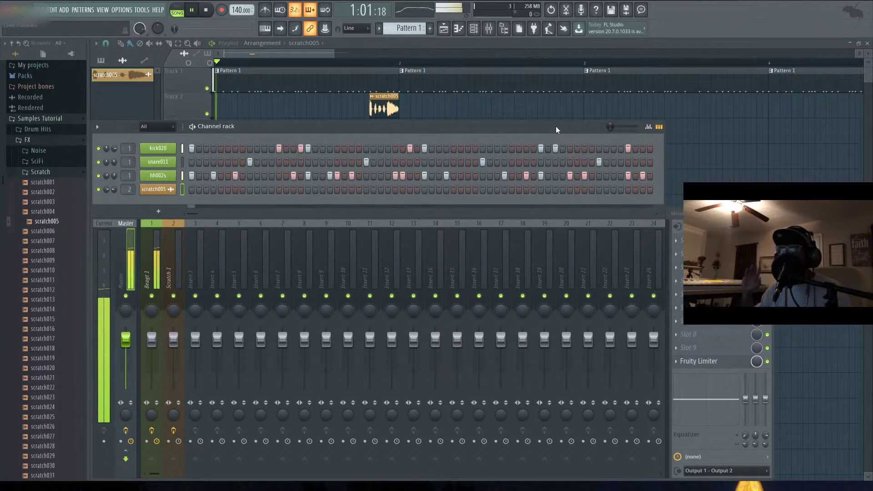
pyautogui.press('space')
pyautogui.click(342, 62)
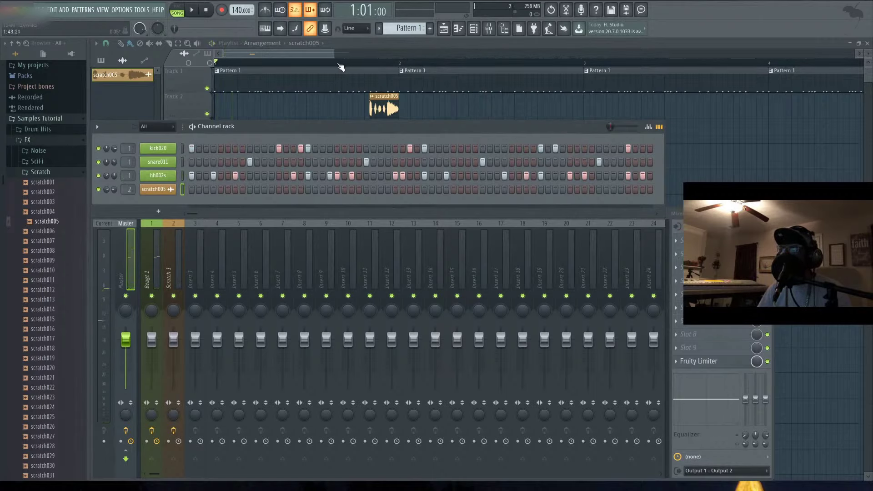
# Step: Set the playlist's snap to Beat and place the playhead at 1:41:00, before the scratch005 clip
pyautogui.press('space')
pyautogui.press('space')
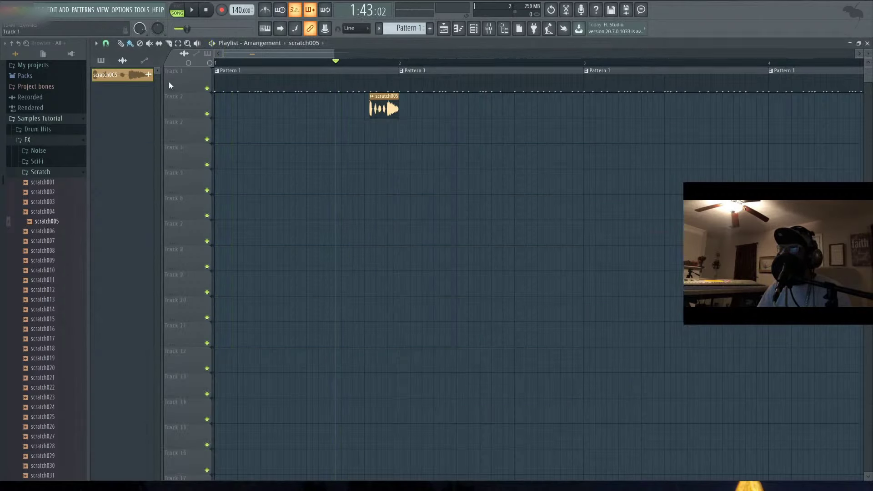
pyautogui.click(105, 43)
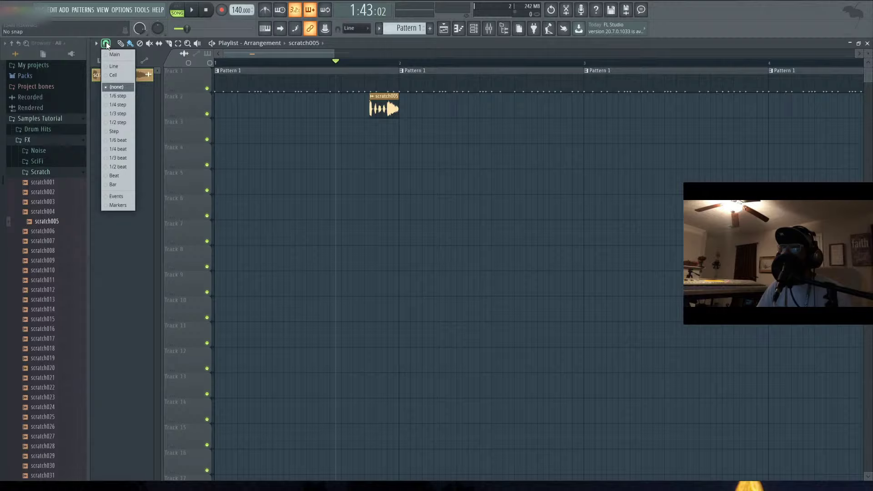
pyautogui.click(120, 178)
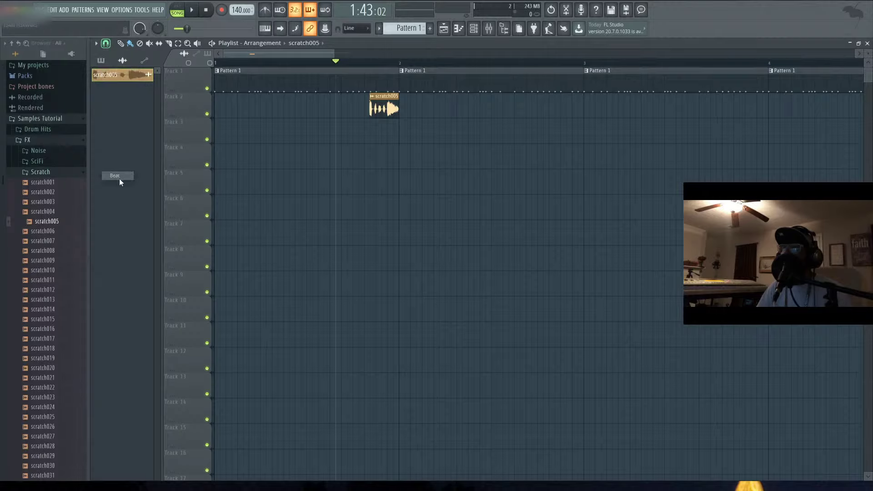
pyautogui.click(330, 62)
# Step: Play the passage around the scratch005 clip with the mixer and channel rack shown, and stop playback
pyautogui.press('space')
pyautogui.click(489, 28)
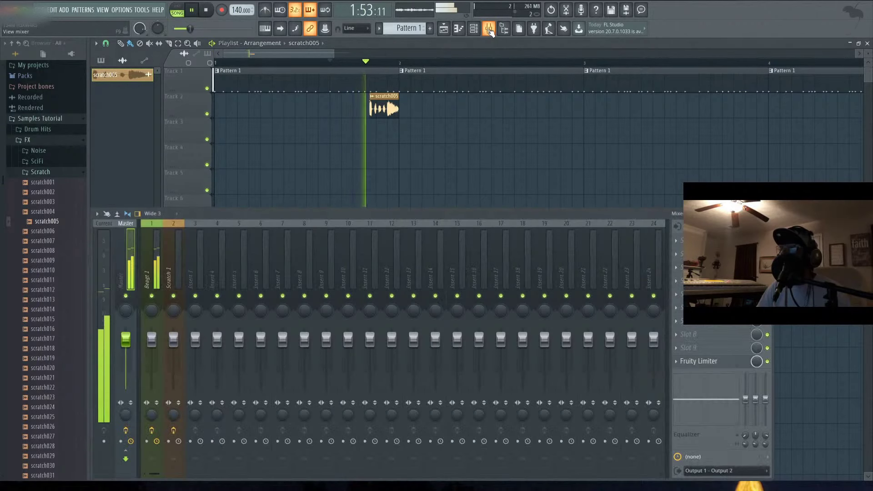
pyautogui.press('space')
pyautogui.click(475, 32)
pyautogui.press('space')
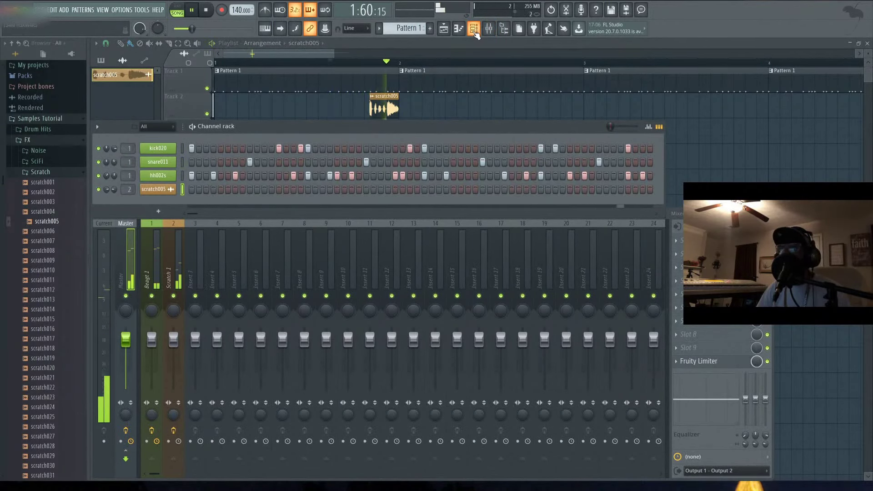
pyautogui.press('space')
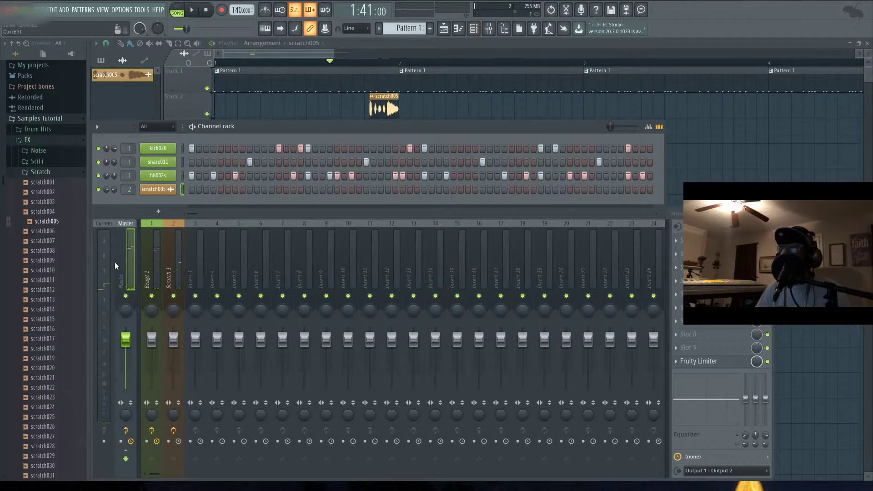
# Step: Select the Master mixer track and replay the passage to check its level meter
pyautogui.click(119, 264)
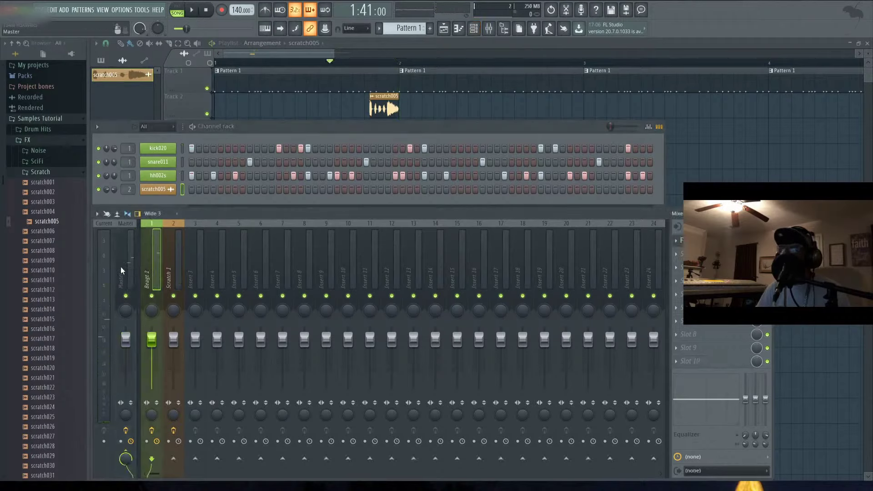
pyautogui.press('space')
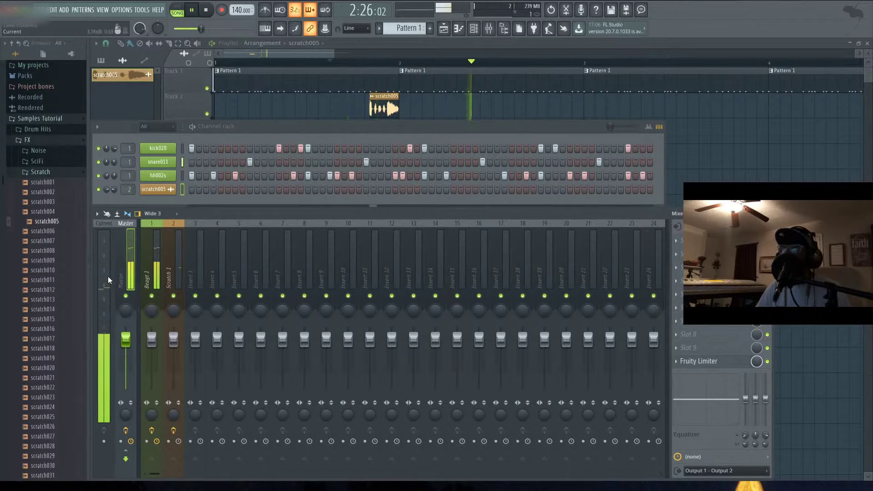
pyautogui.press('space')
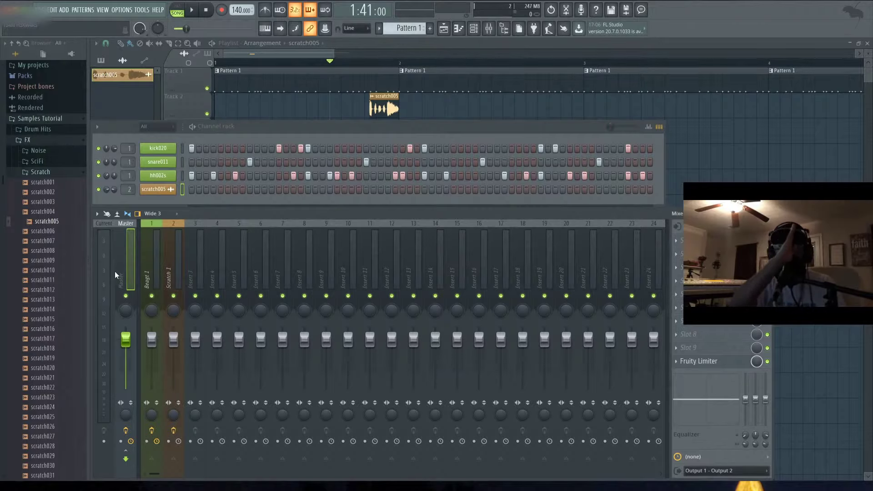
# Step: Review the scratch005 clip's passage in the playlist with the channel rack and mixer hidden, and stop playback
pyautogui.click(346, 62)
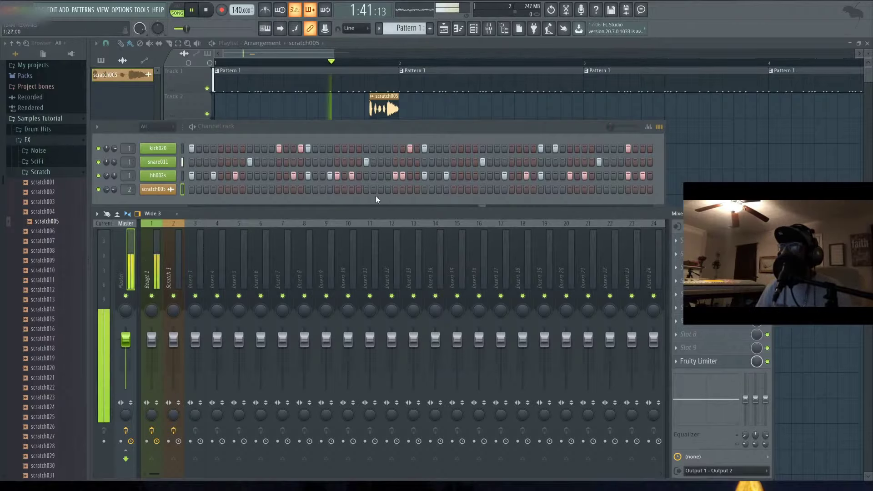
pyautogui.press('F5')
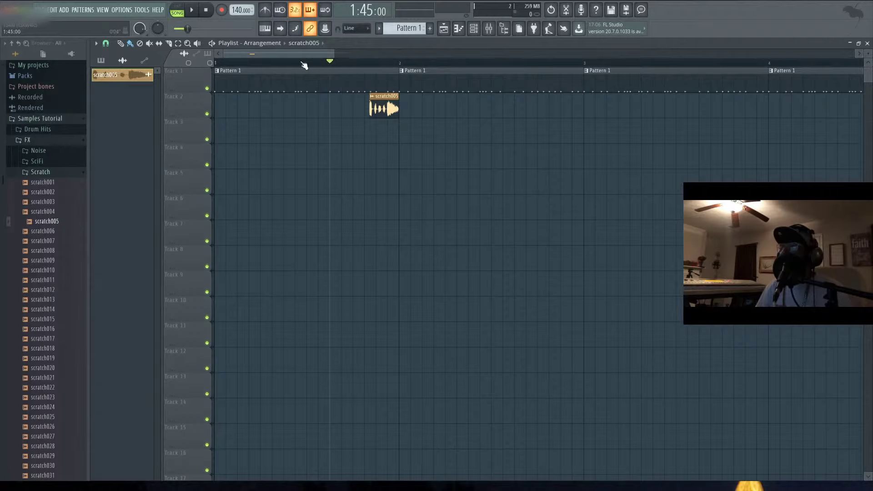
pyautogui.press('space')
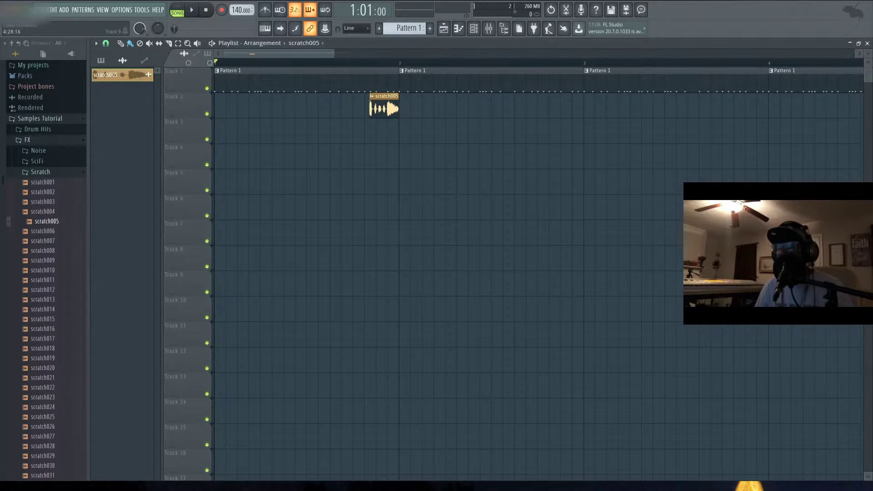
# Step: Switch to the browser window with the djstyle atl YouTube channel
pyautogui.hotkey('alt', 'Tab')
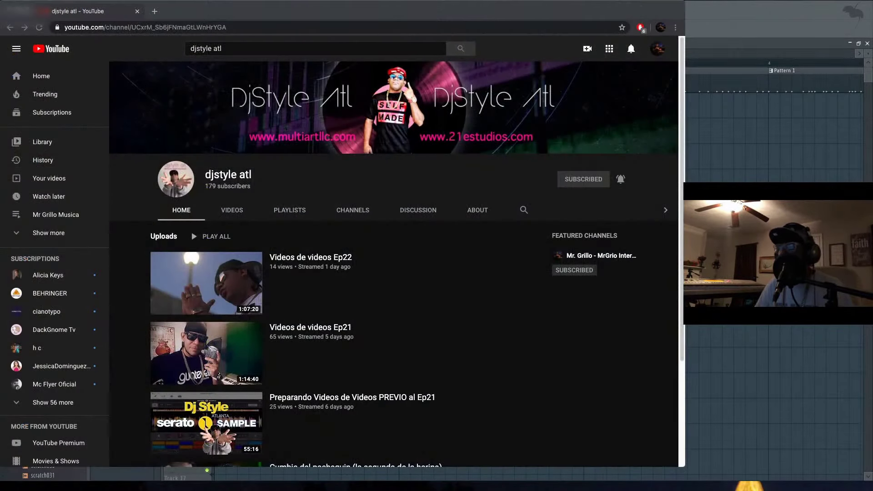